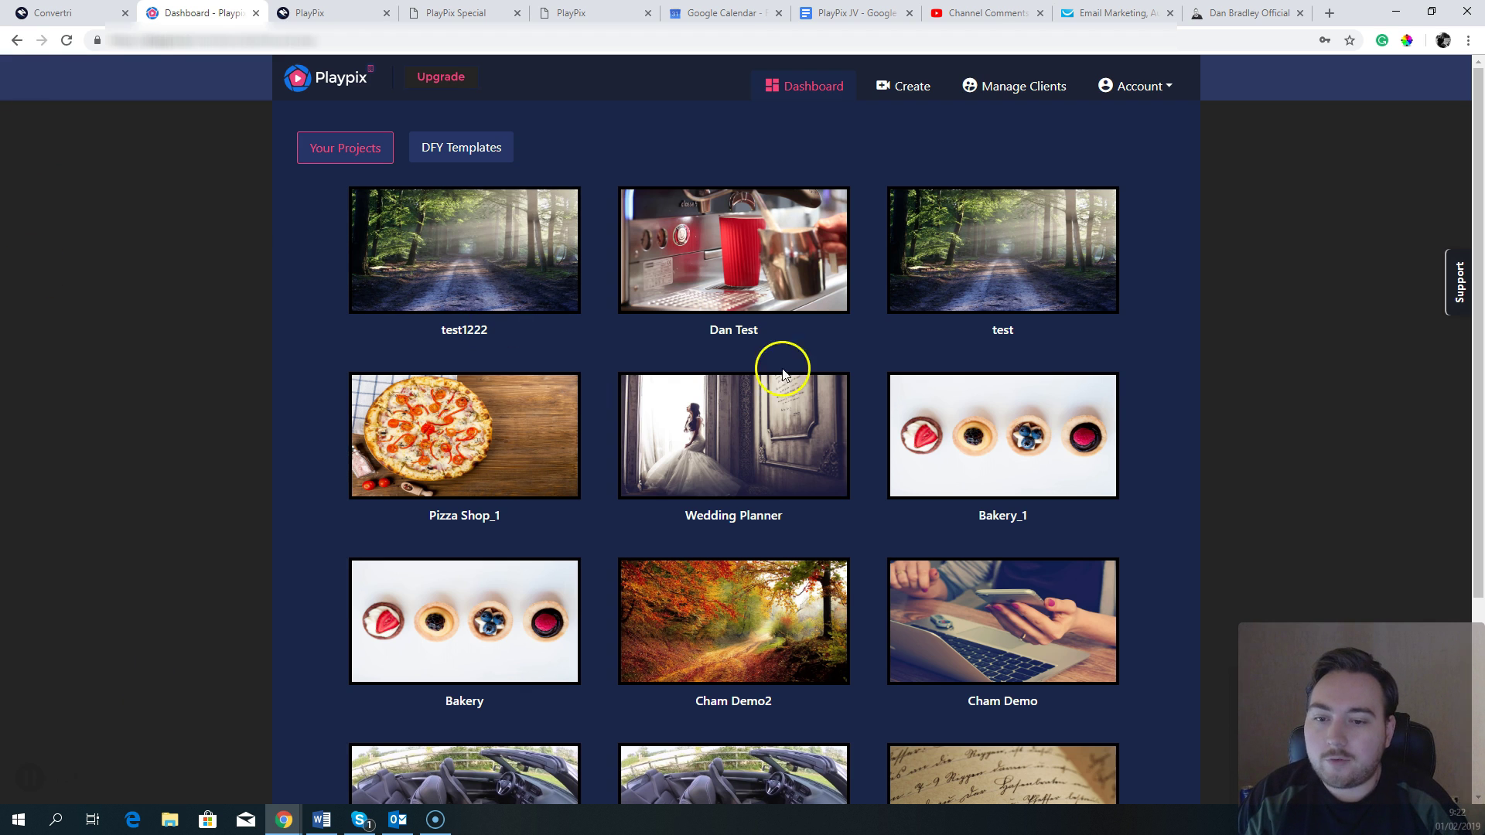
Step: Look through both pages of the done-for-you templates, and return to the list of your own projects
scroll(1479, 143, "down", 1)
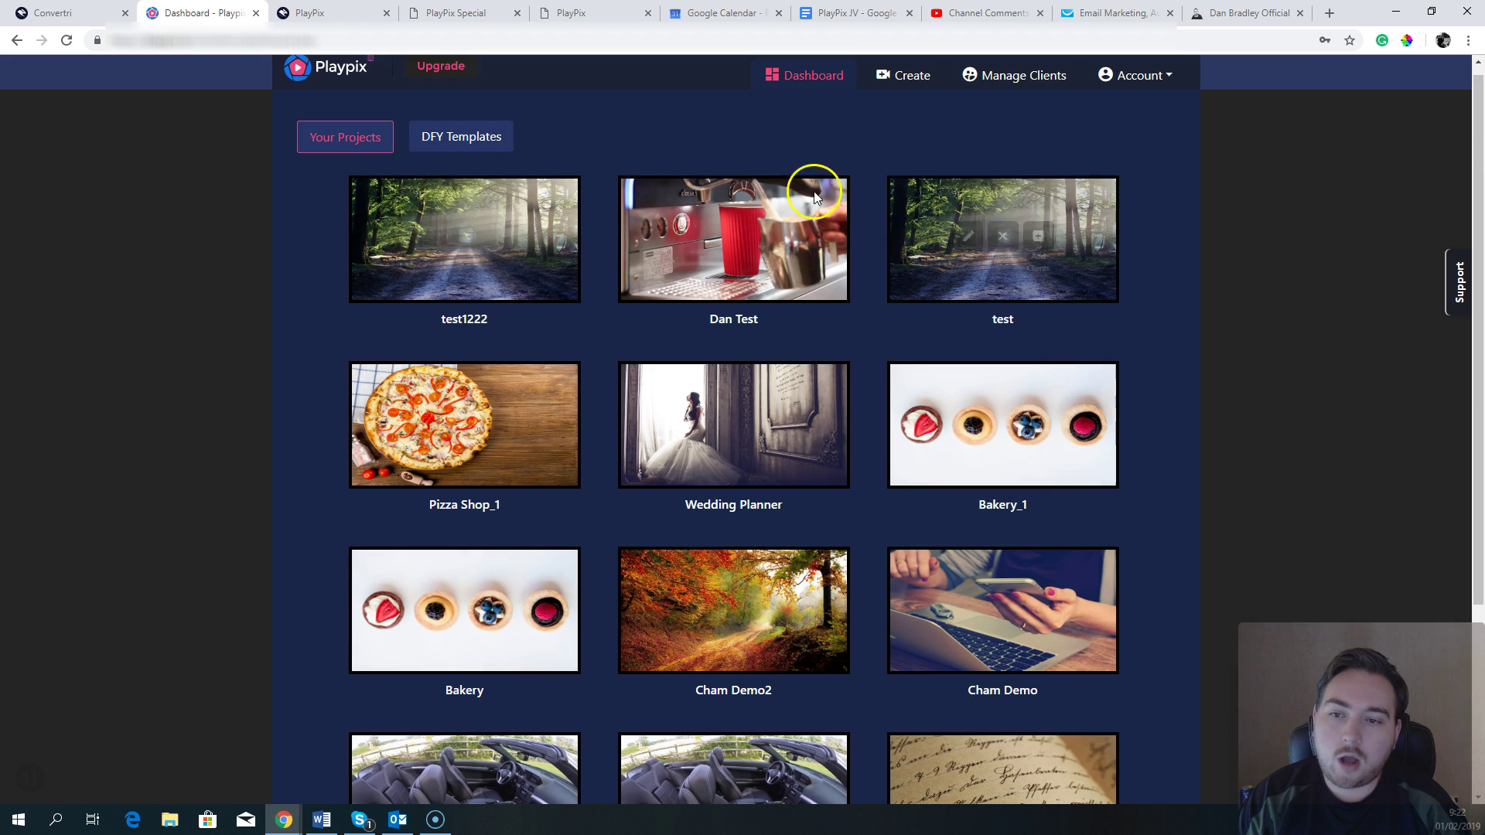
mouse_move(1012, 281)
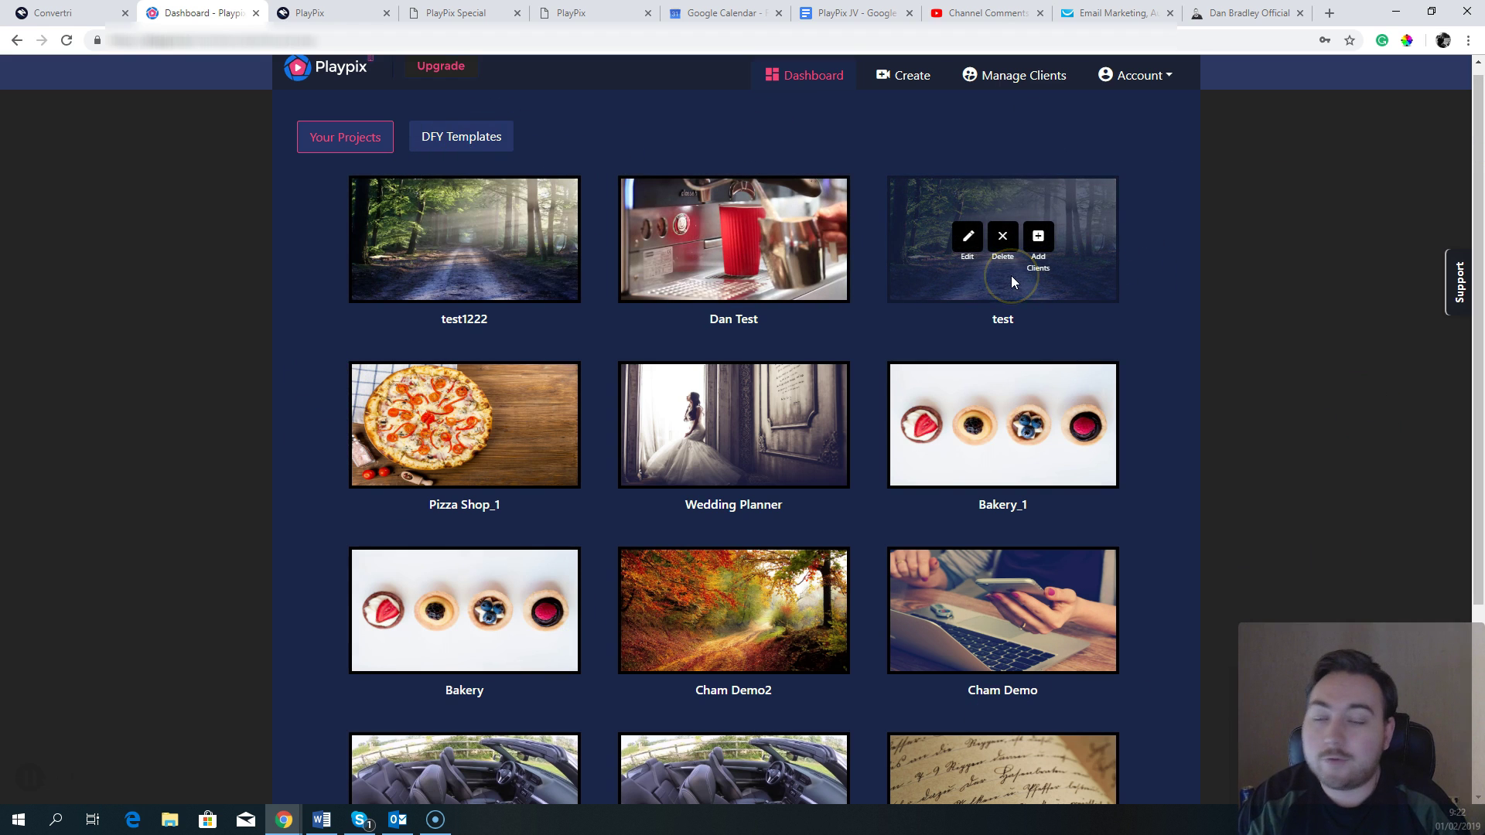
left_click(452, 149)
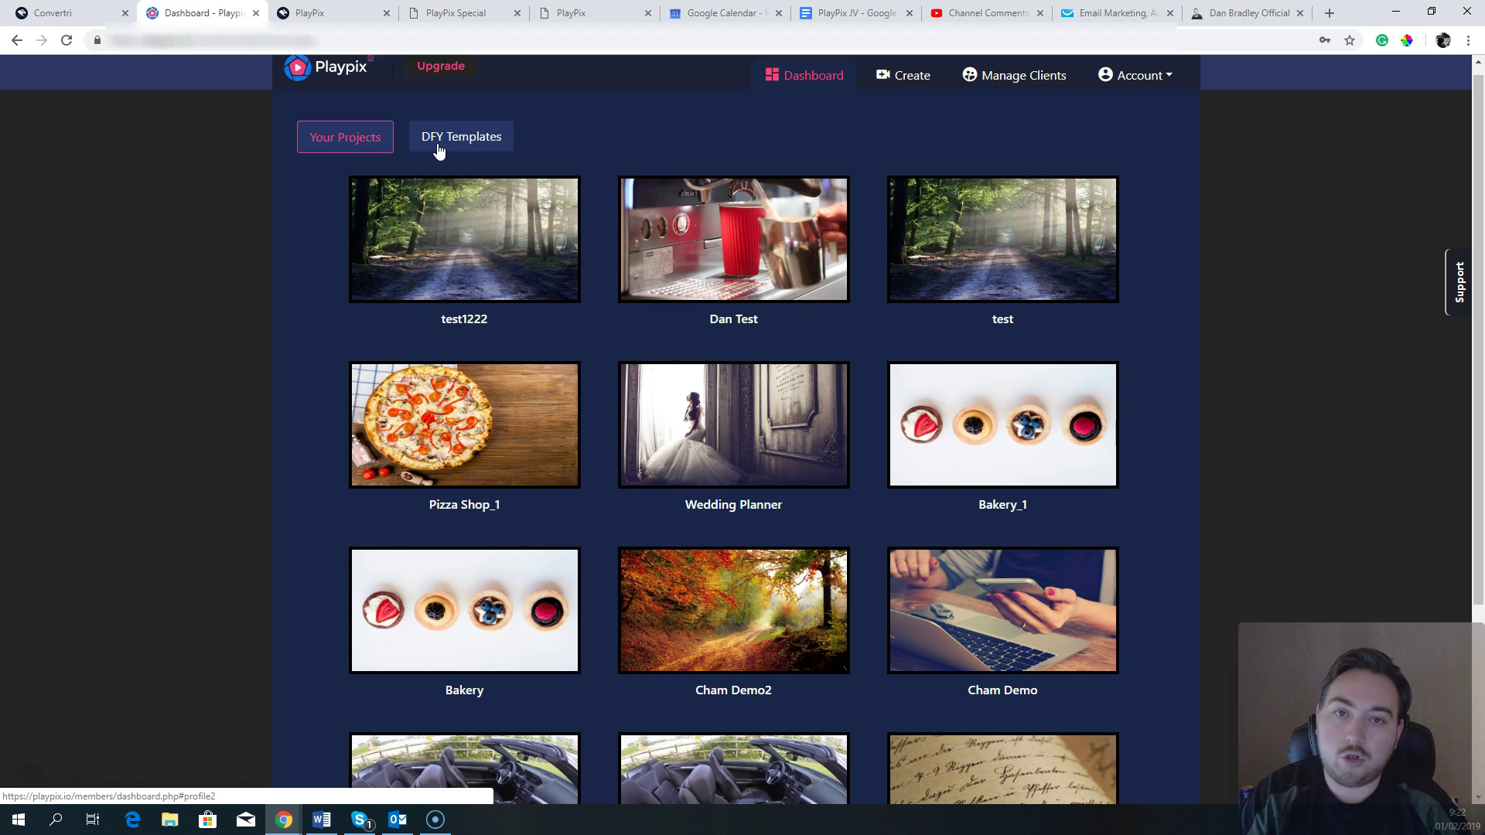
left_click(489, 135)
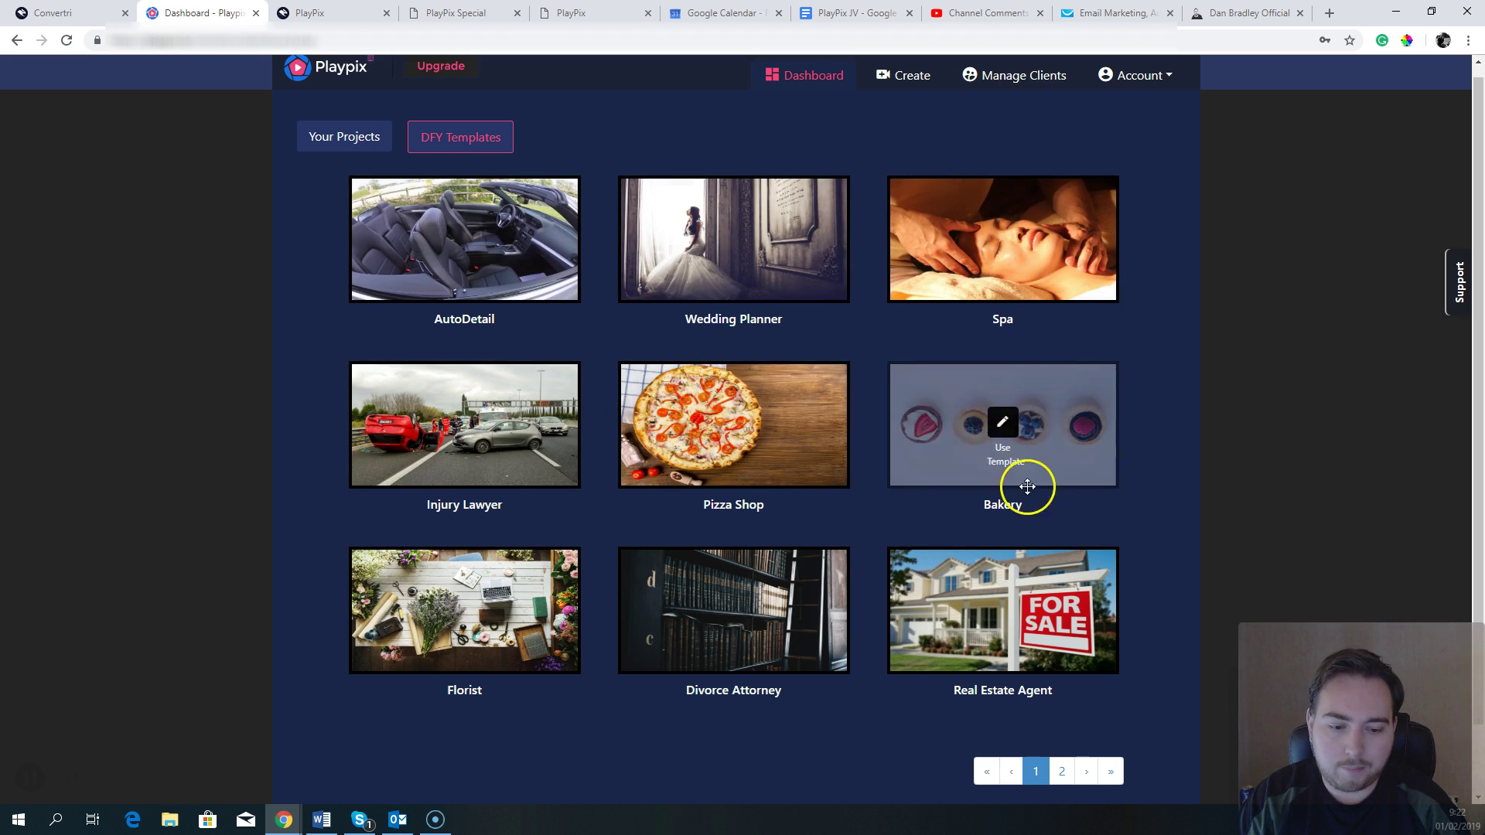
left_click(1062, 771)
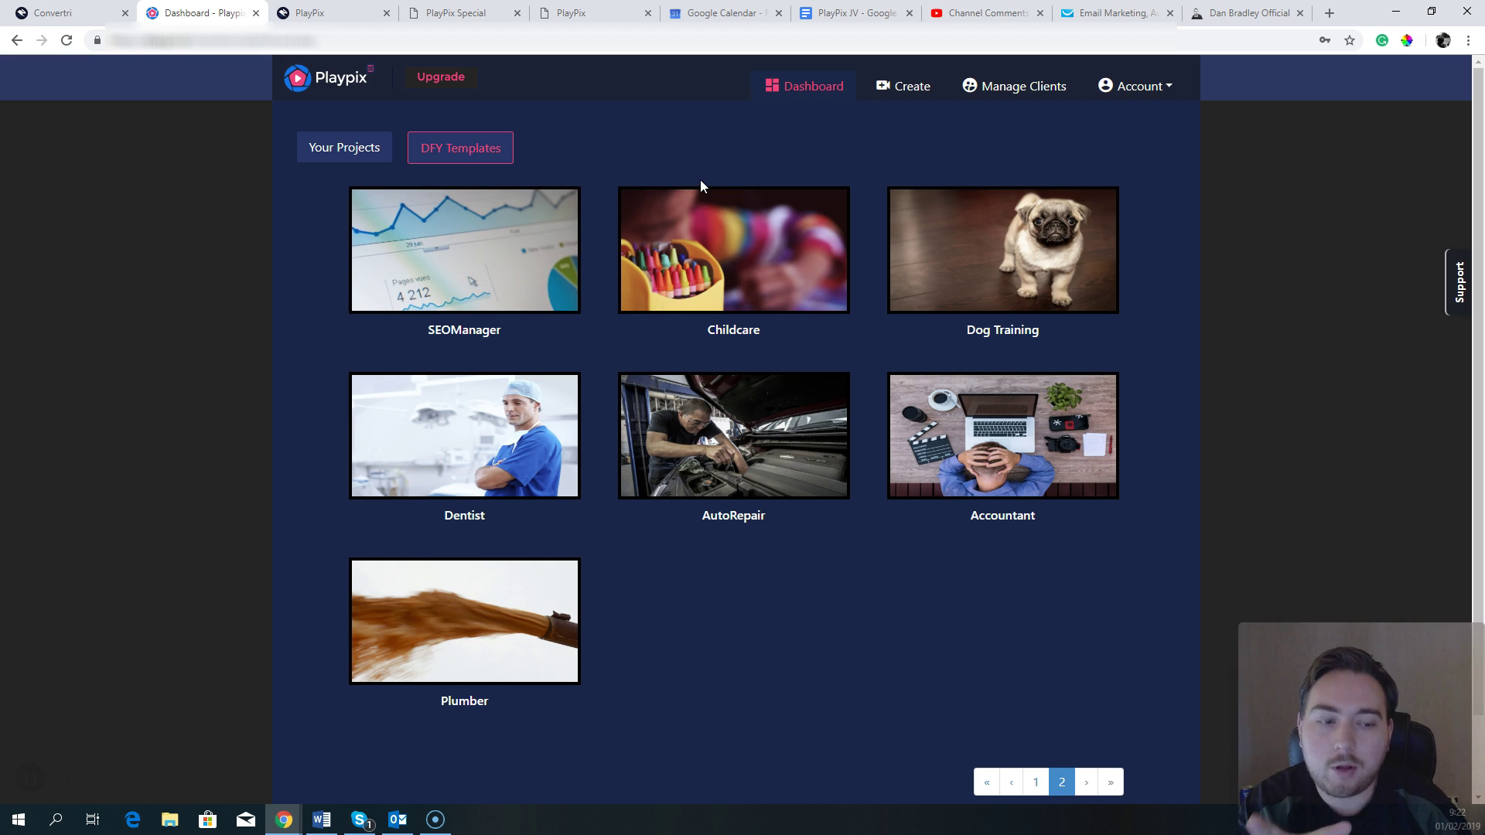
left_click(345, 148)
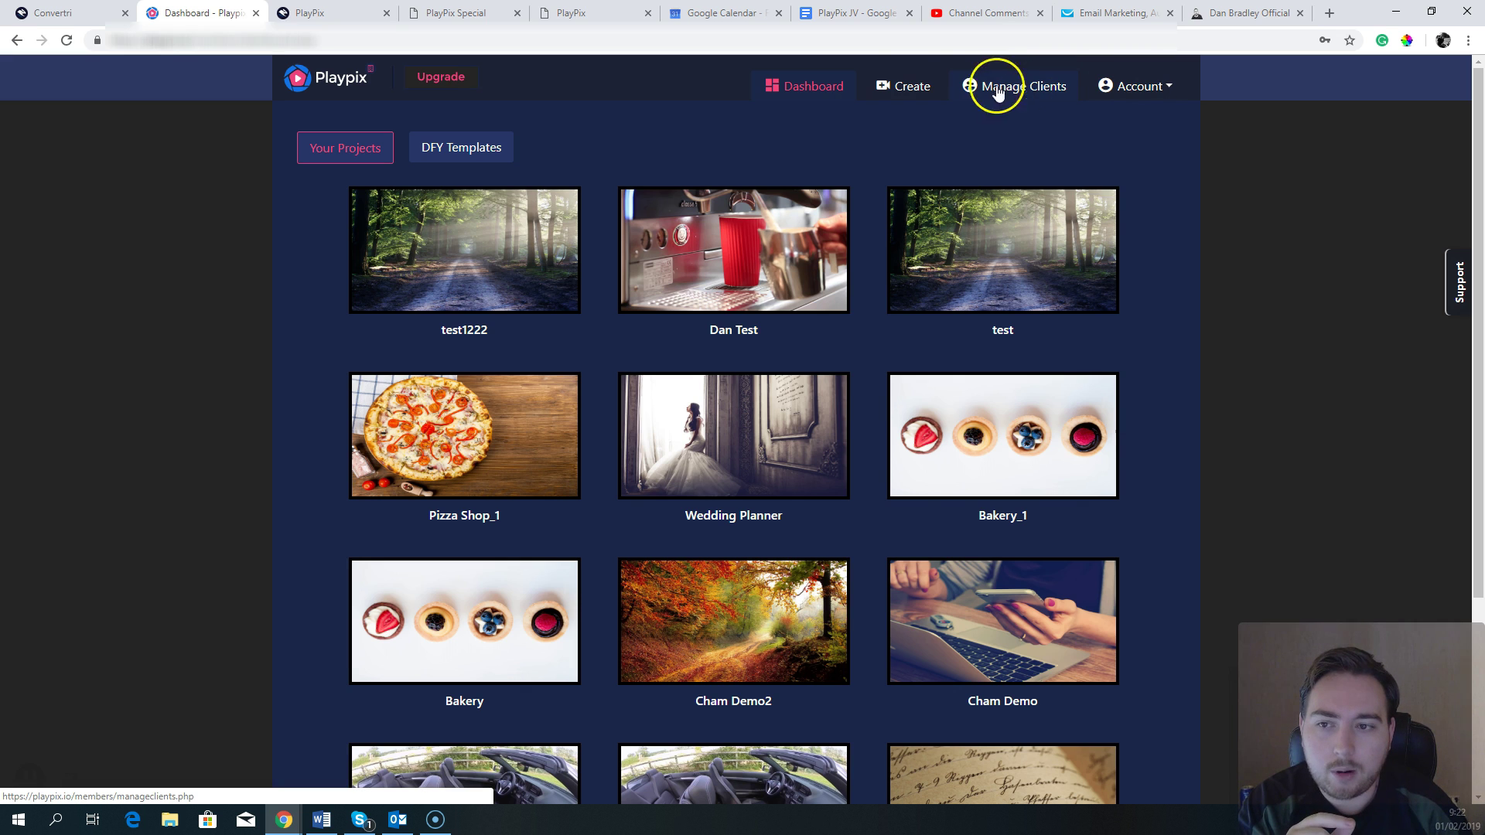
Step: Create a new project named test21
left_click(911, 91)
left_click(668, 453)
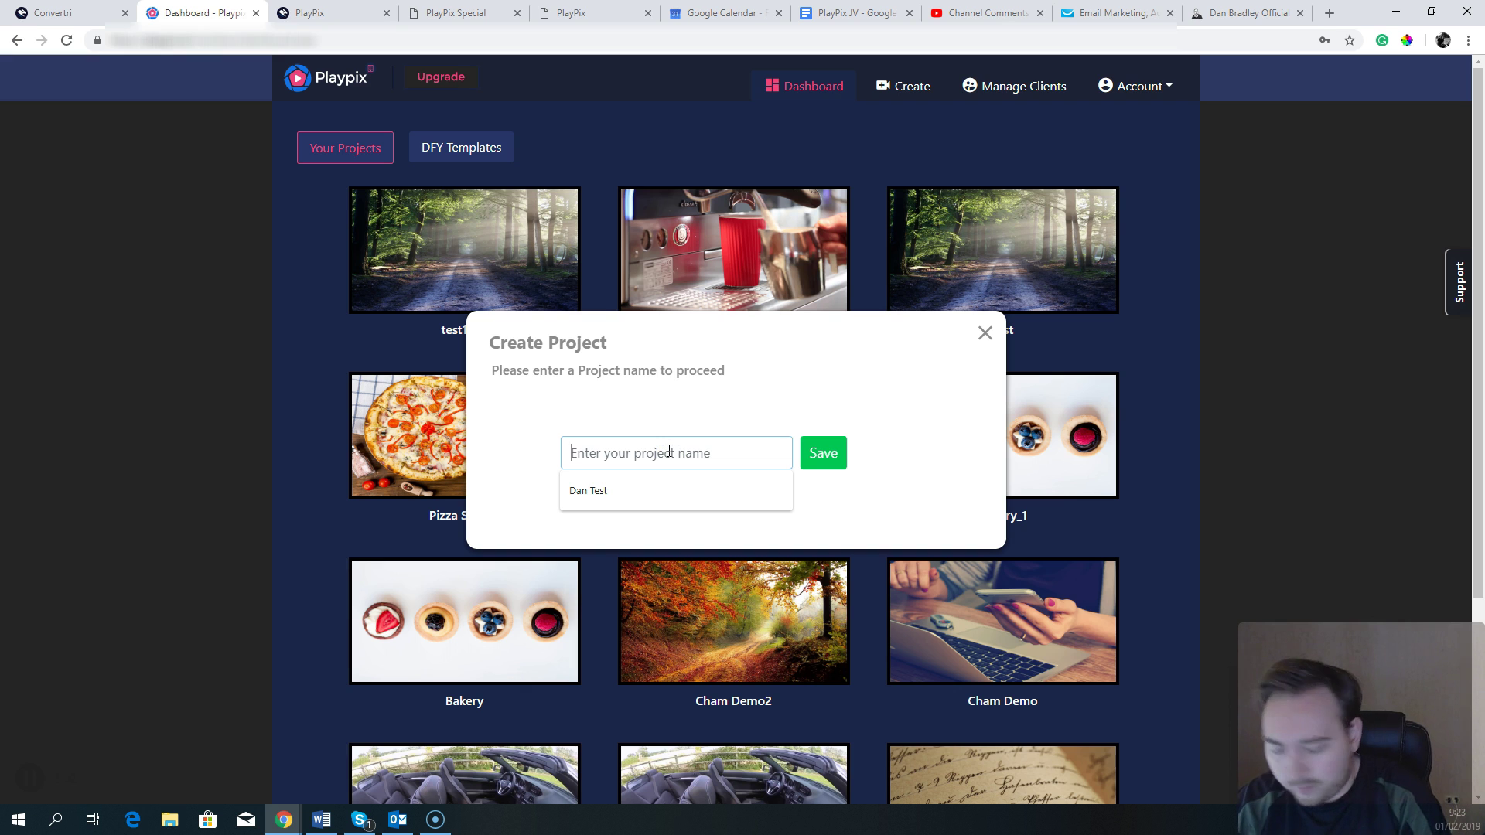
type("test21")
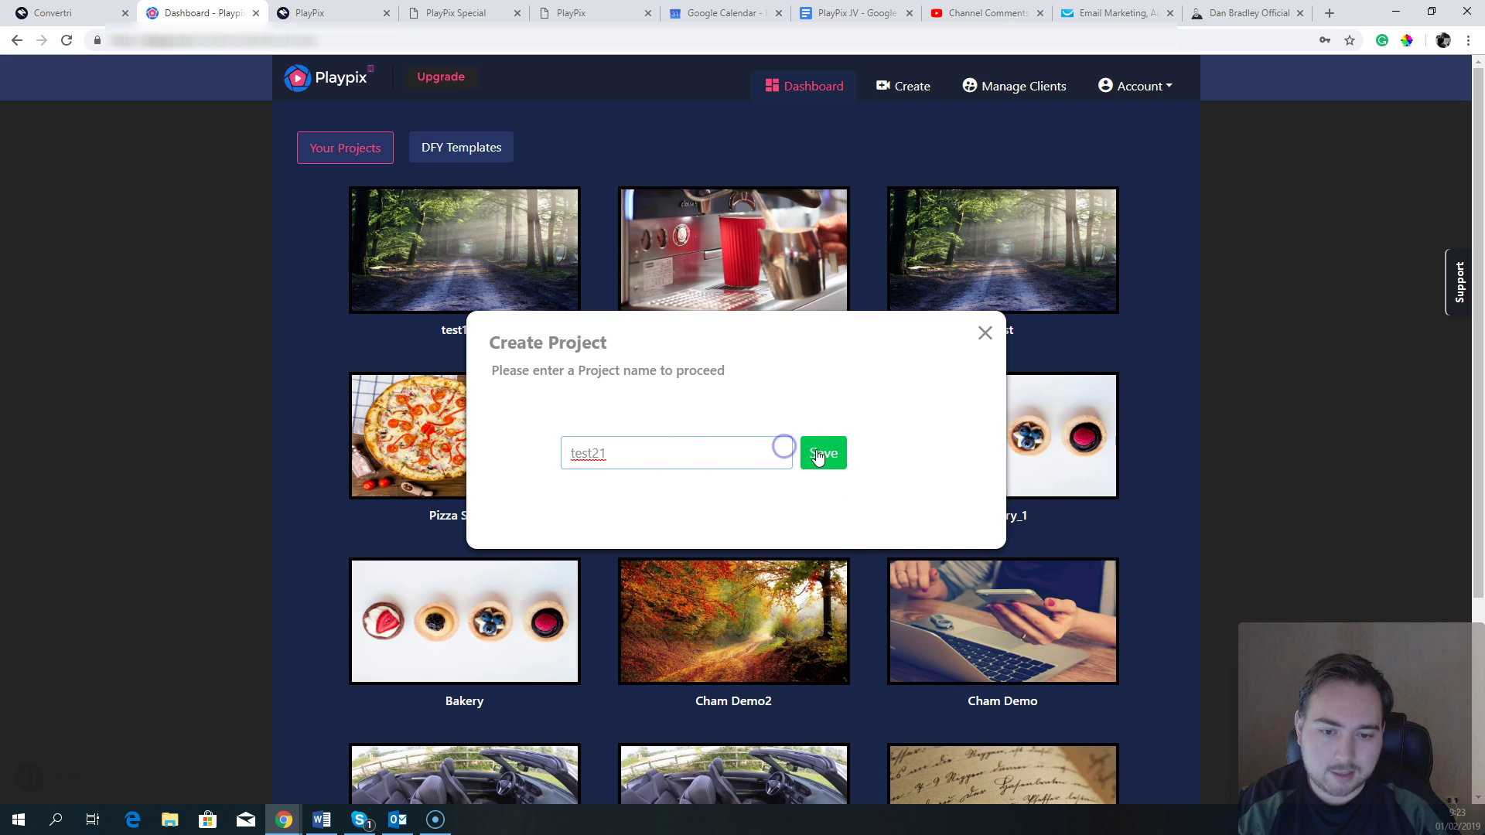
left_click(818, 457)
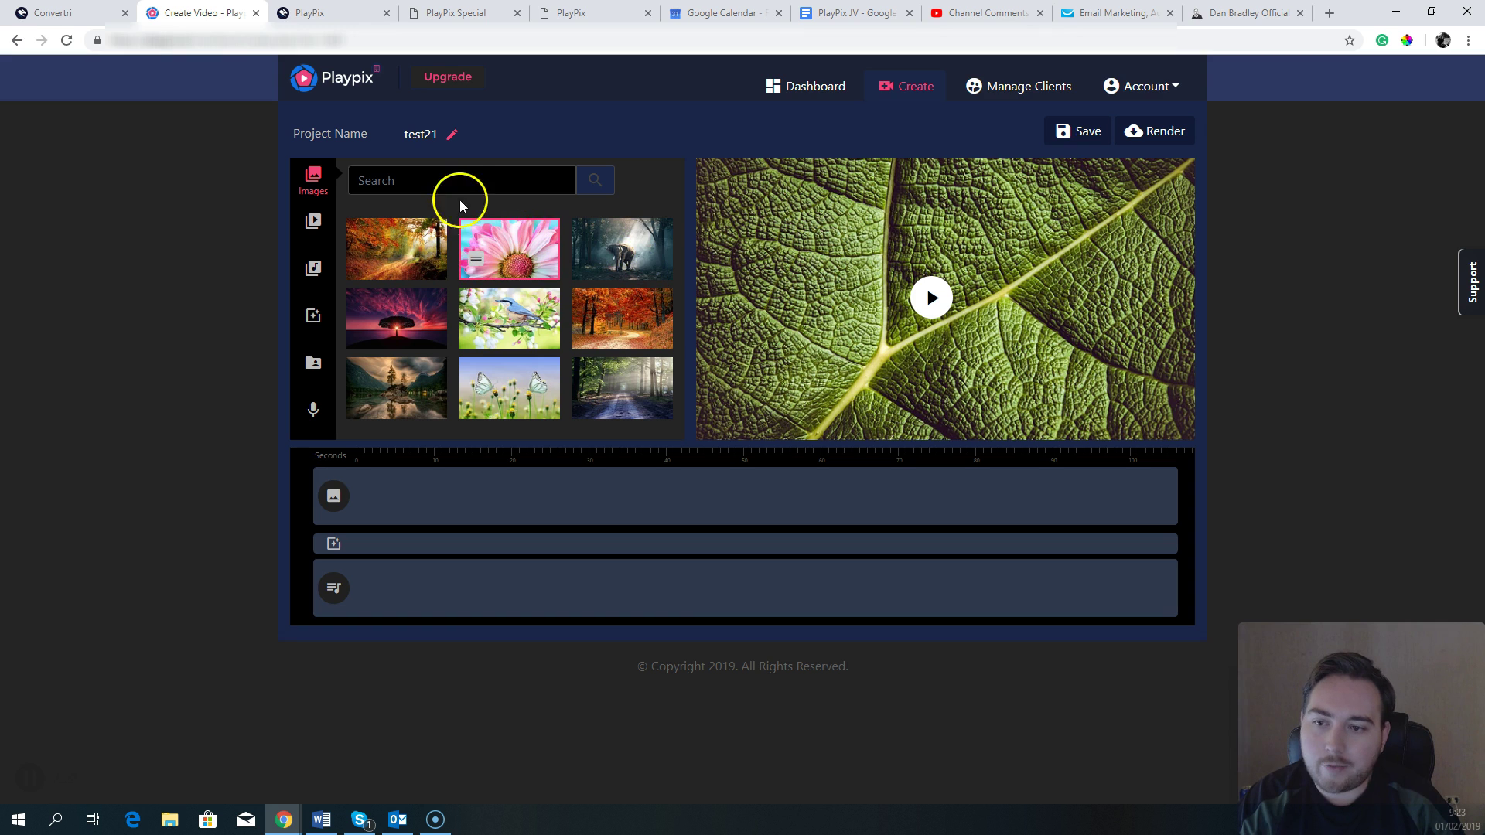
Step: Look through the stock video library from the first clips to the last
left_click_drag(517, 307, 316, 224)
left_click(315, 224)
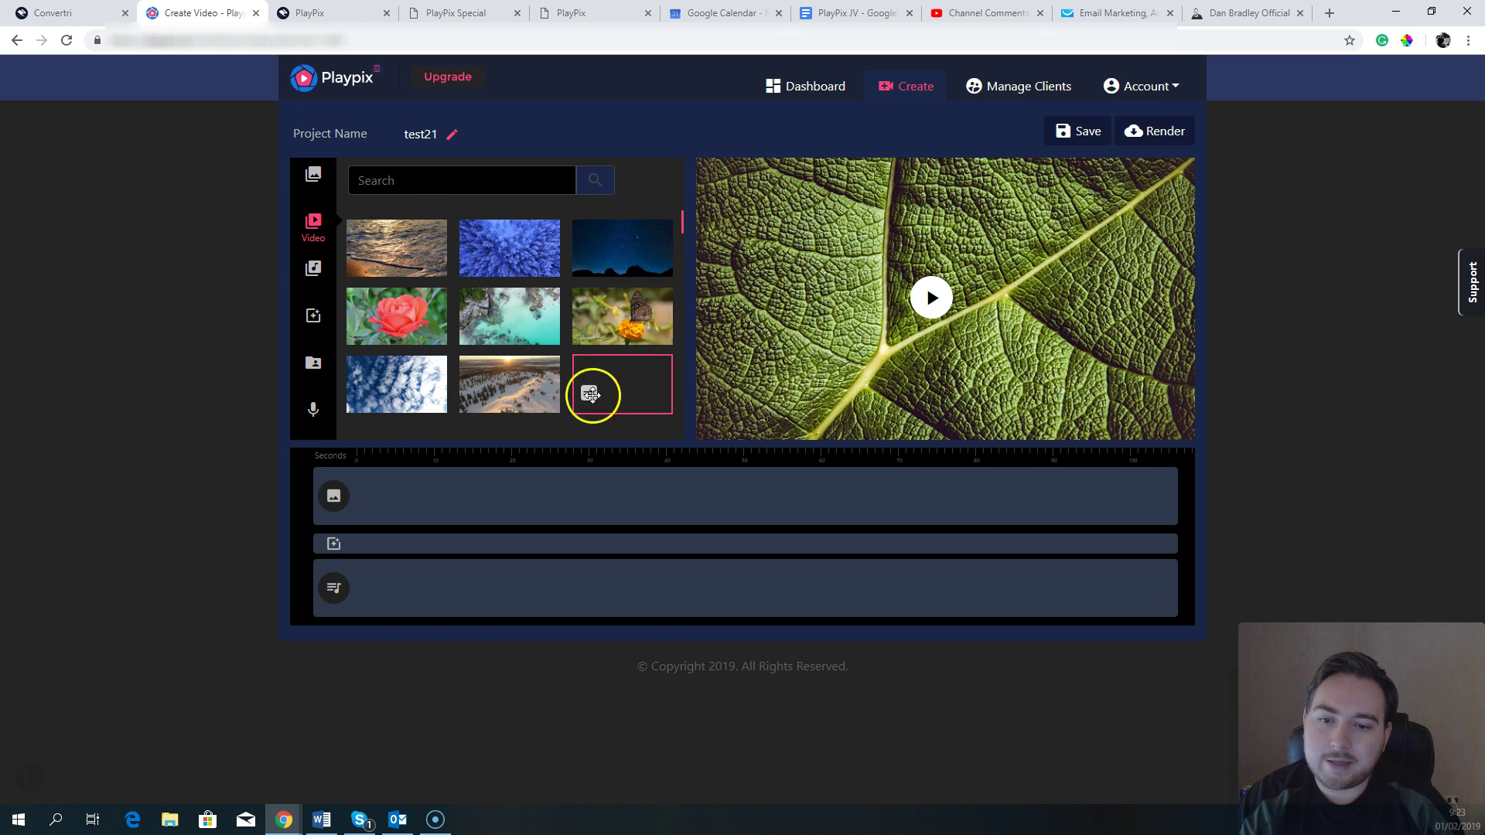
left_click_drag(683, 225, 693, 441)
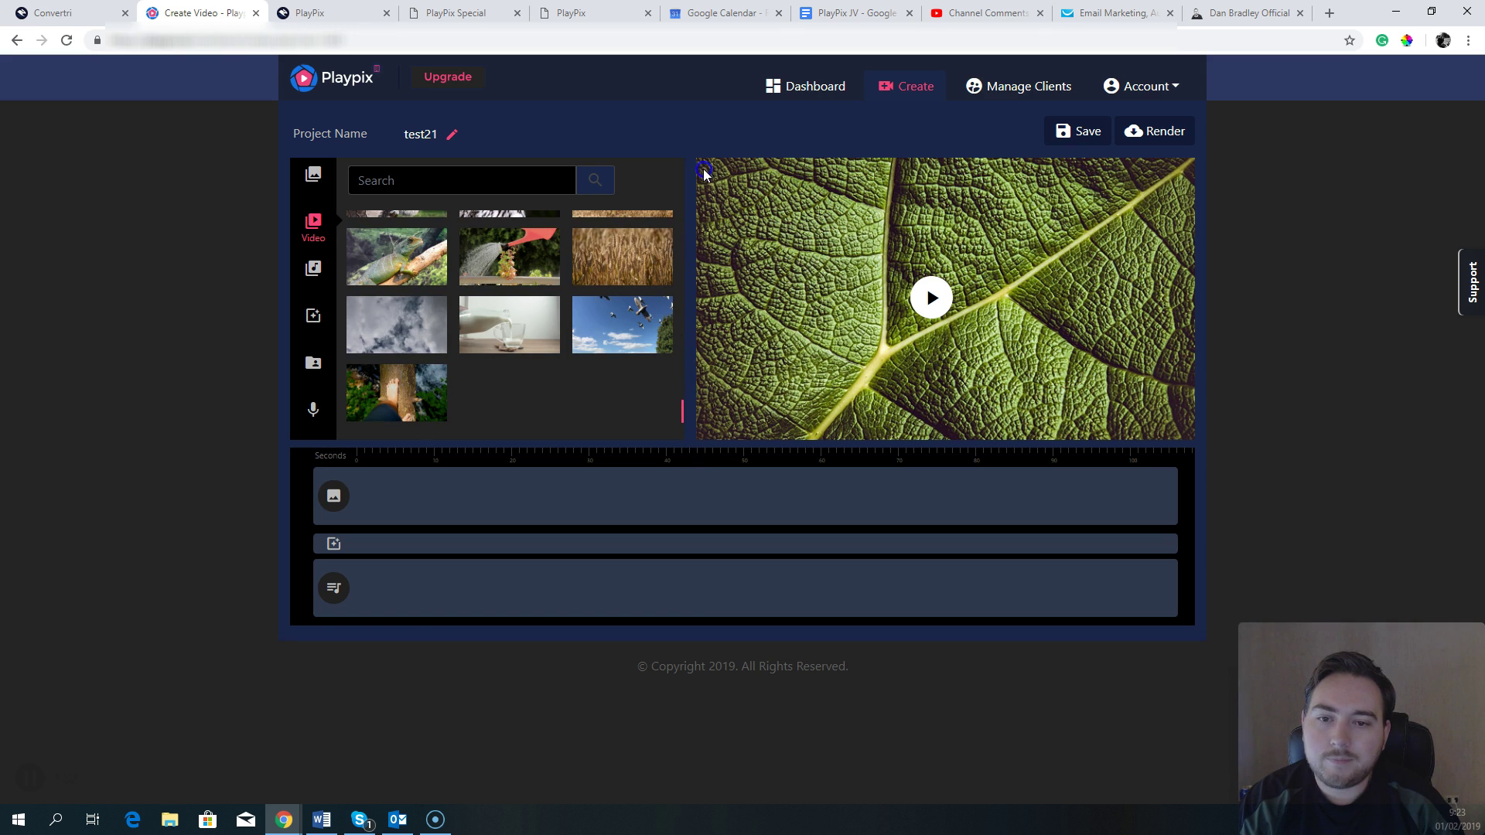
scroll(682, 228, "up", 10)
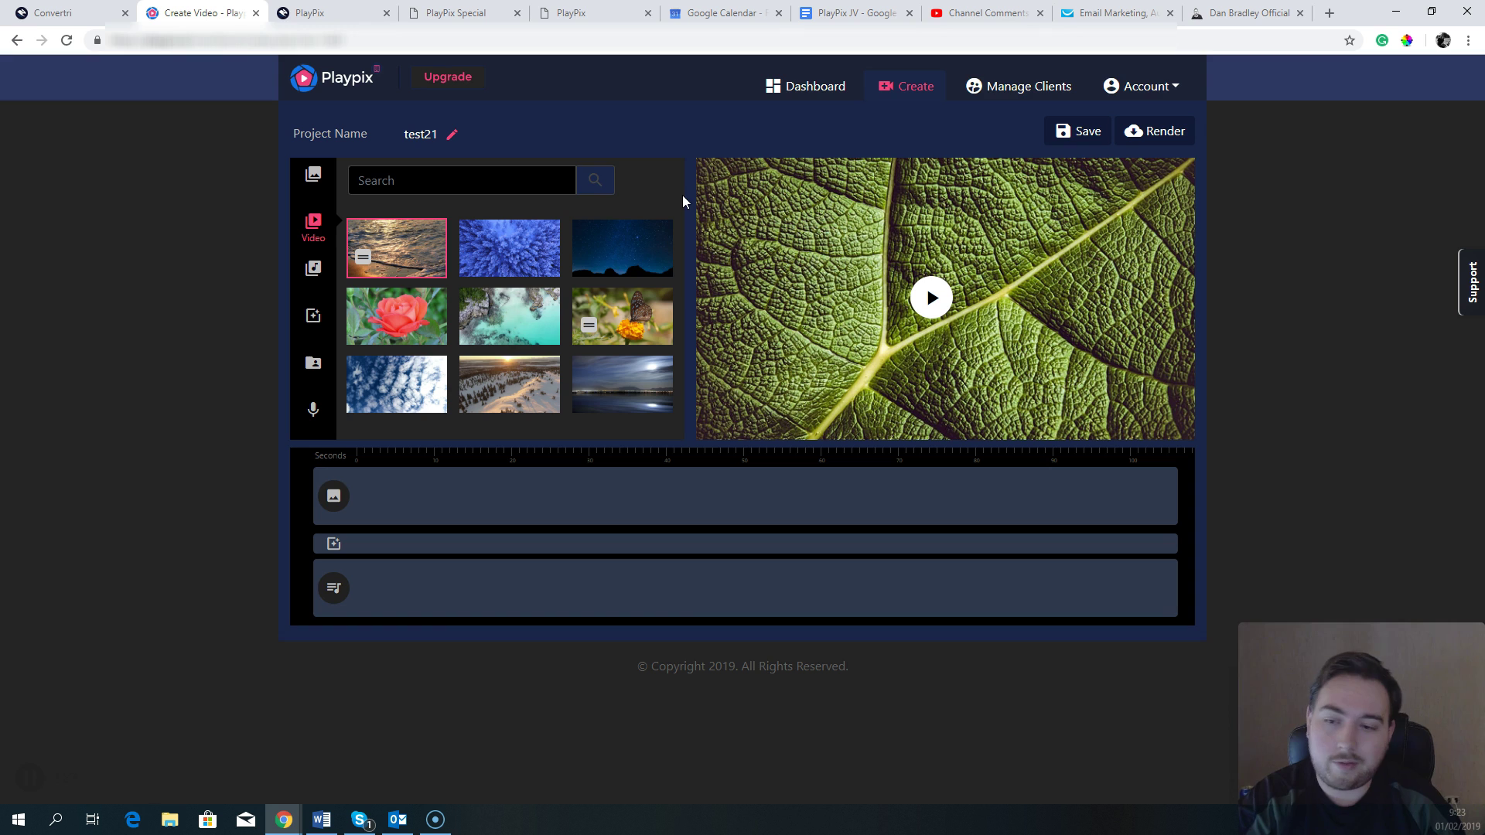
left_click(584, 230)
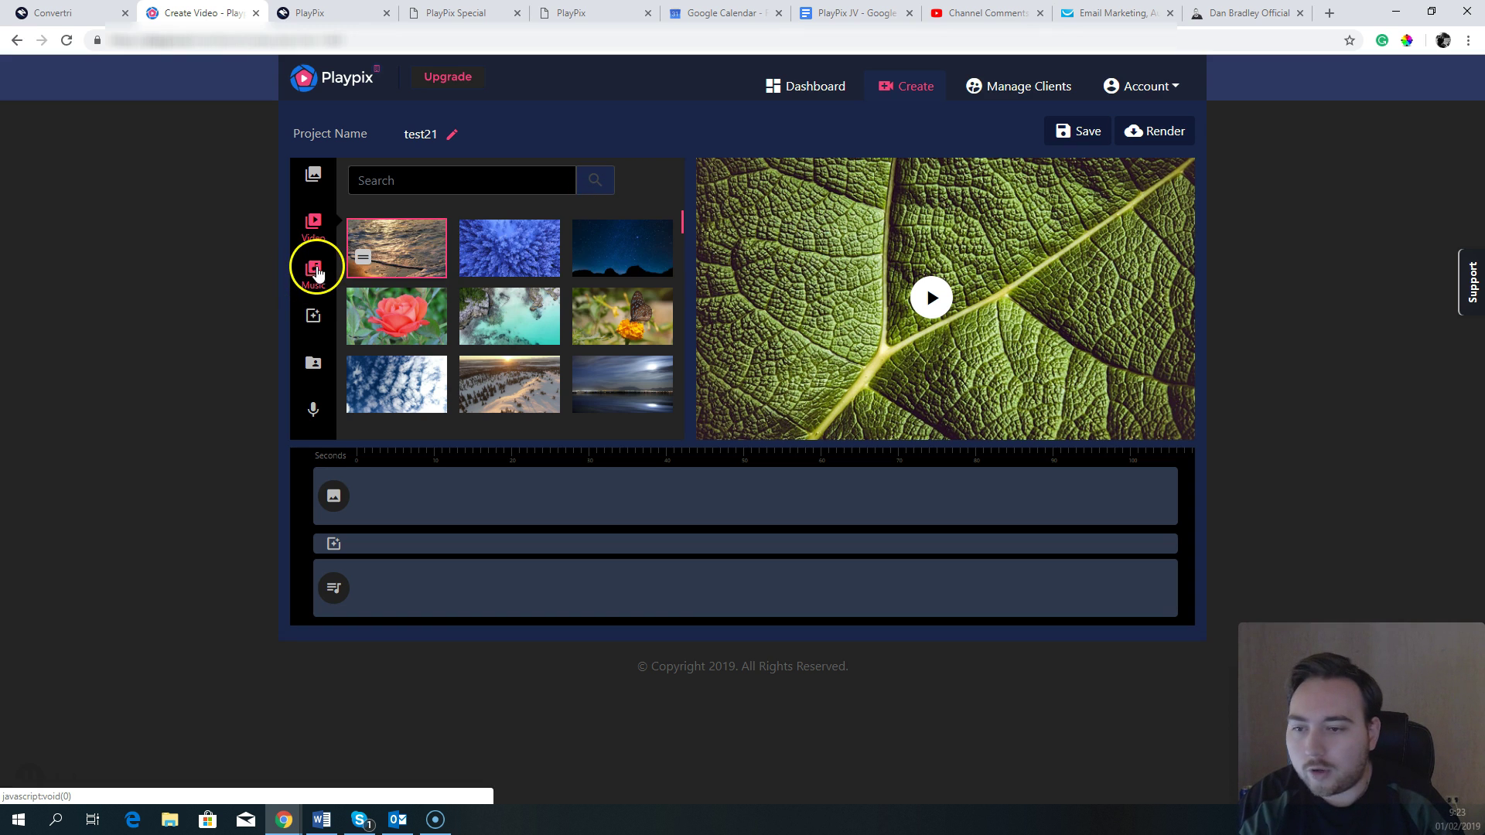
Step: Look through the music library's tracks with their moods and lengths
left_click(313, 268)
left_click_drag(680, 216, 679, 248)
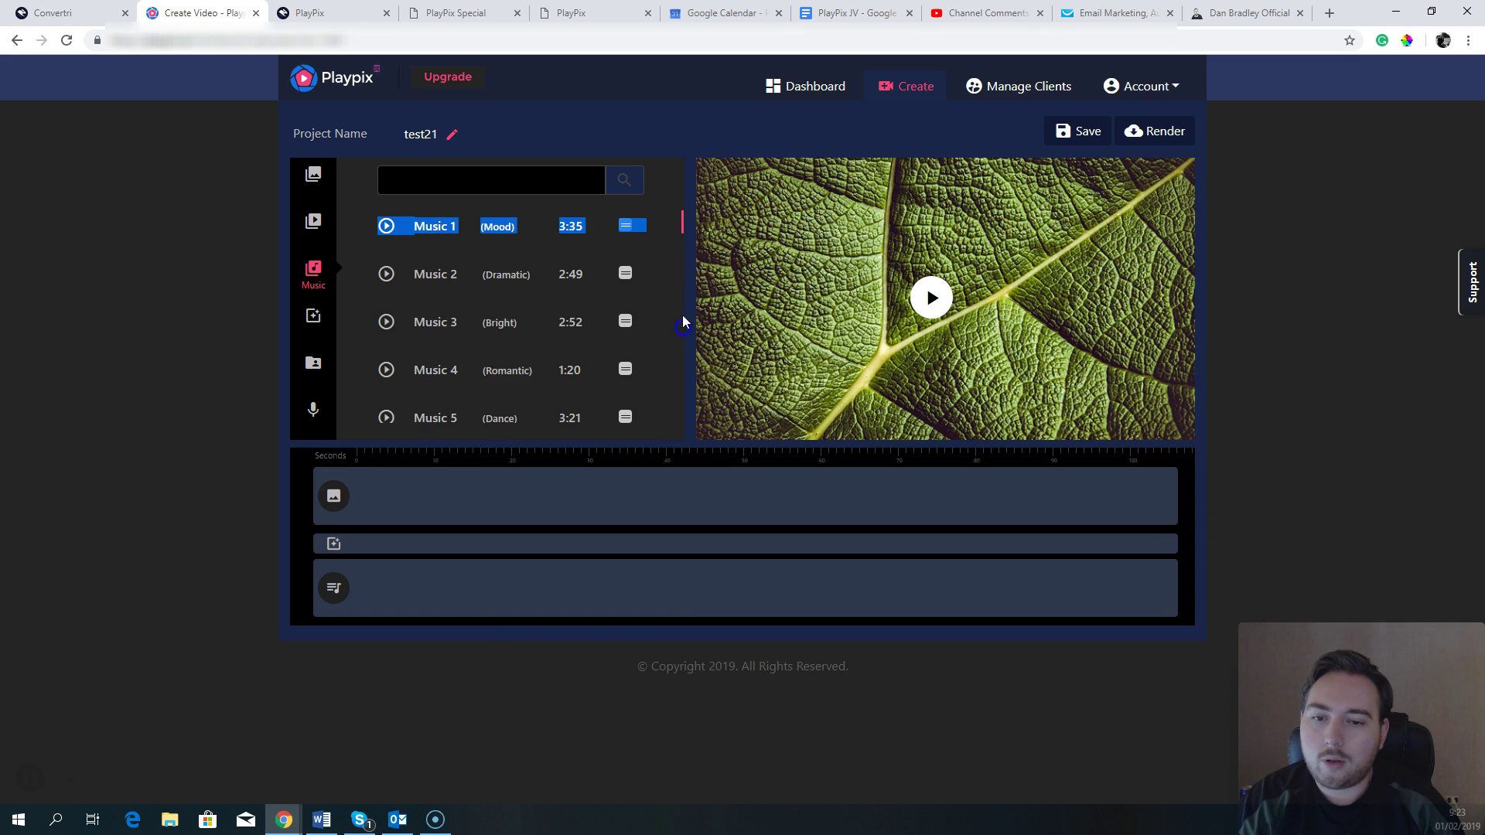
left_click(694, 230)
left_click_drag(683, 225, 690, 188)
left_click(444, 322)
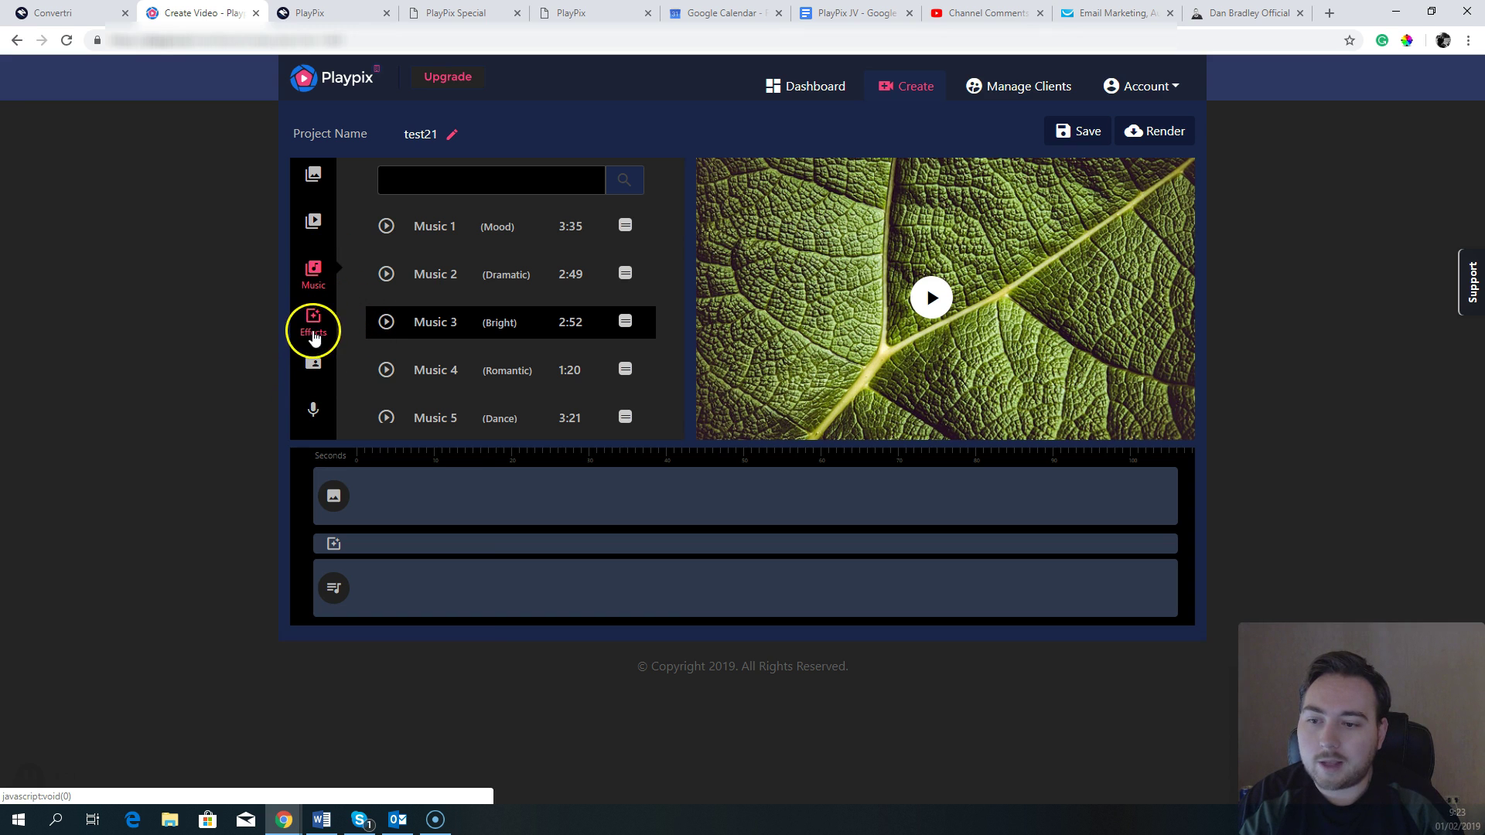
Step: Look over the transition effects and the uploaded image files, ending in the stock image library
left_click(313, 320)
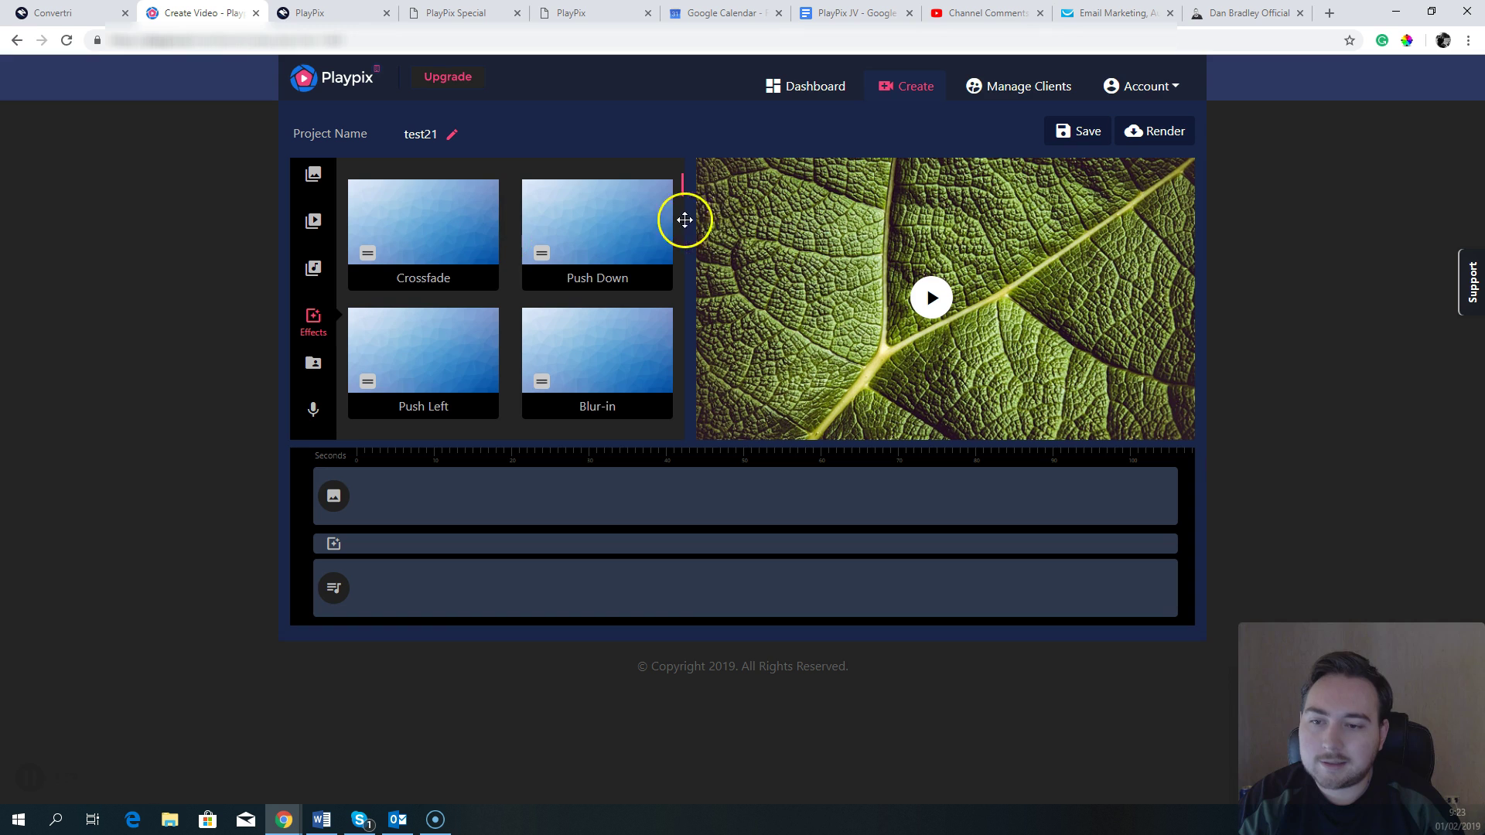
mouse_move(683, 183)
left_mouse_down()
mouse_move(688, 416)
mouse_move(691, 177)
left_mouse_up()
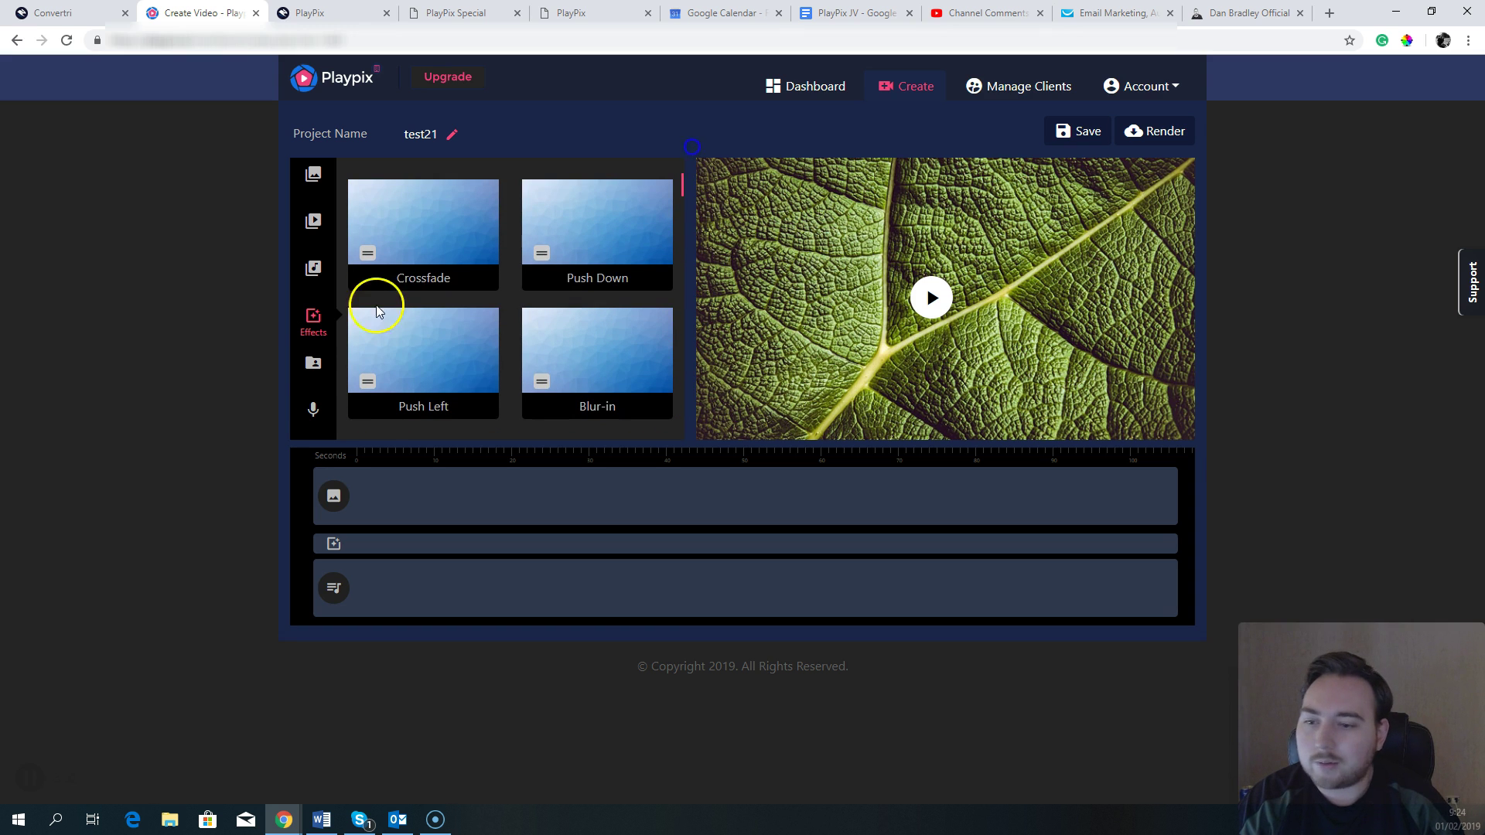
left_click(314, 365)
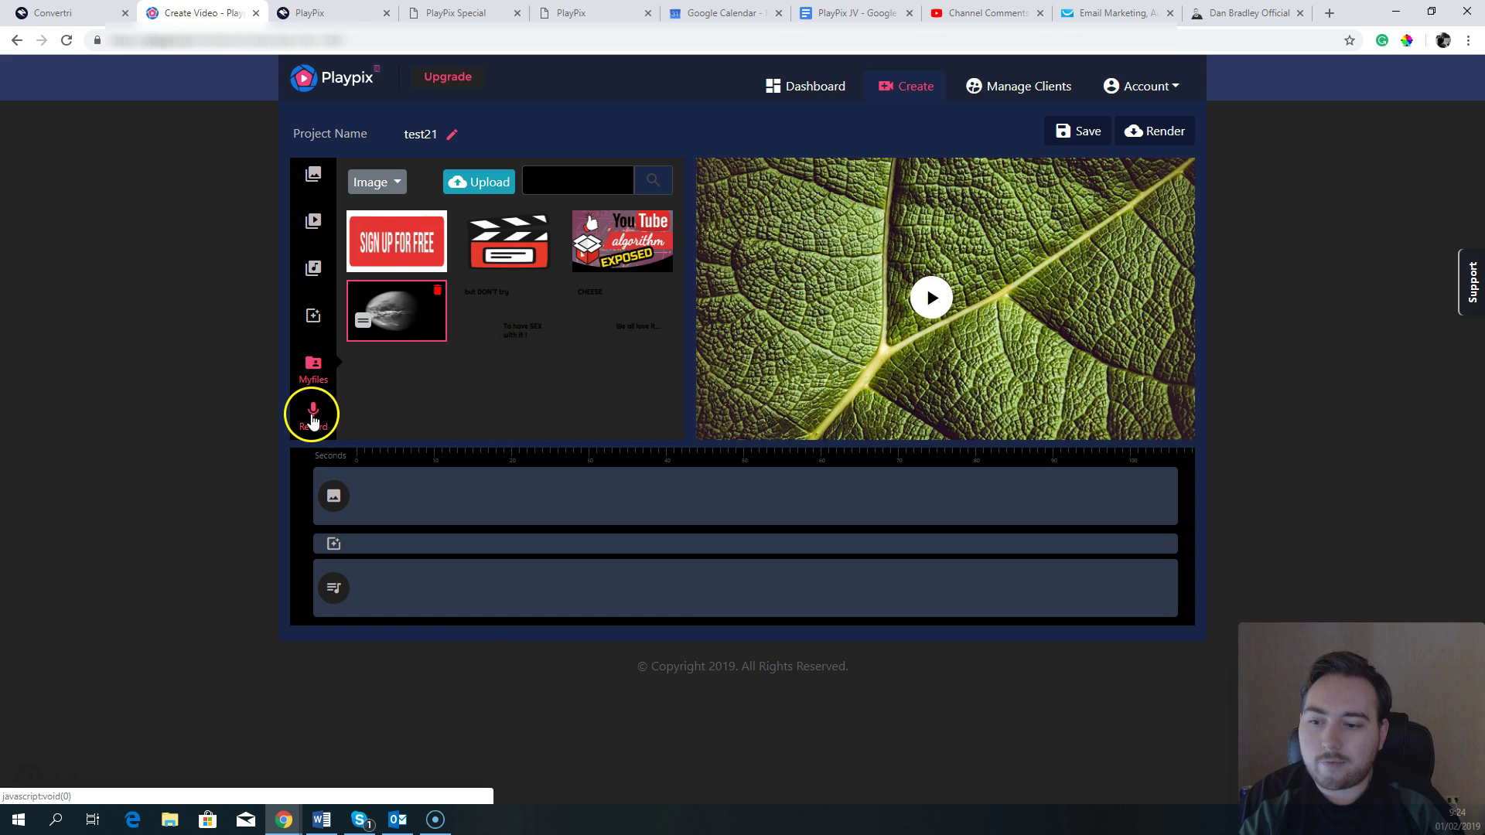
left_click(317, 176)
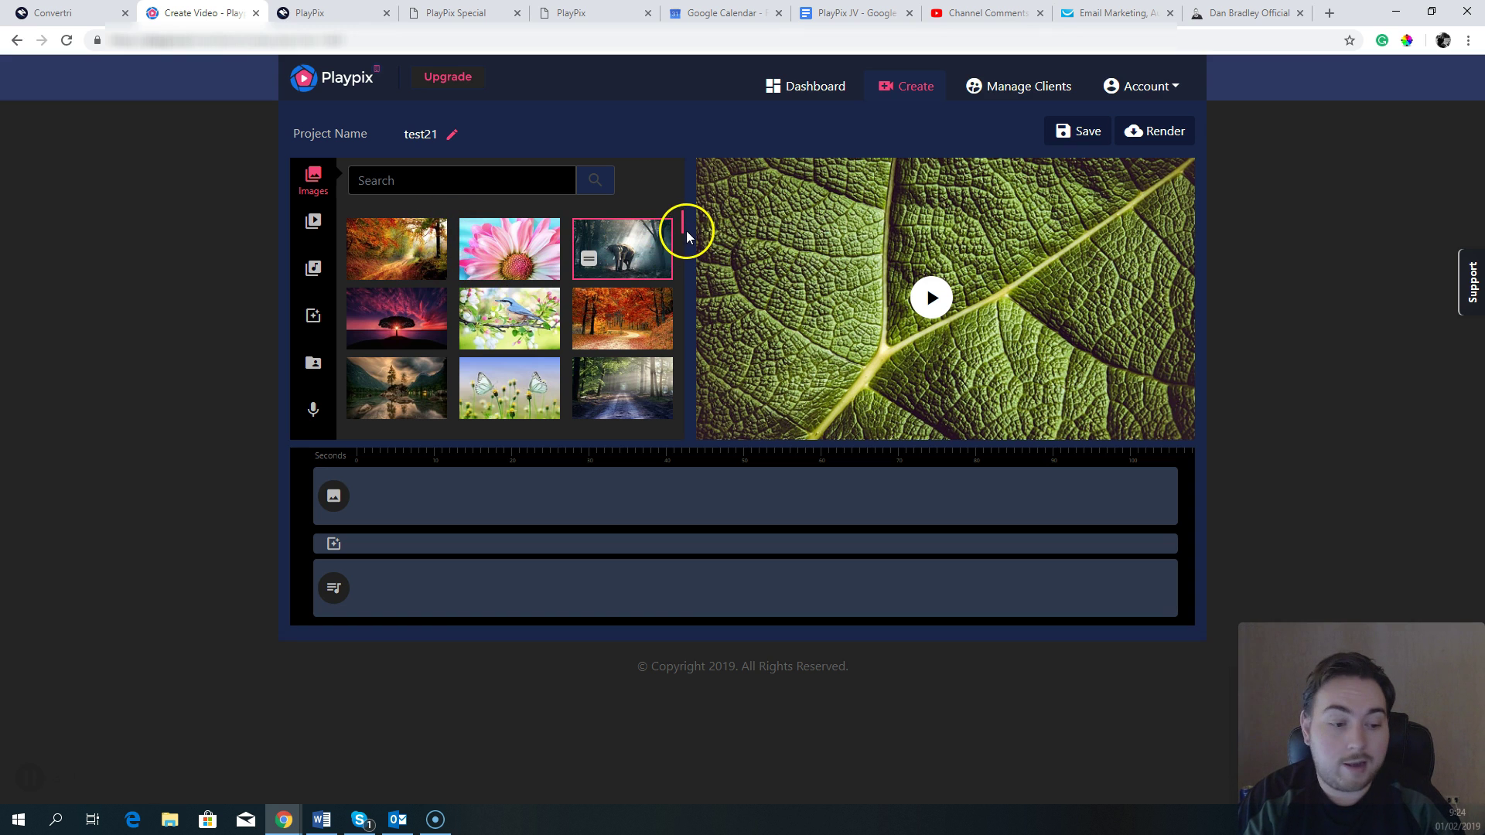
Step: Add the stock video of the blue snowy forest to the start of the timeline's media track
left_click(317, 223)
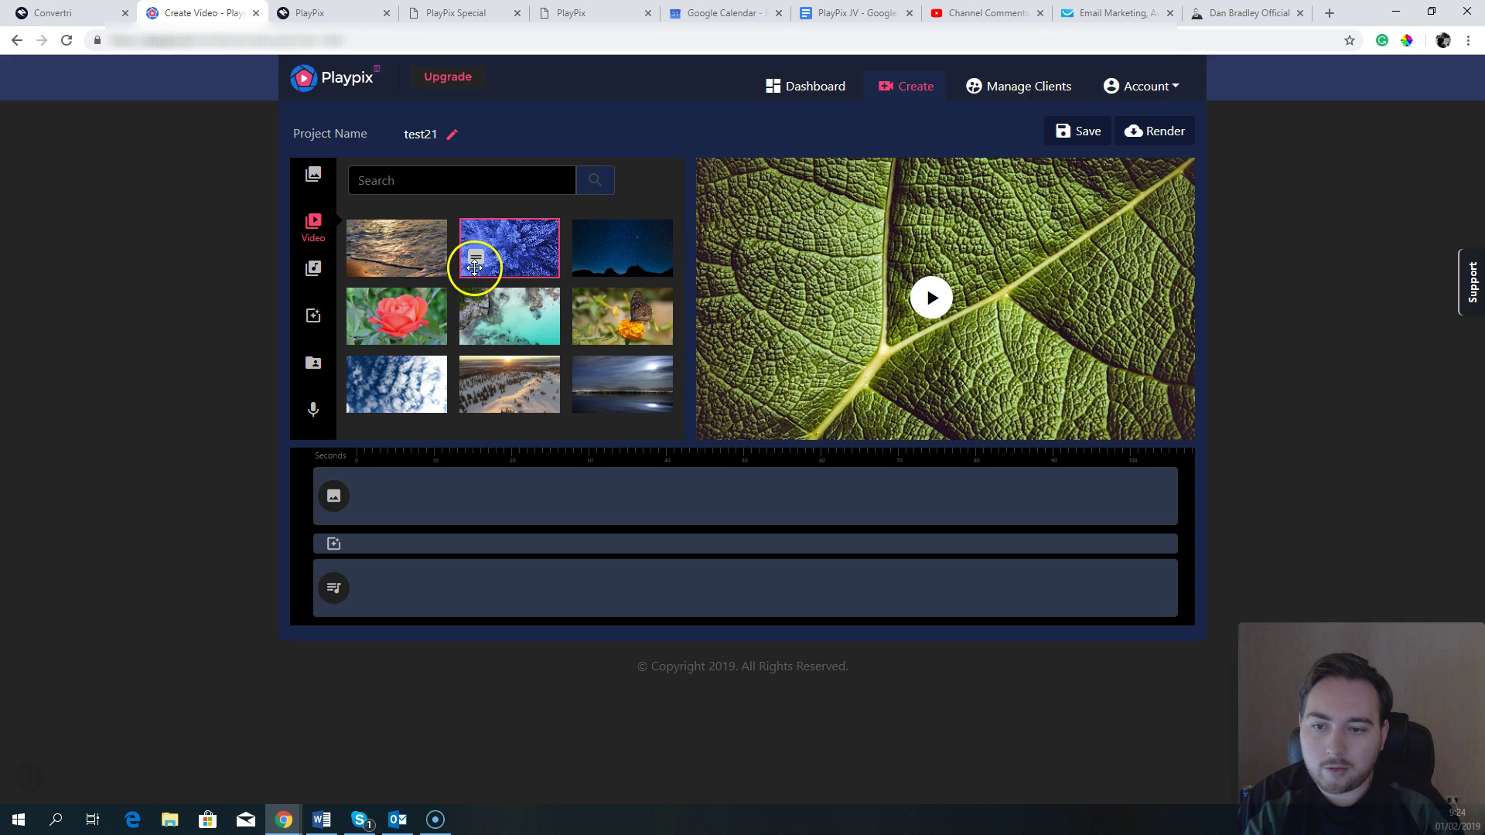
left_click_drag(476, 256, 418, 500)
left_click_drag(417, 506, 418, 520)
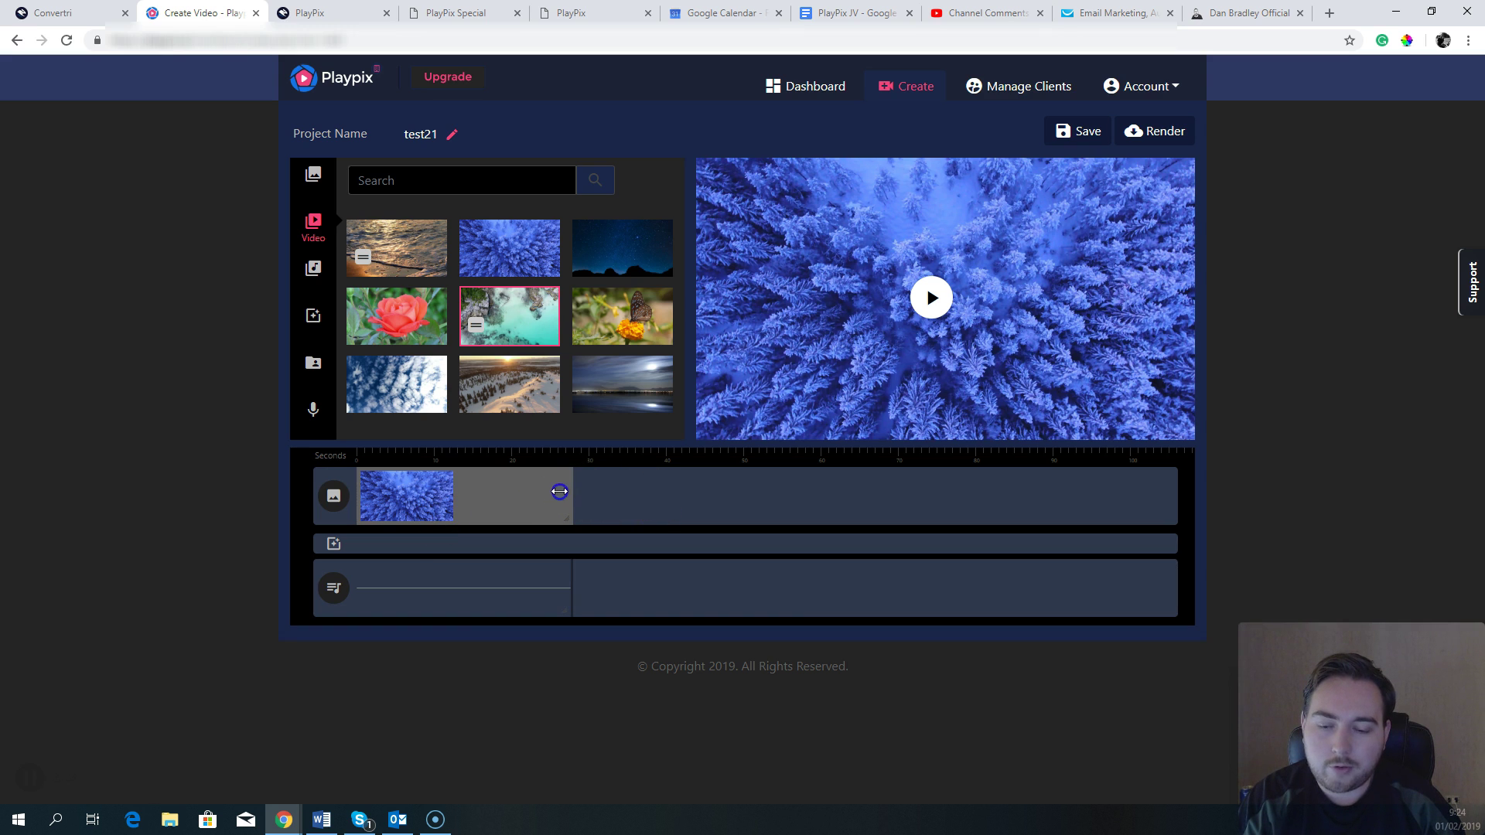
mouse_move(557, 490)
Step: Open the forest clip for editing and add the text "Winter is coming" to it
left_click(371, 468)
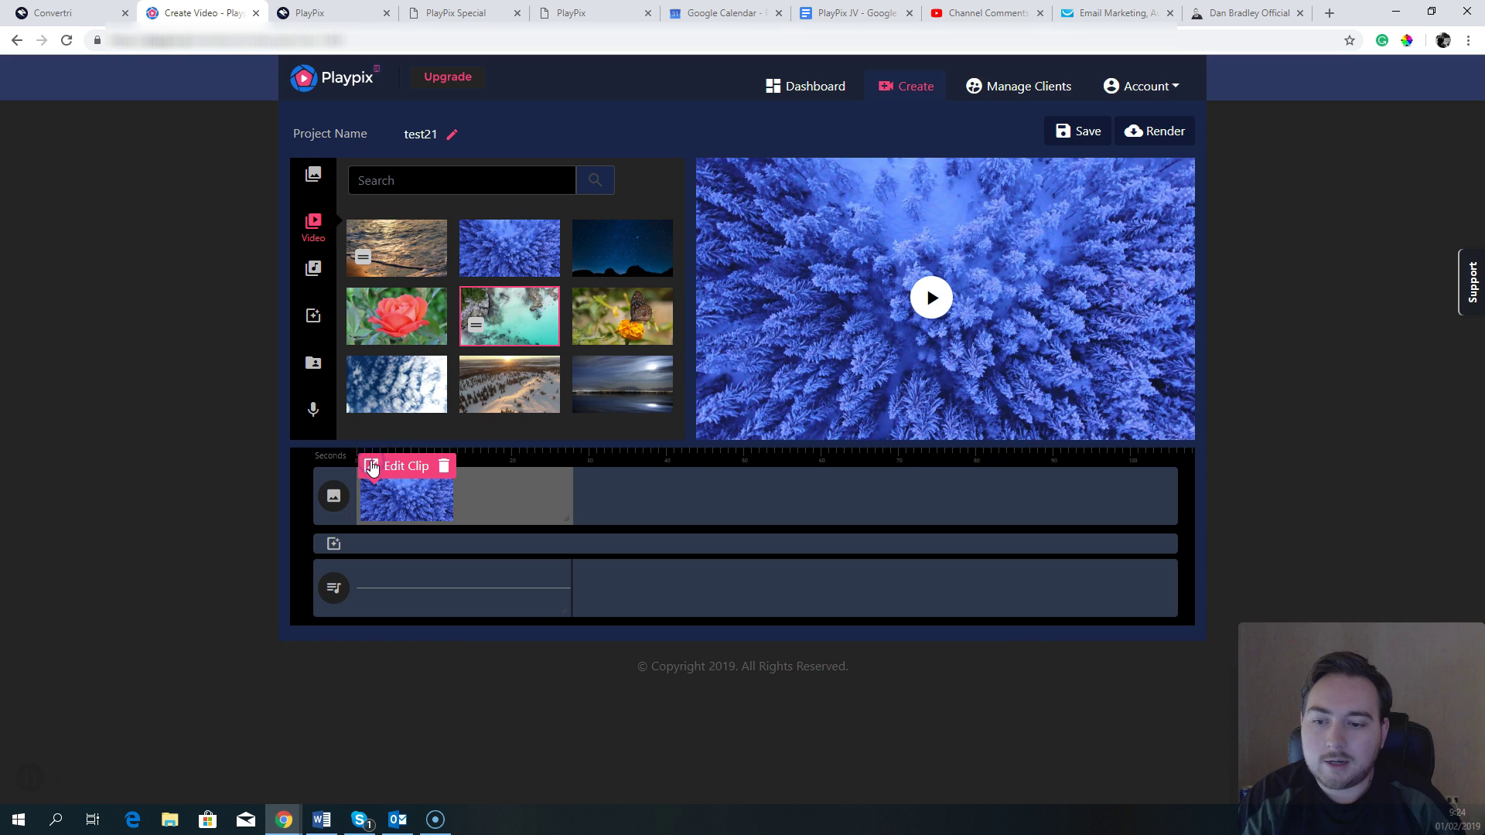
left_click(371, 468)
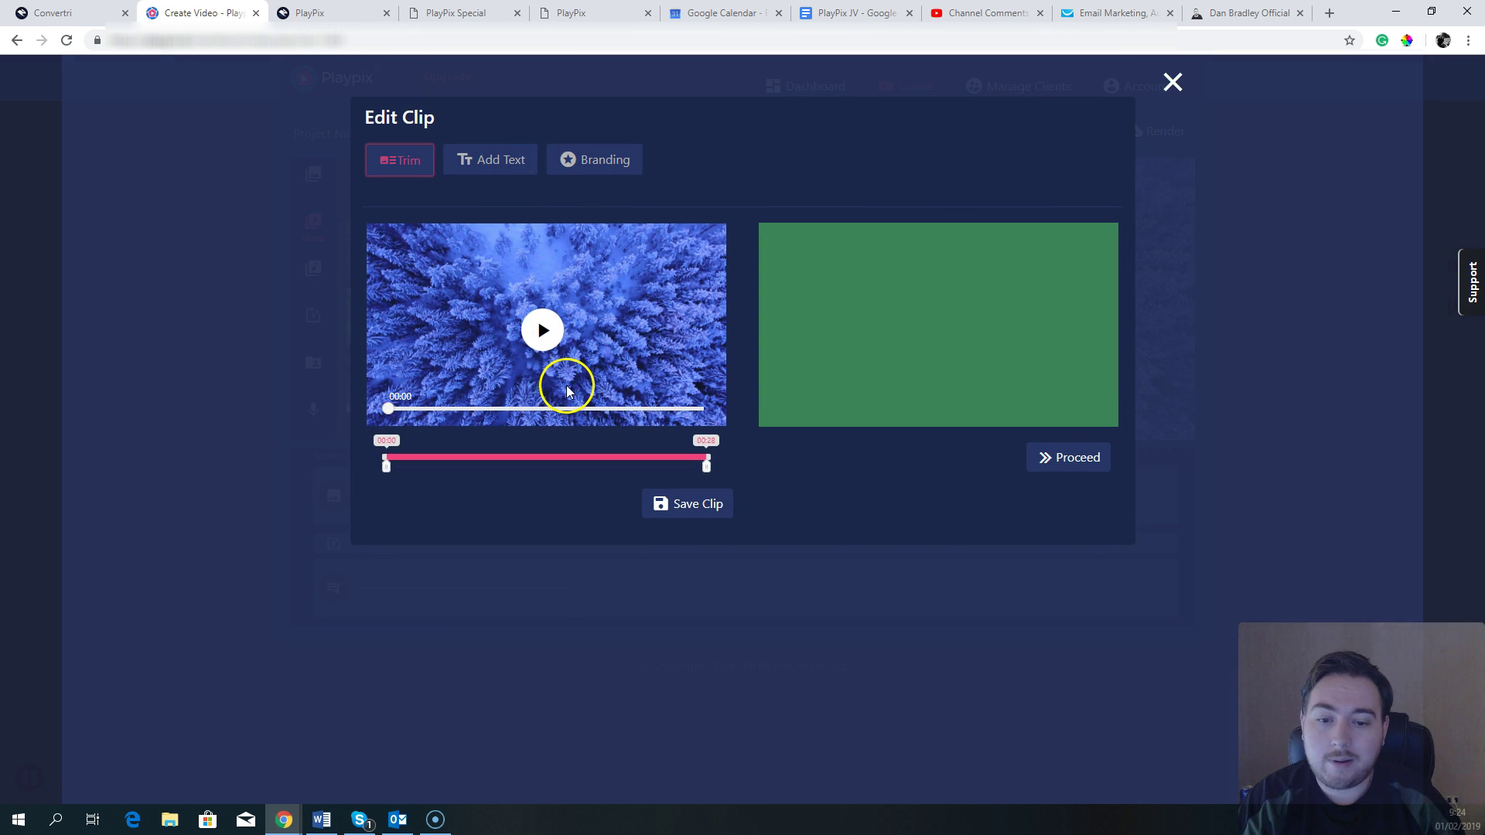
left_click(496, 166)
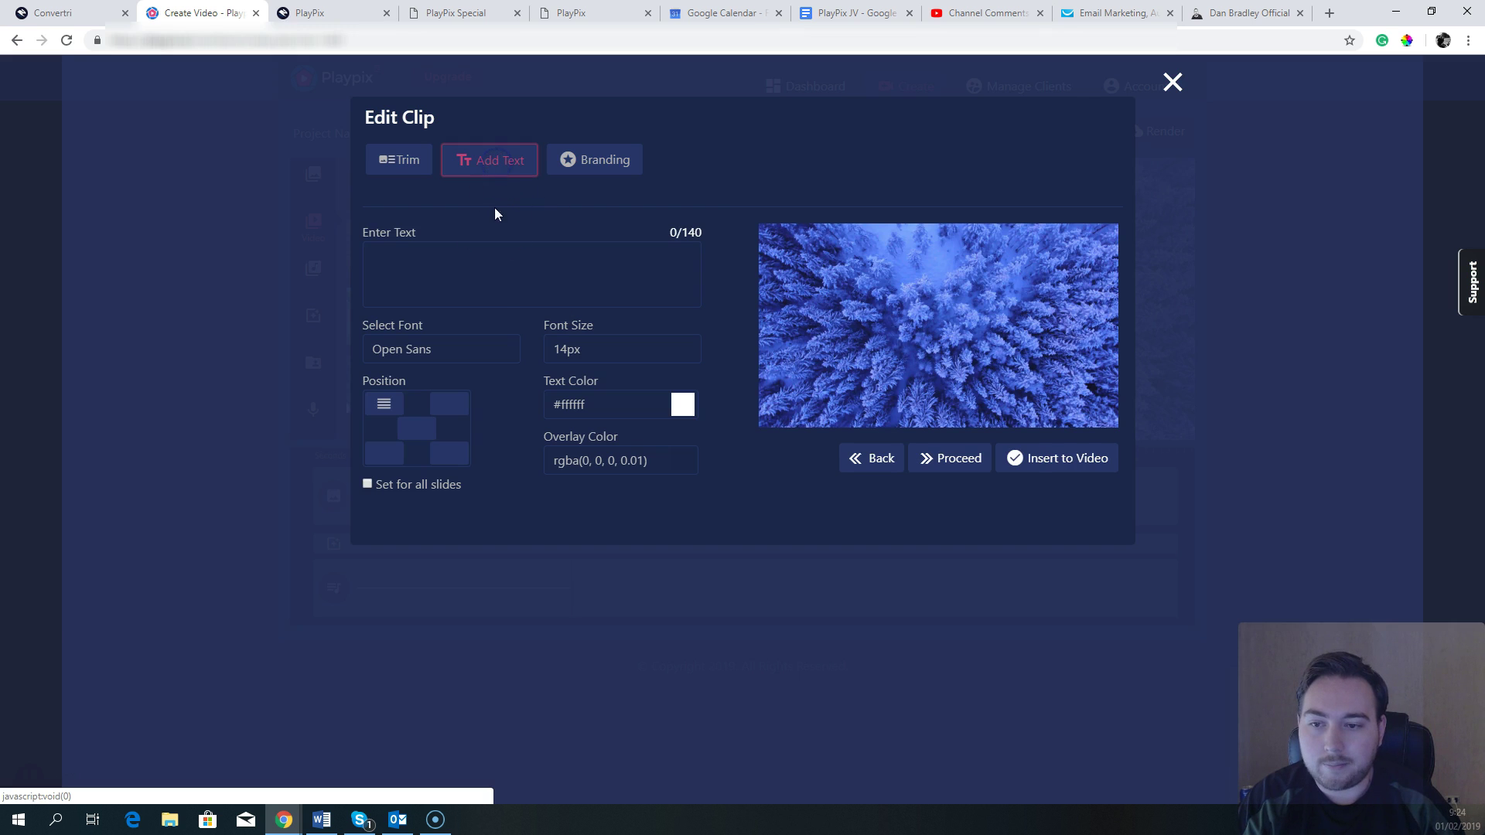
left_click(473, 282)
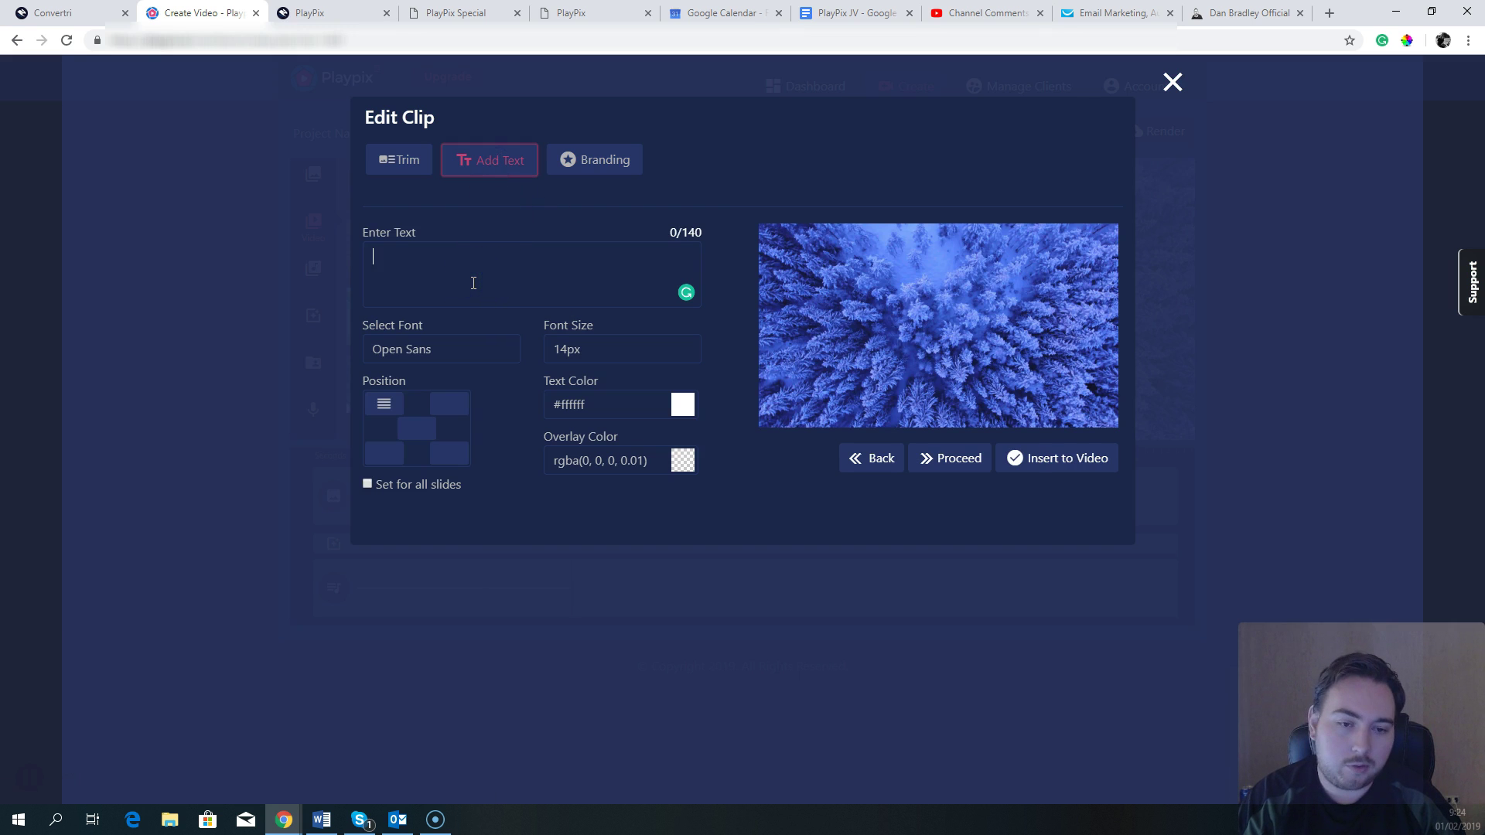
type("Wine")
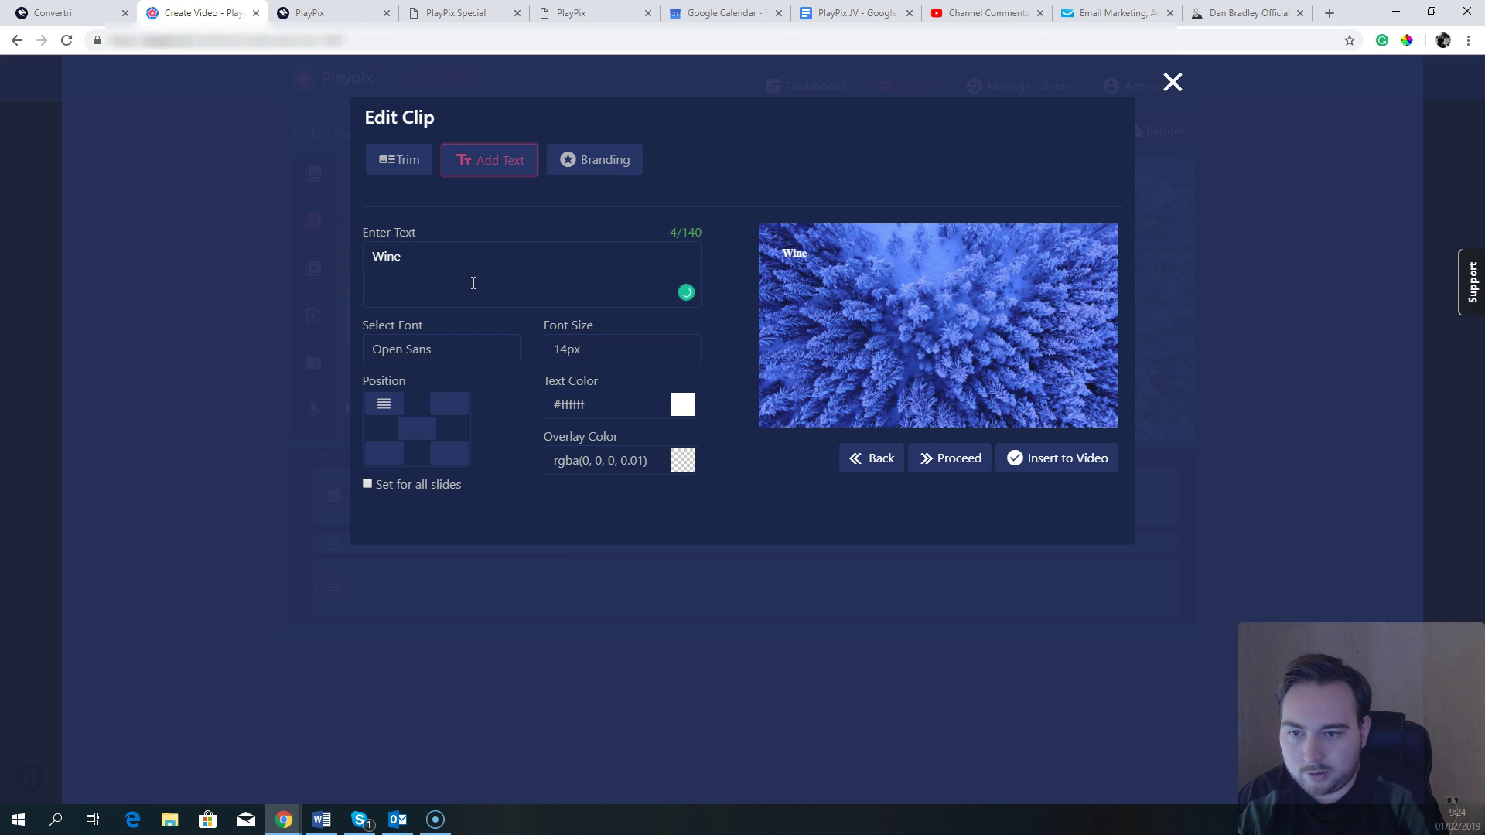
type("tr is coming")
Step: Format the clip's text as 20px Lato and position it in the centre of the frame
left_click(612, 348)
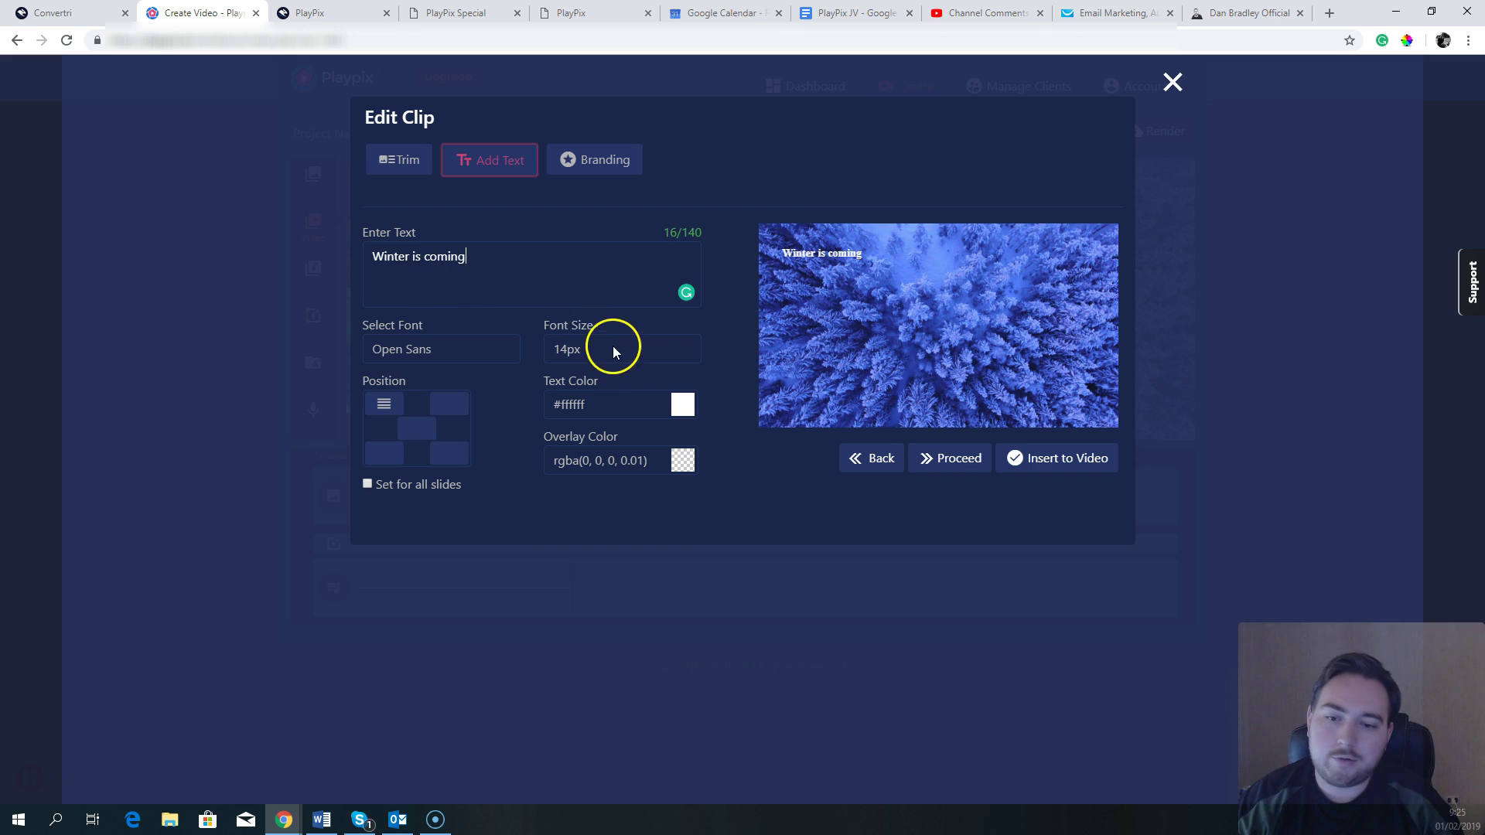
left_click(610, 633)
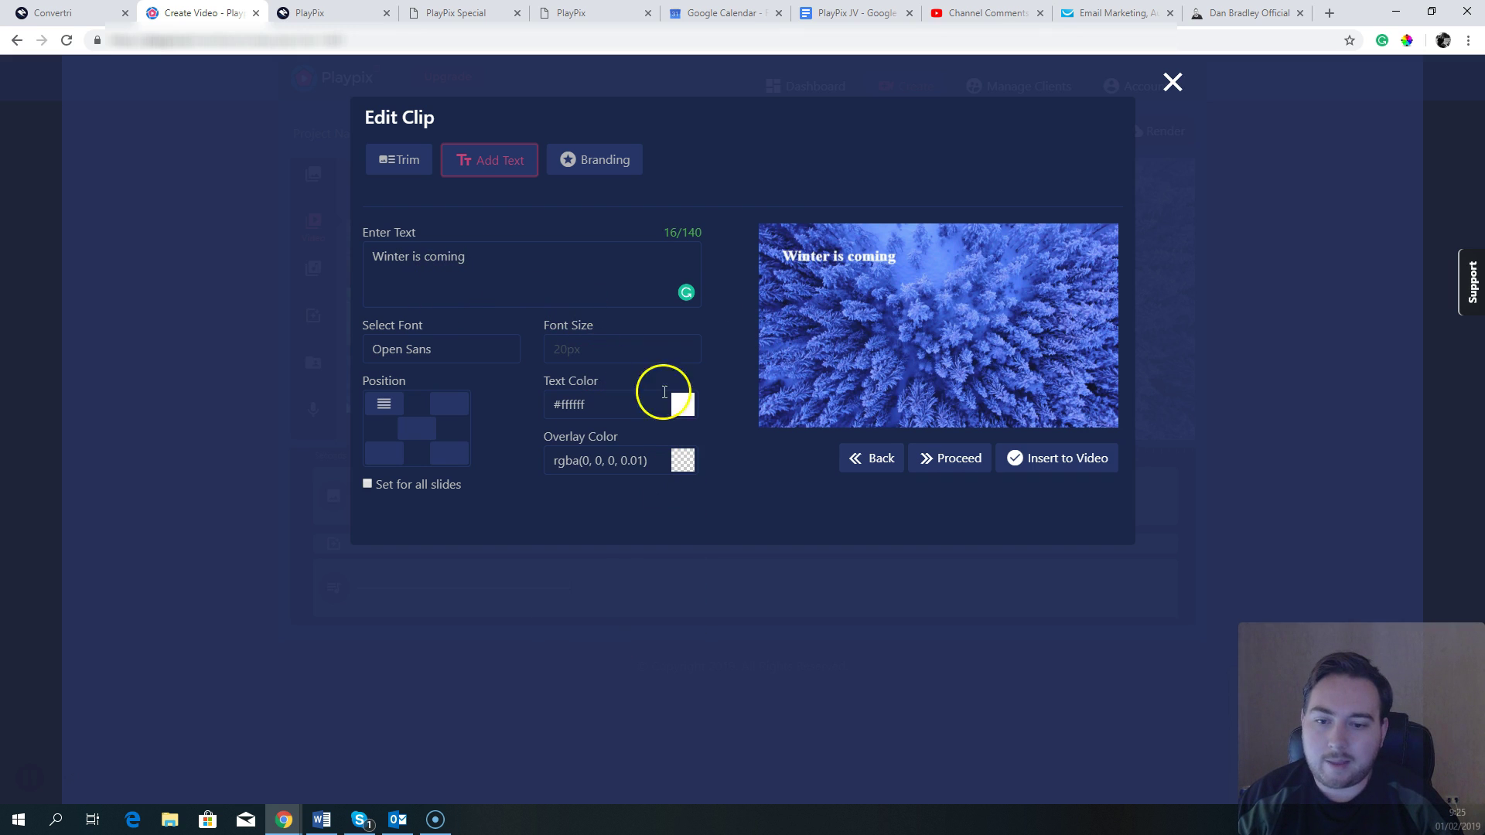
left_click(432, 352)
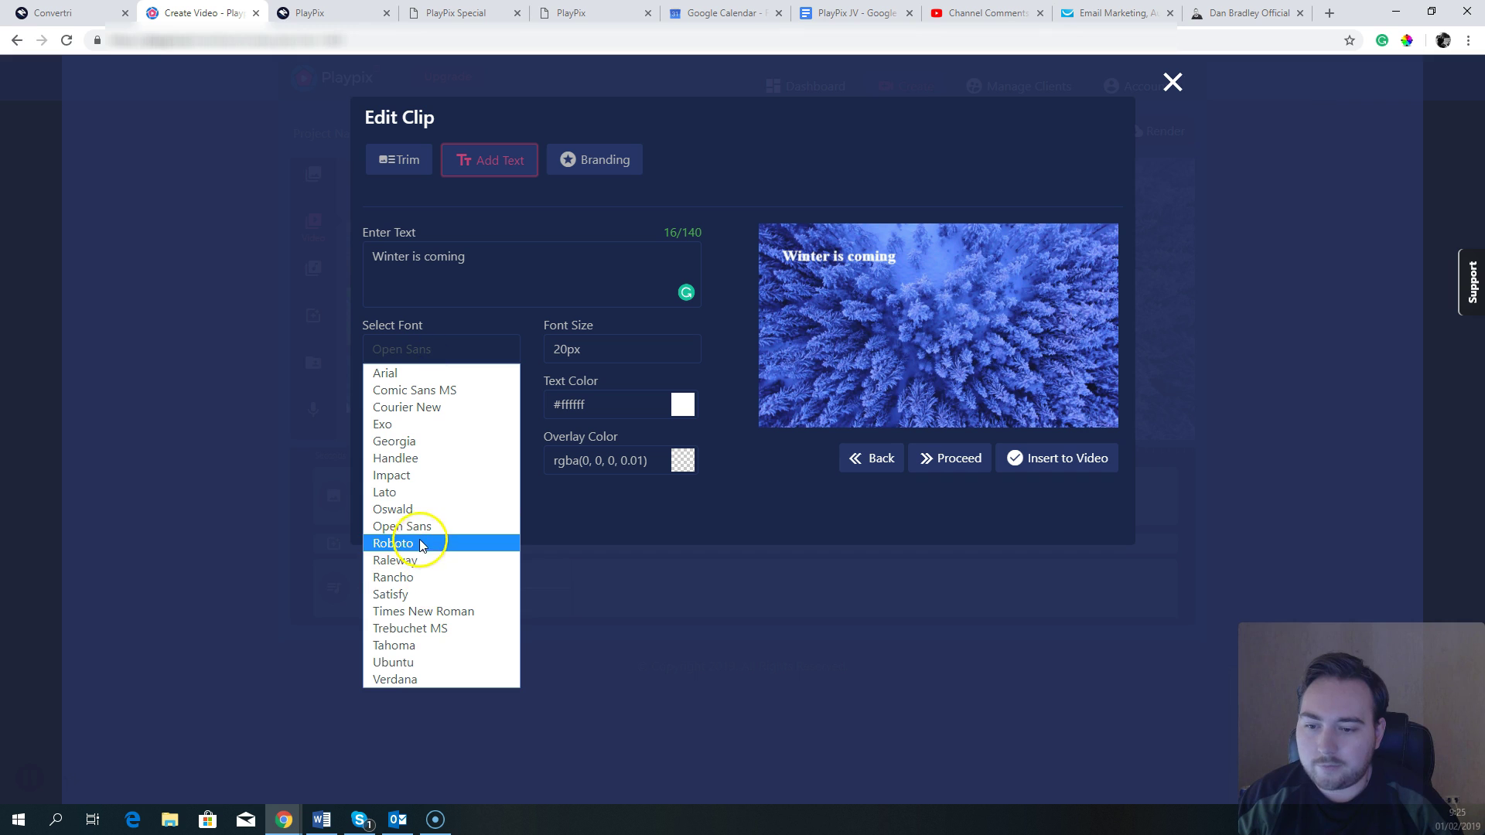
left_click(393, 490)
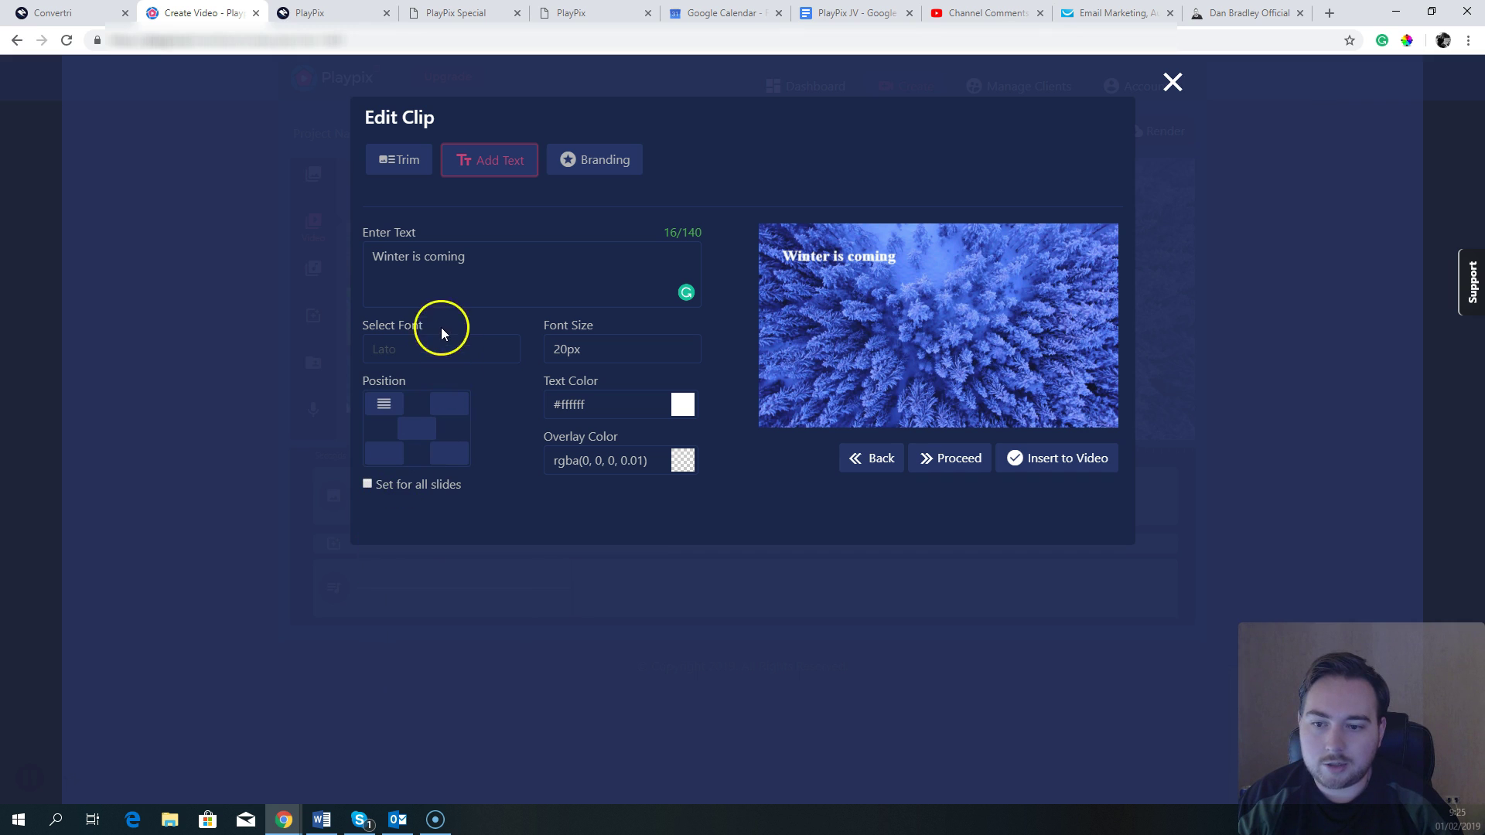
left_click(417, 431)
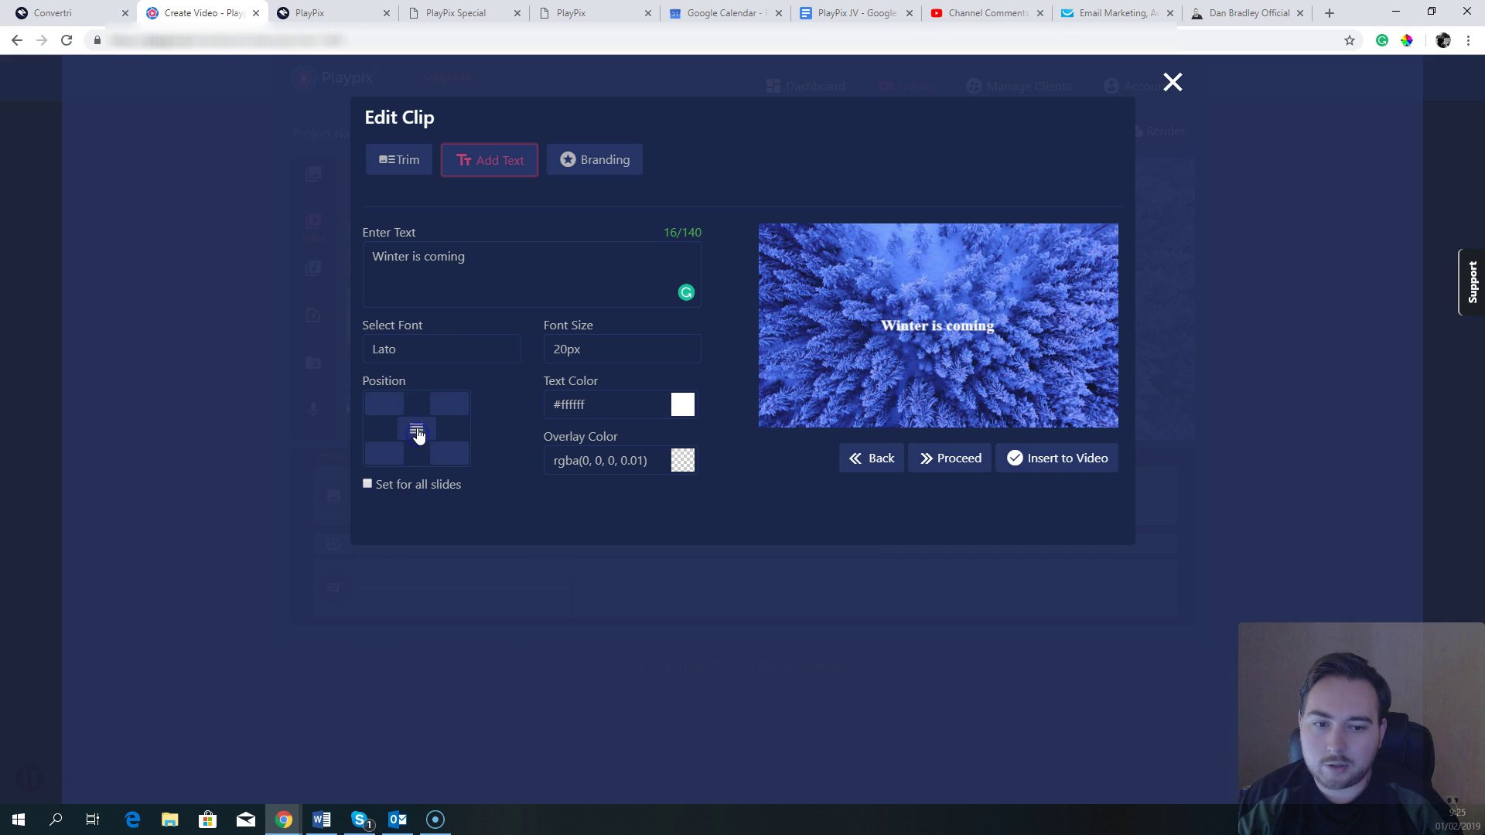
Step: Colour the clip's text red, rgb(255, 0, 0), and set the black overlay's opacity to 0.62
left_click(683, 405)
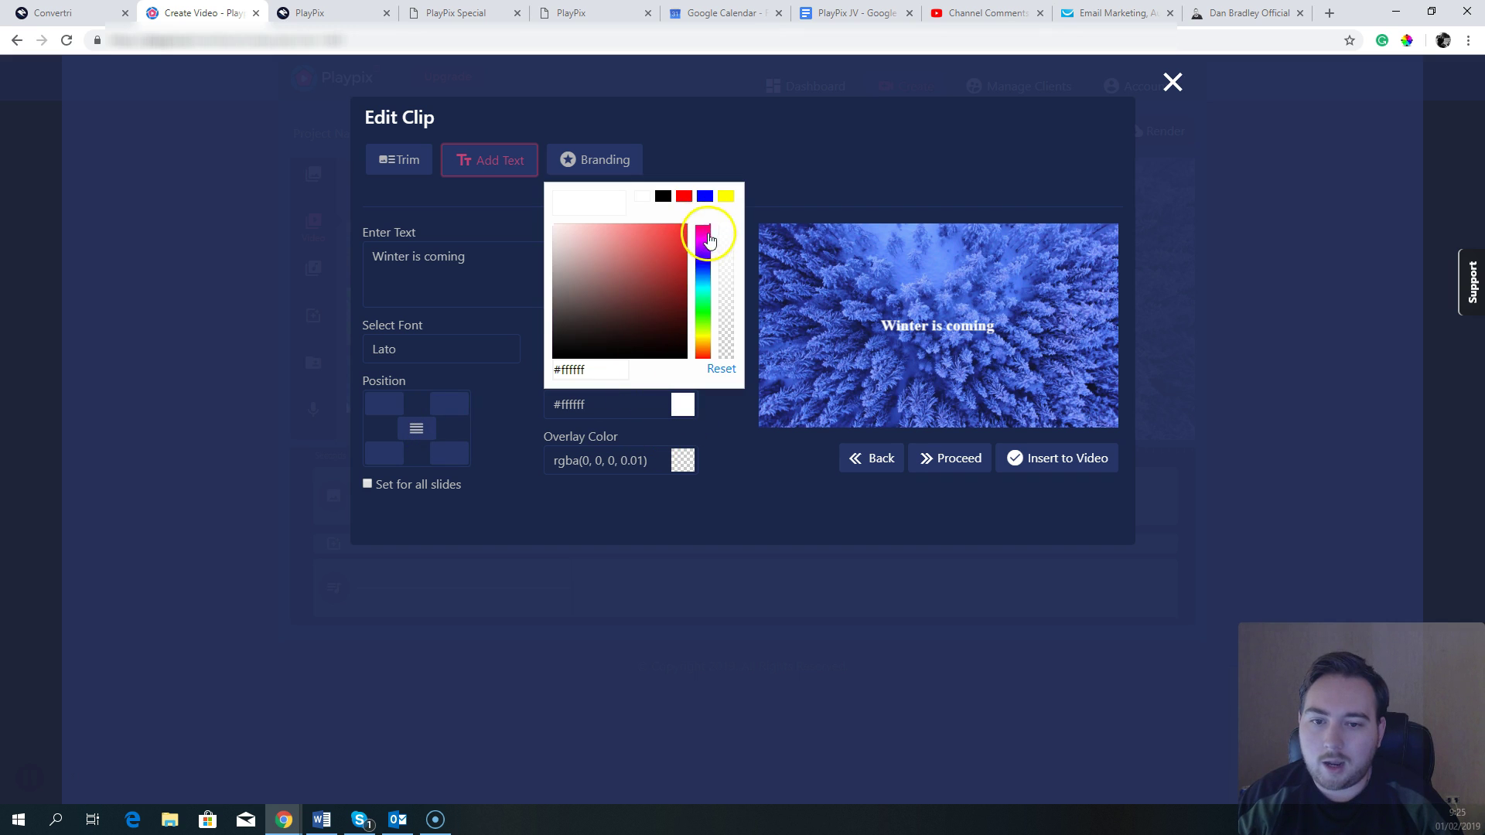
left_click(683, 197)
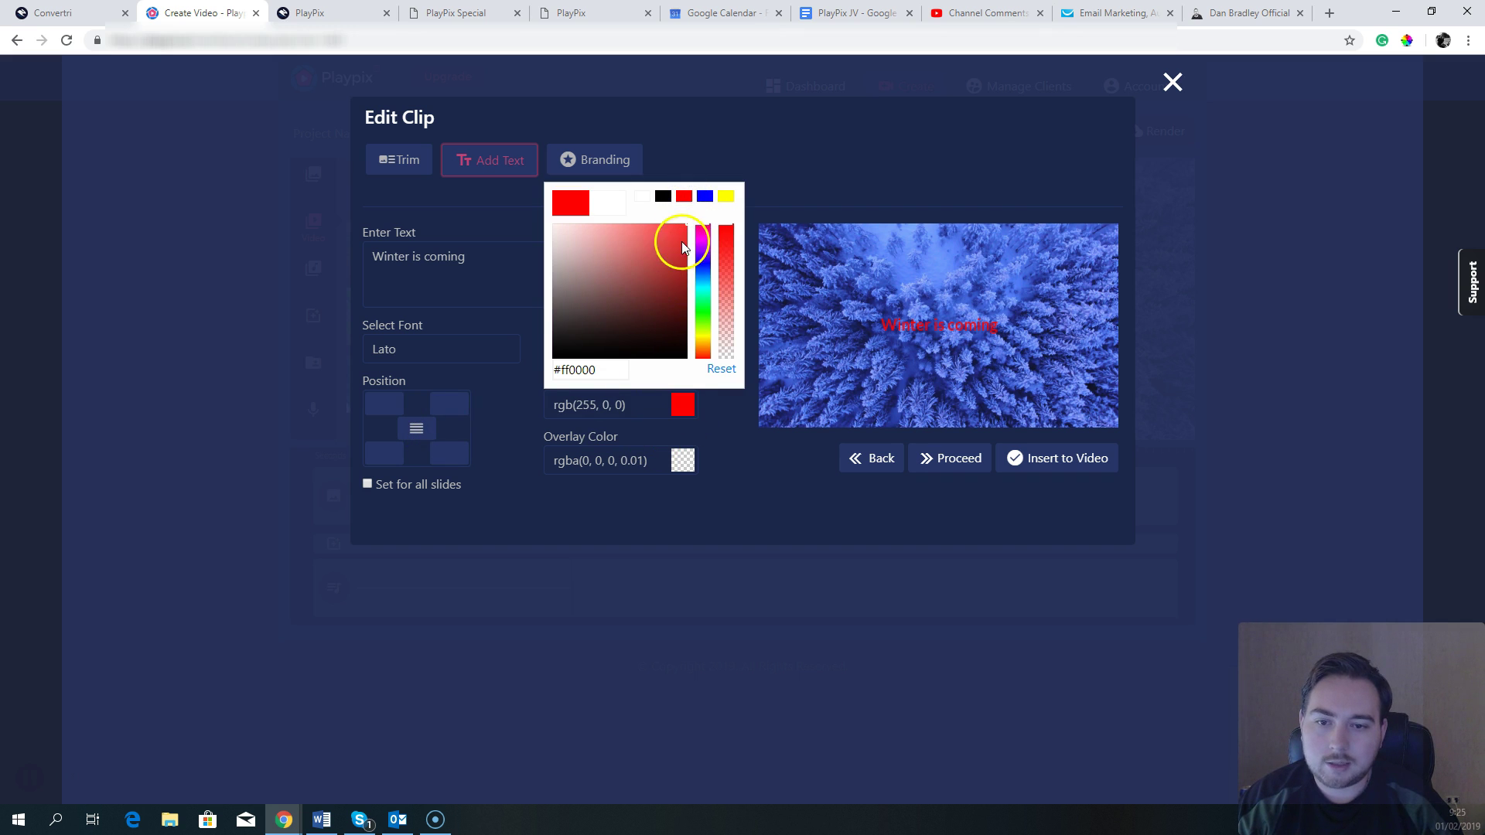
left_click(681, 461)
left_click(696, 460)
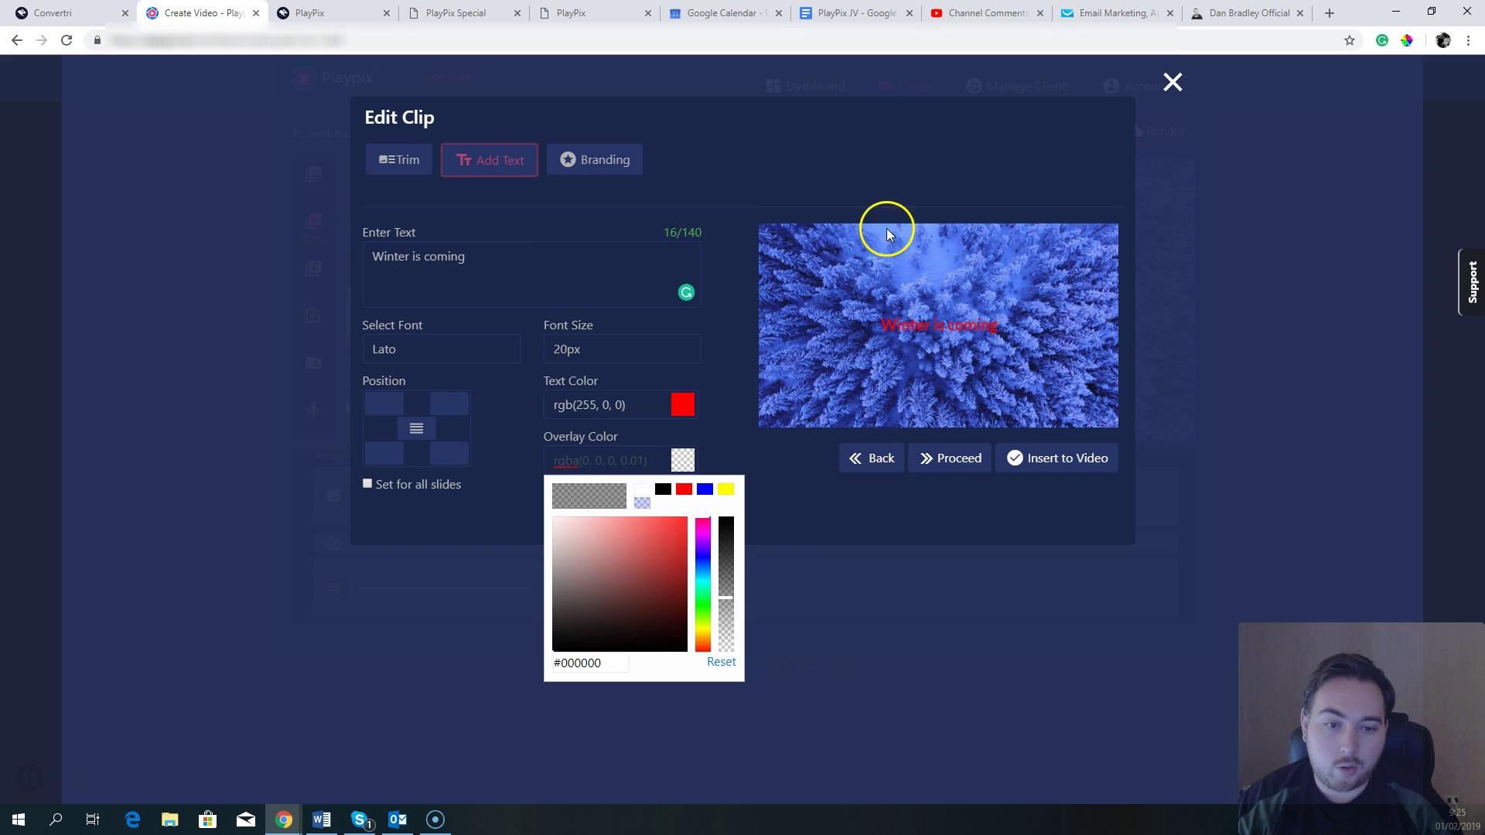
left_click_drag(729, 596, 728, 570)
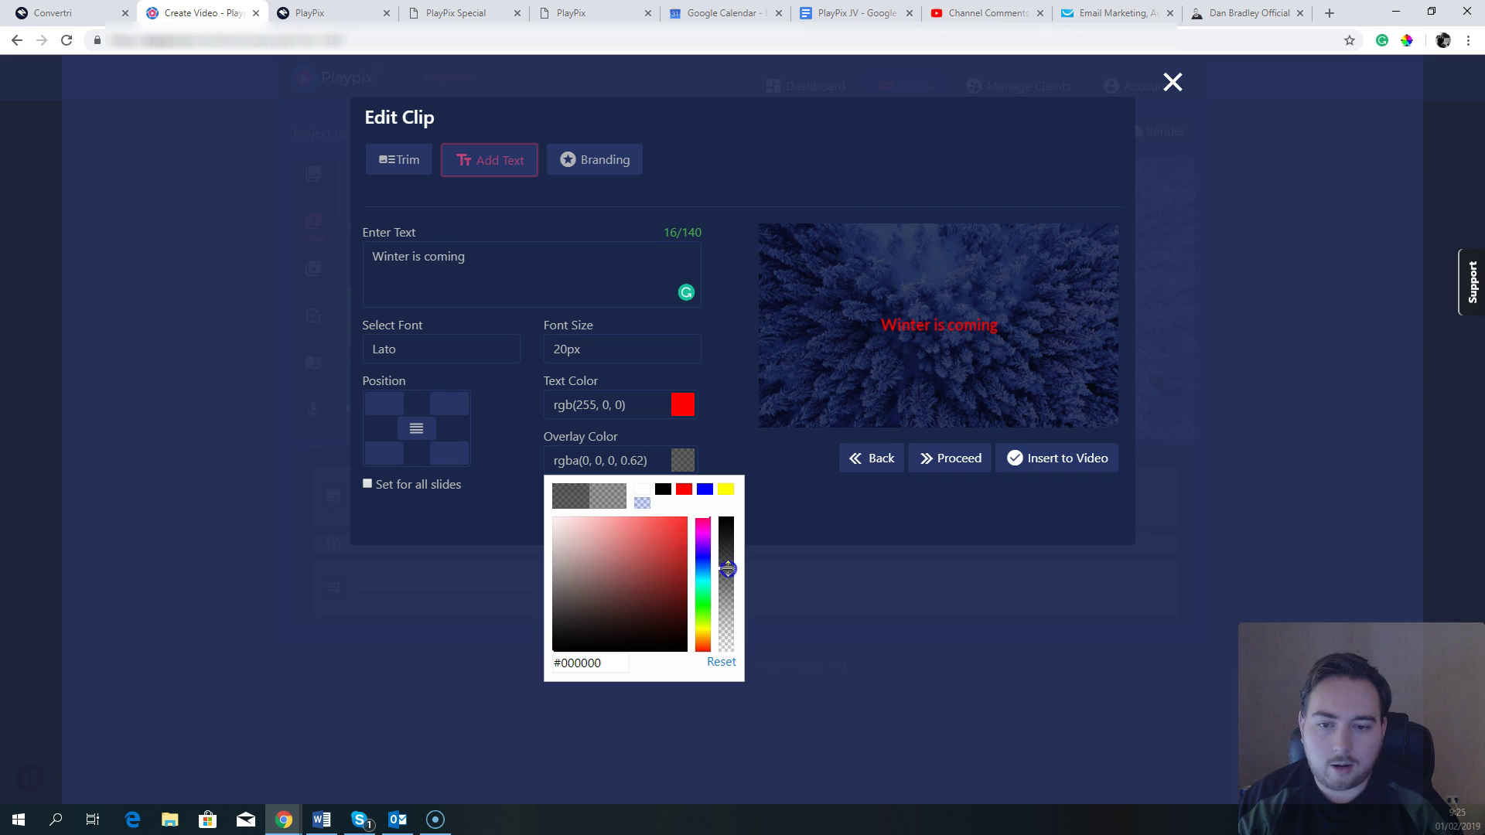
Step: Upload the Asset 1 logo image as the forest clip's branding
left_click(746, 331)
left_click(492, 263)
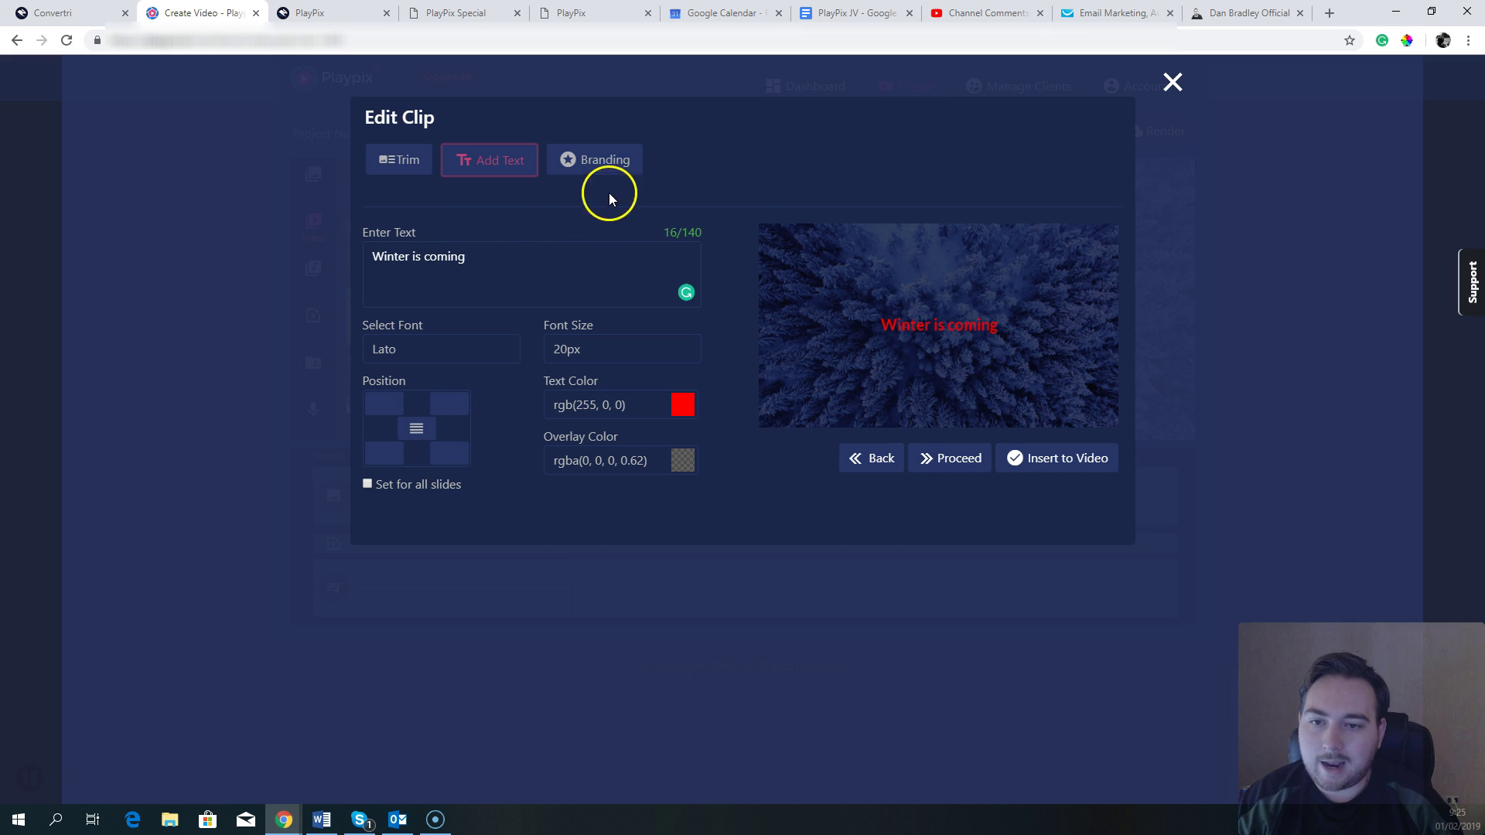
left_click(599, 160)
left_click(487, 318)
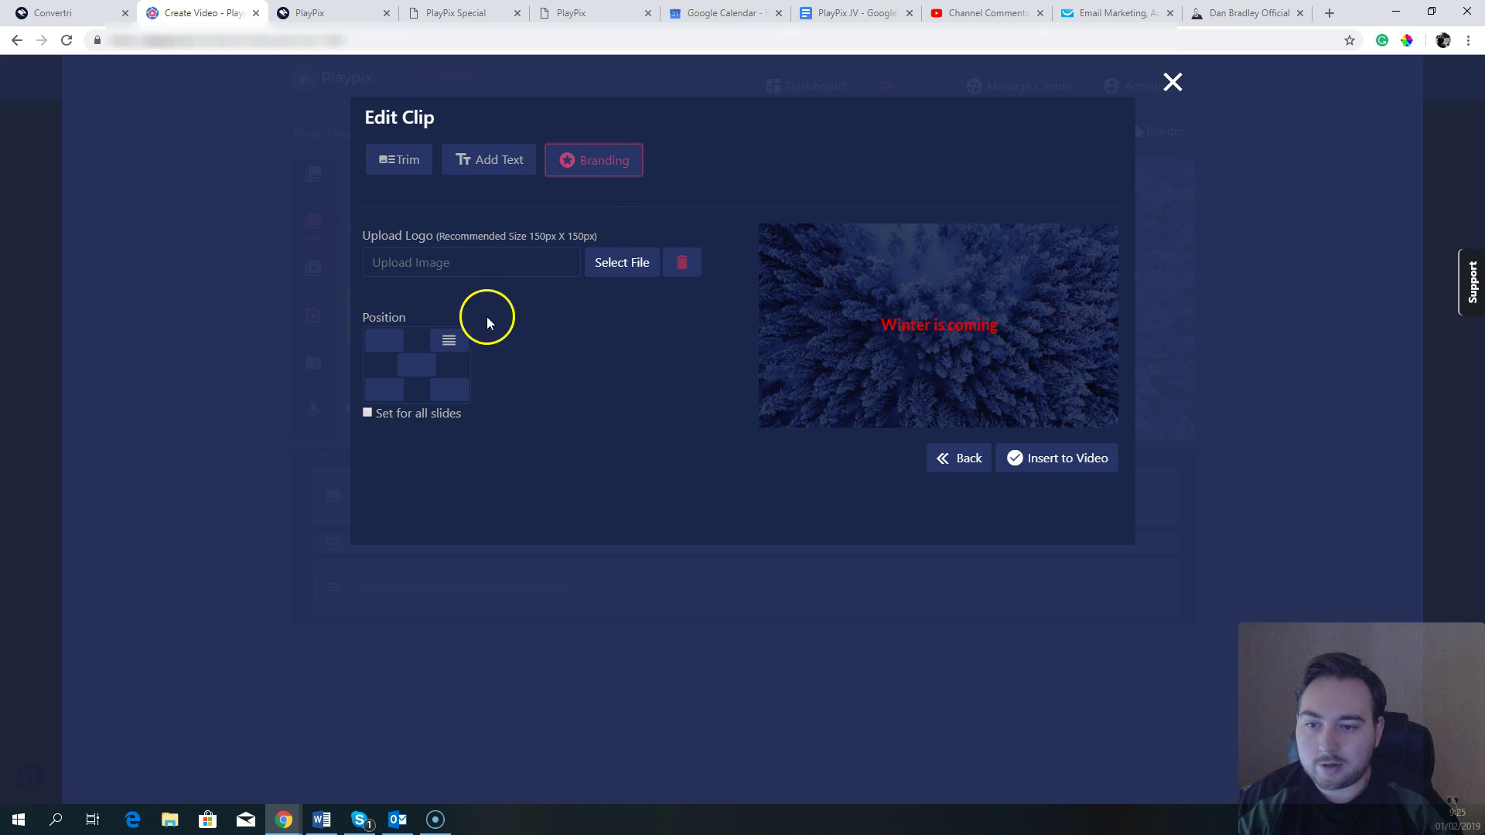
left_click(600, 265)
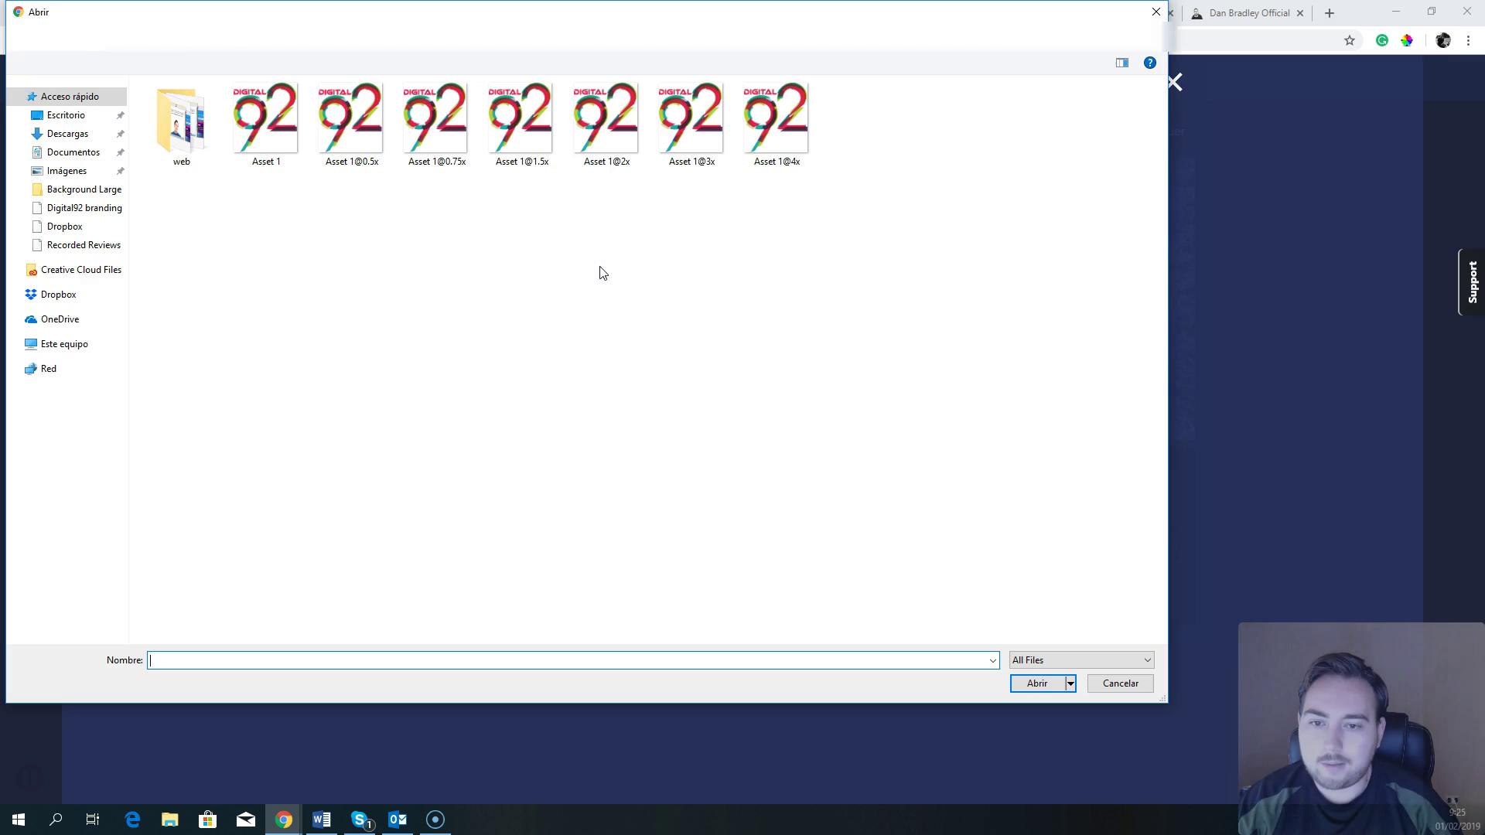
double_click(265, 122)
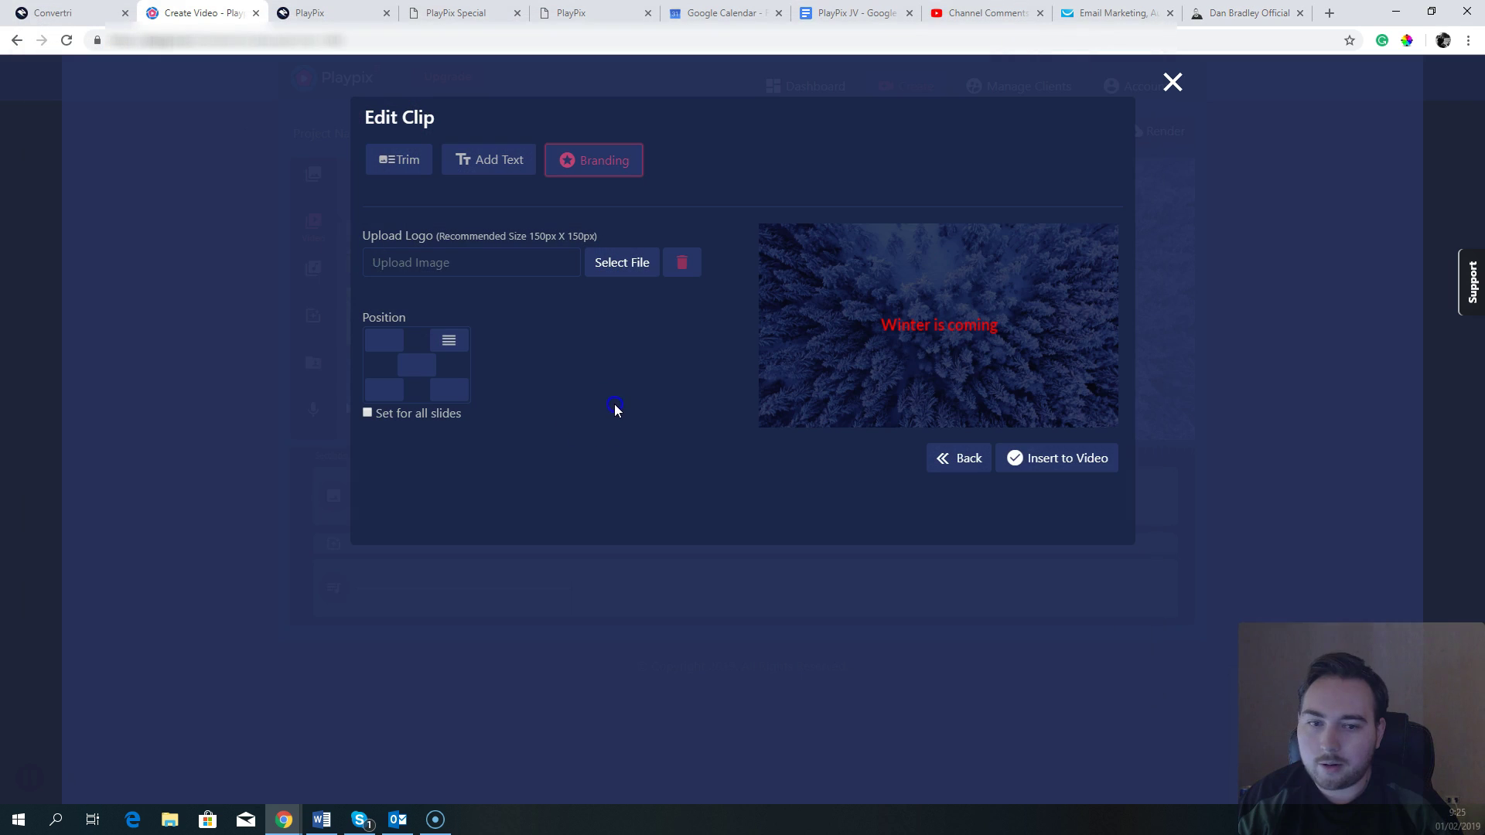
left_click(717, 385)
left_click(929, 474)
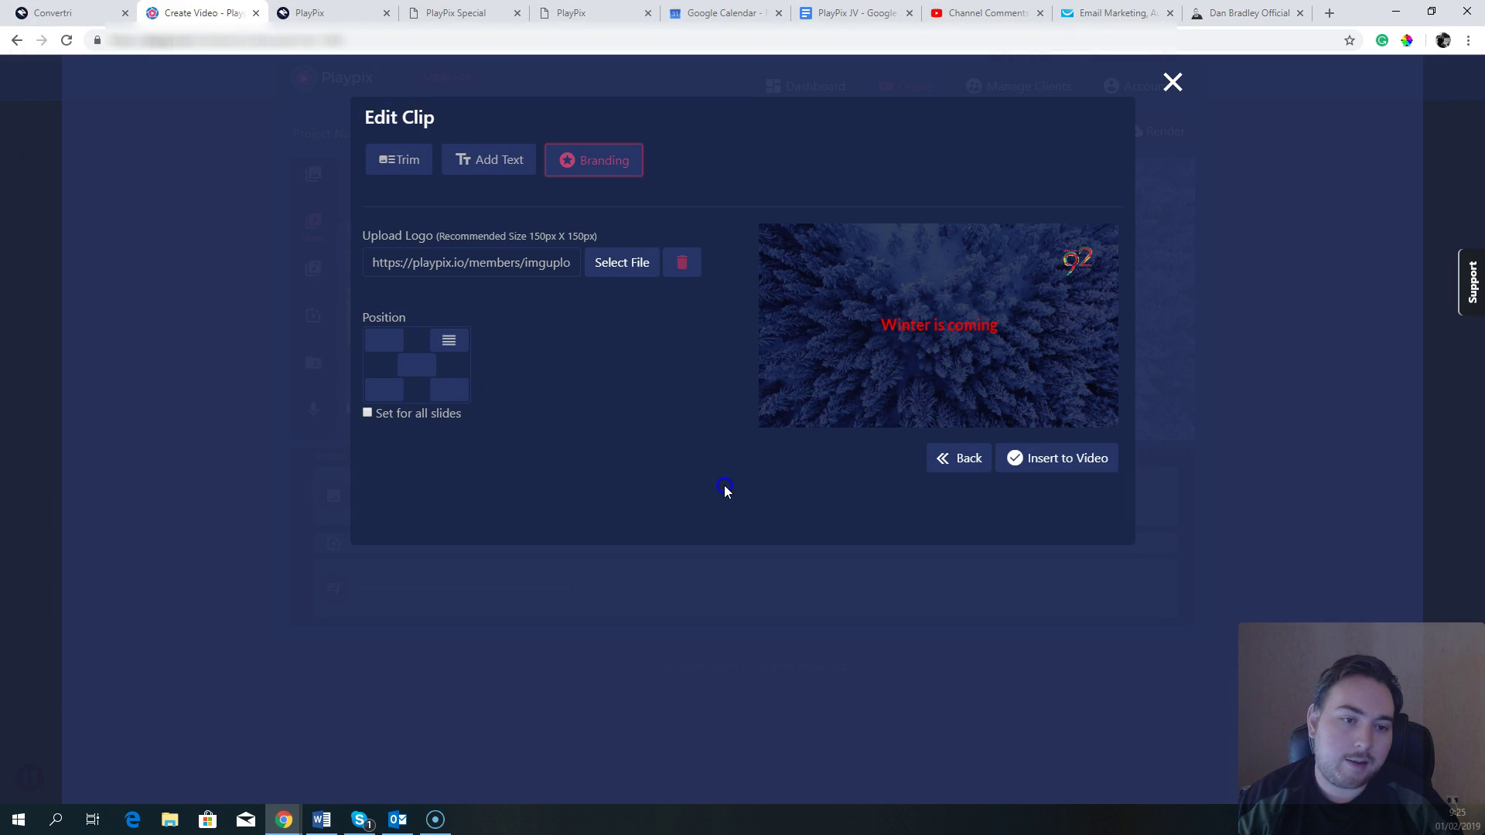
Step: Position the logo in the lower-right corner of the frame and insert the edited clip into the video
left_click(382, 346)
left_click(410, 368)
left_click(443, 398)
left_click(387, 394)
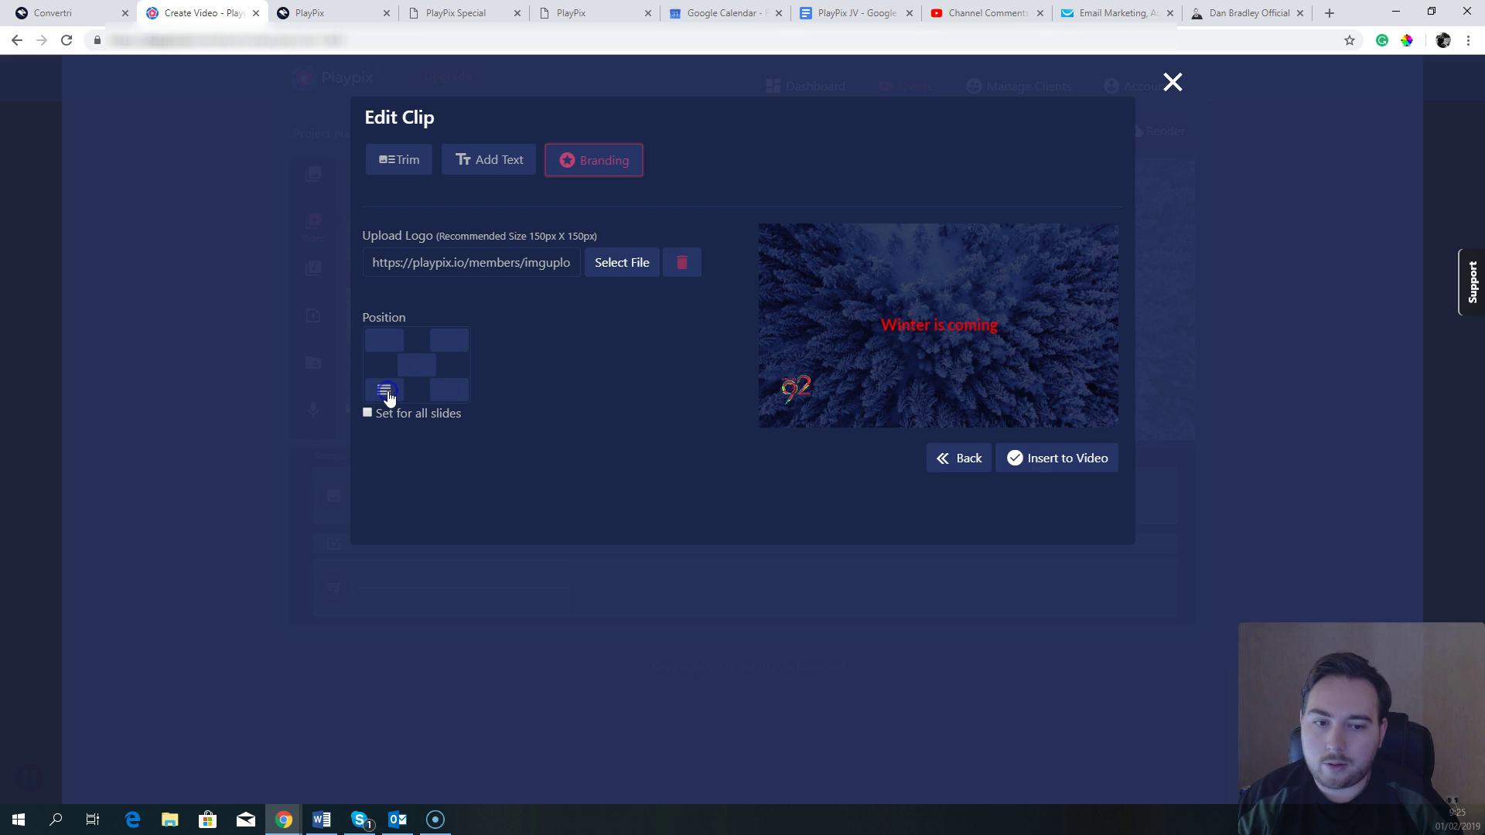
left_click(454, 346)
left_click(380, 346)
left_click(451, 395)
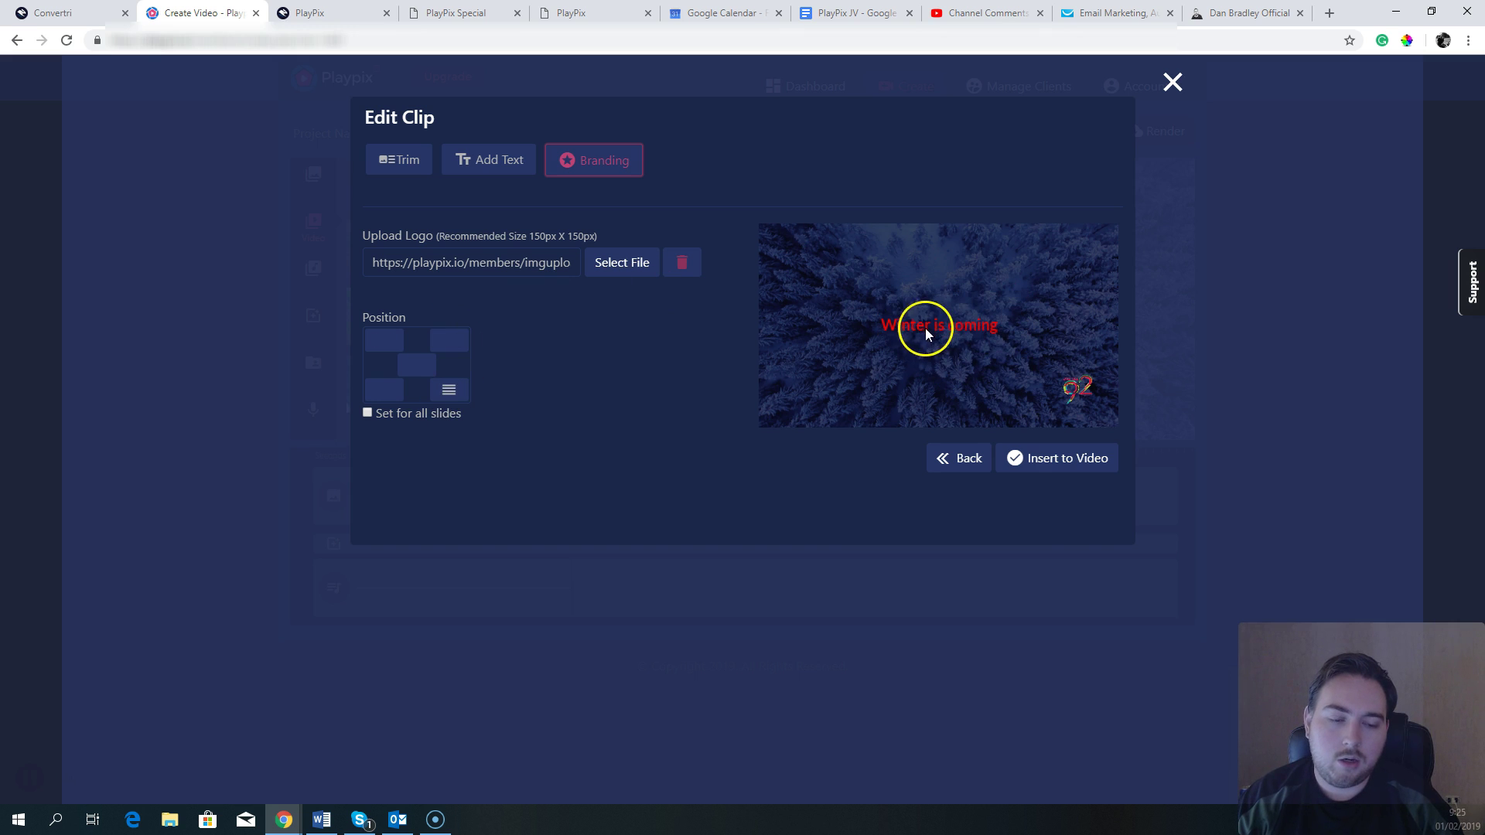
left_click(1053, 458)
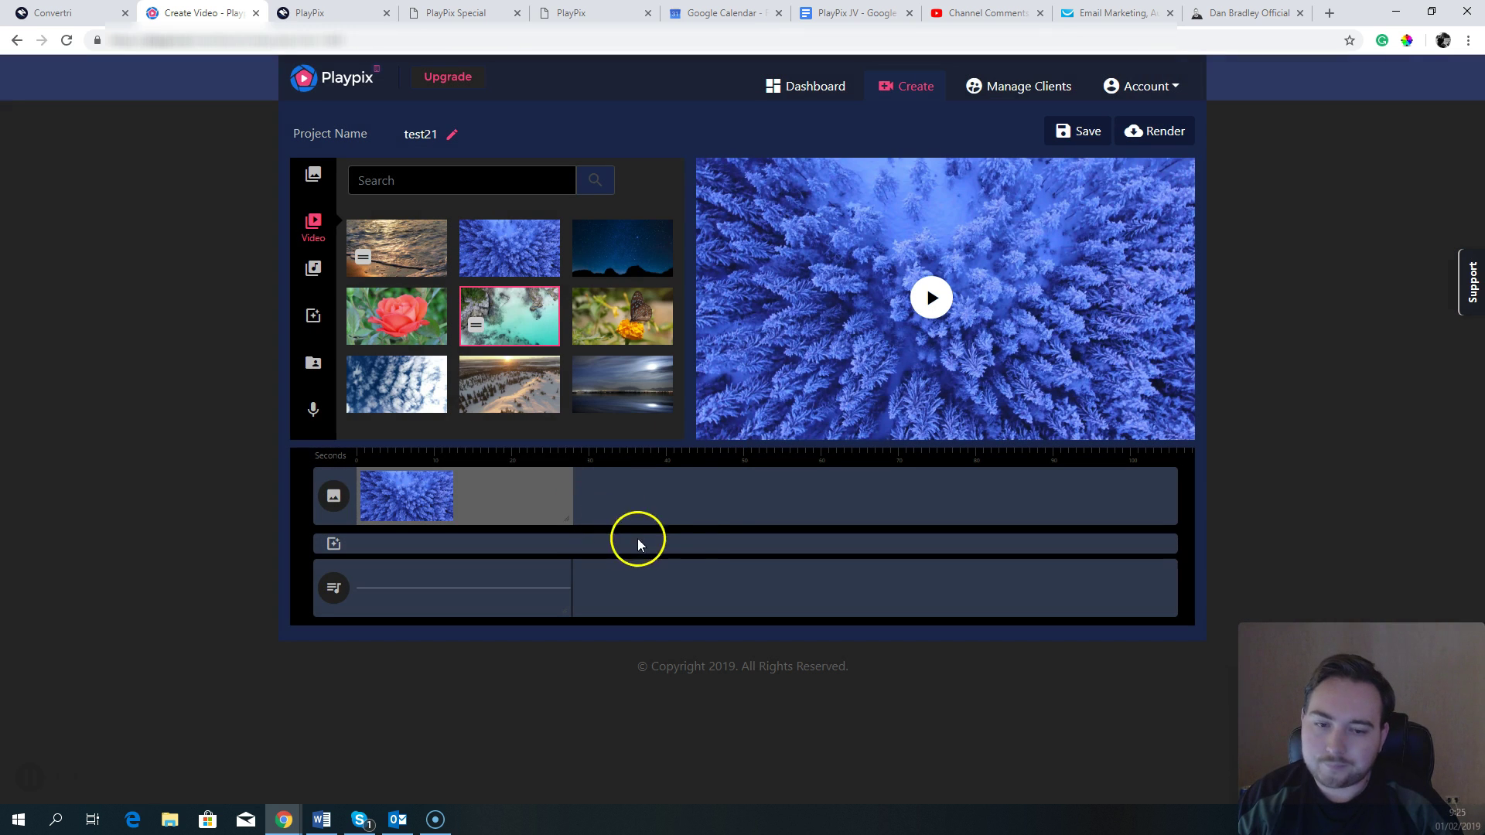
Step: Try to preview the video, and add the starry night-sky stock video directly after the forest clip
left_click(932, 299)
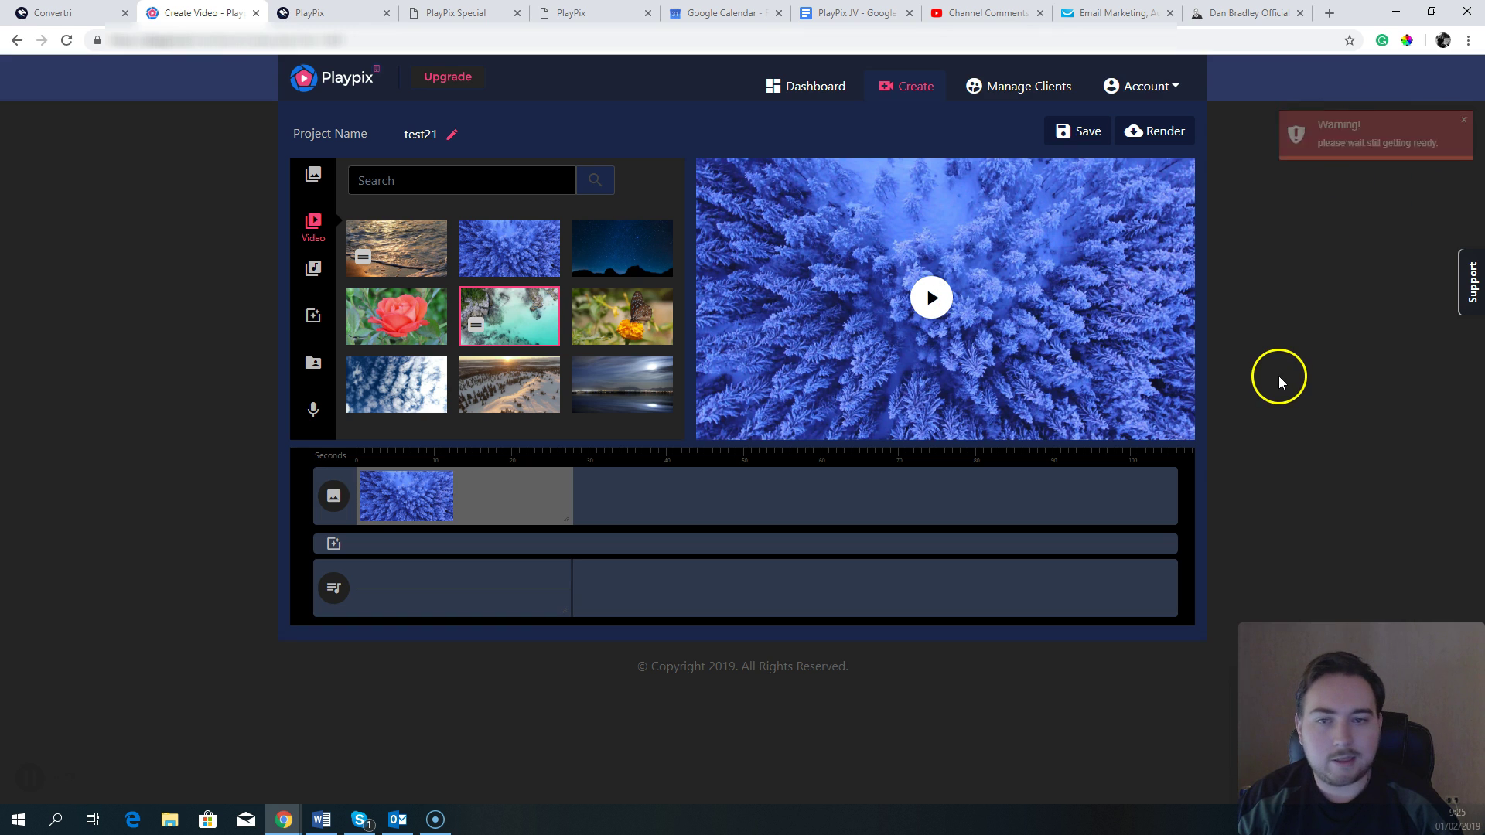
left_click(935, 298)
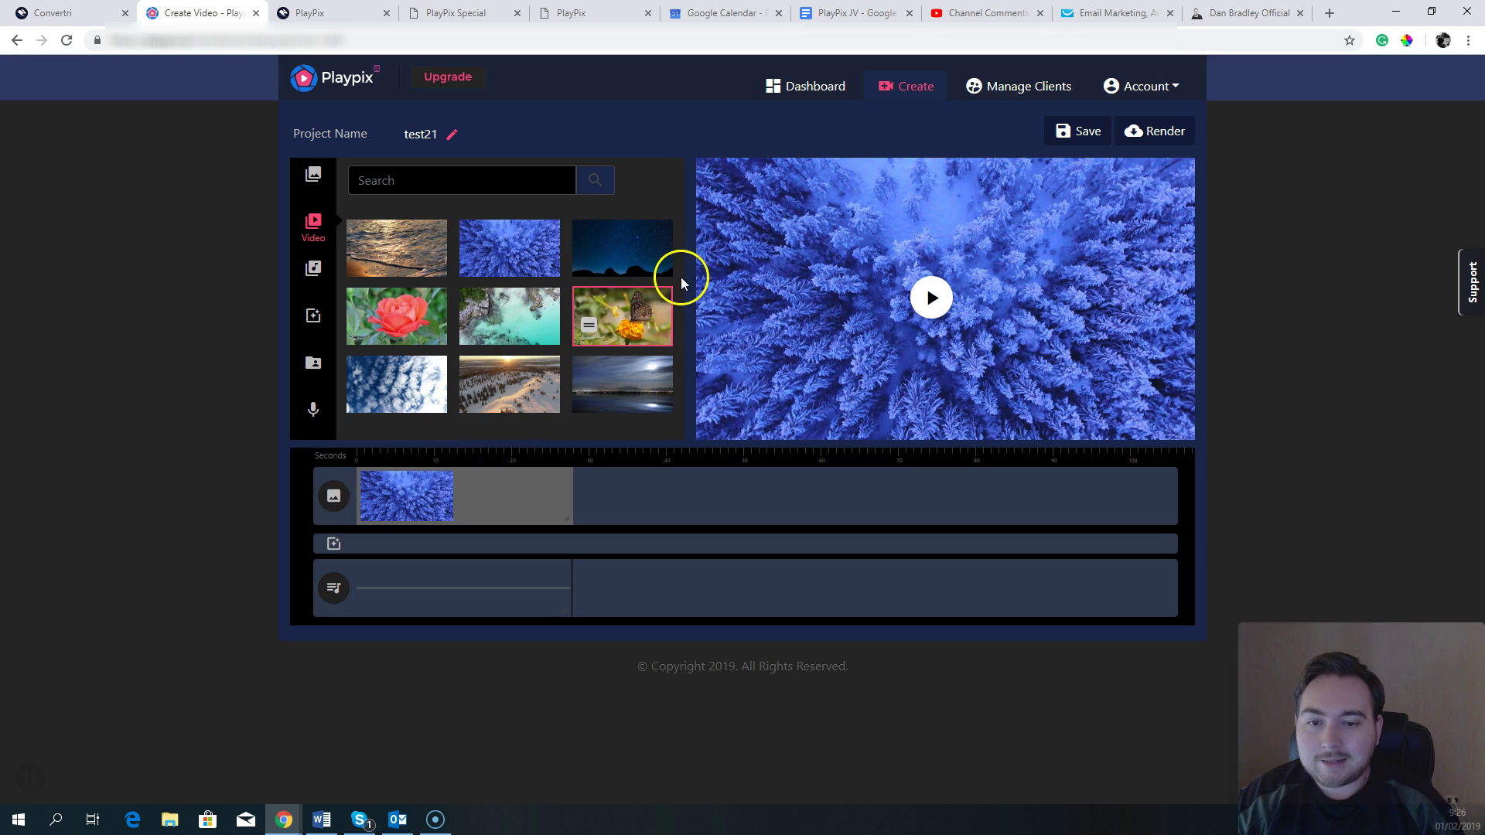
scroll(680, 232, "down", 2)
left_click_drag(684, 256, 680, 213)
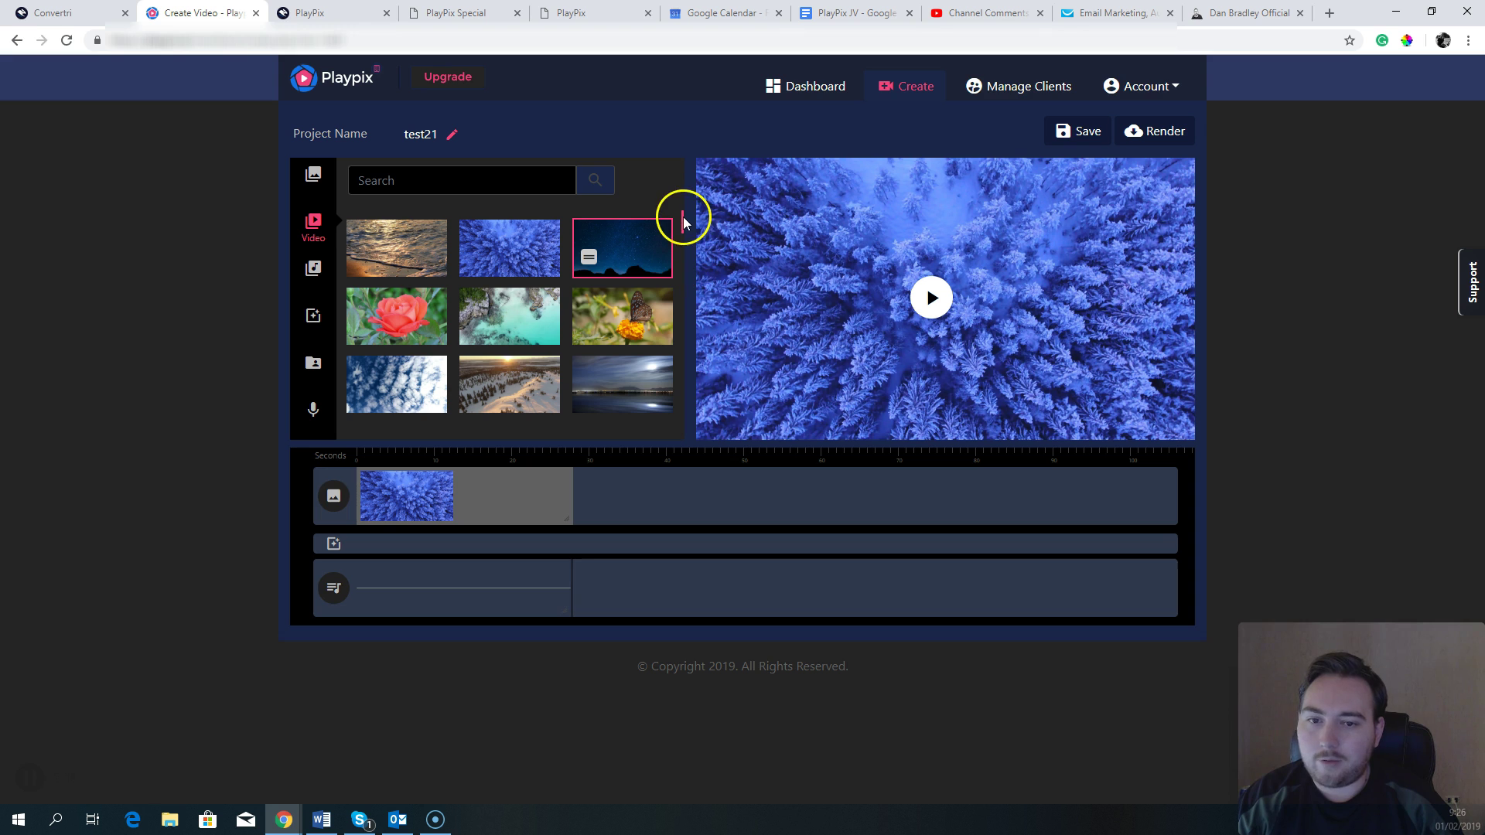
left_click_drag(654, 236, 594, 496)
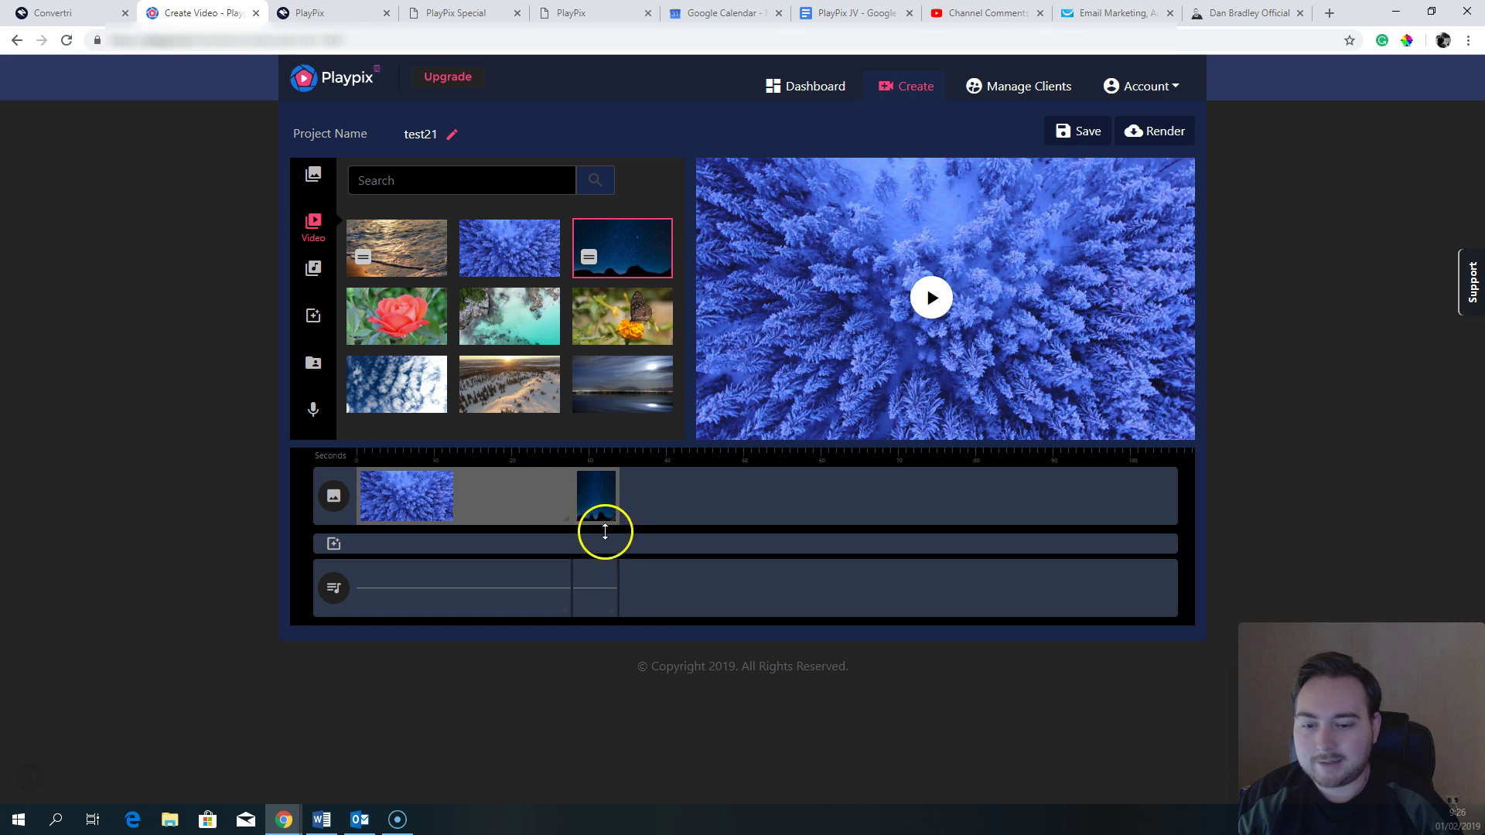
Step: Add Music 2 (Dramatic) at the start of the timeline's audio track and preview the video
left_click(316, 268)
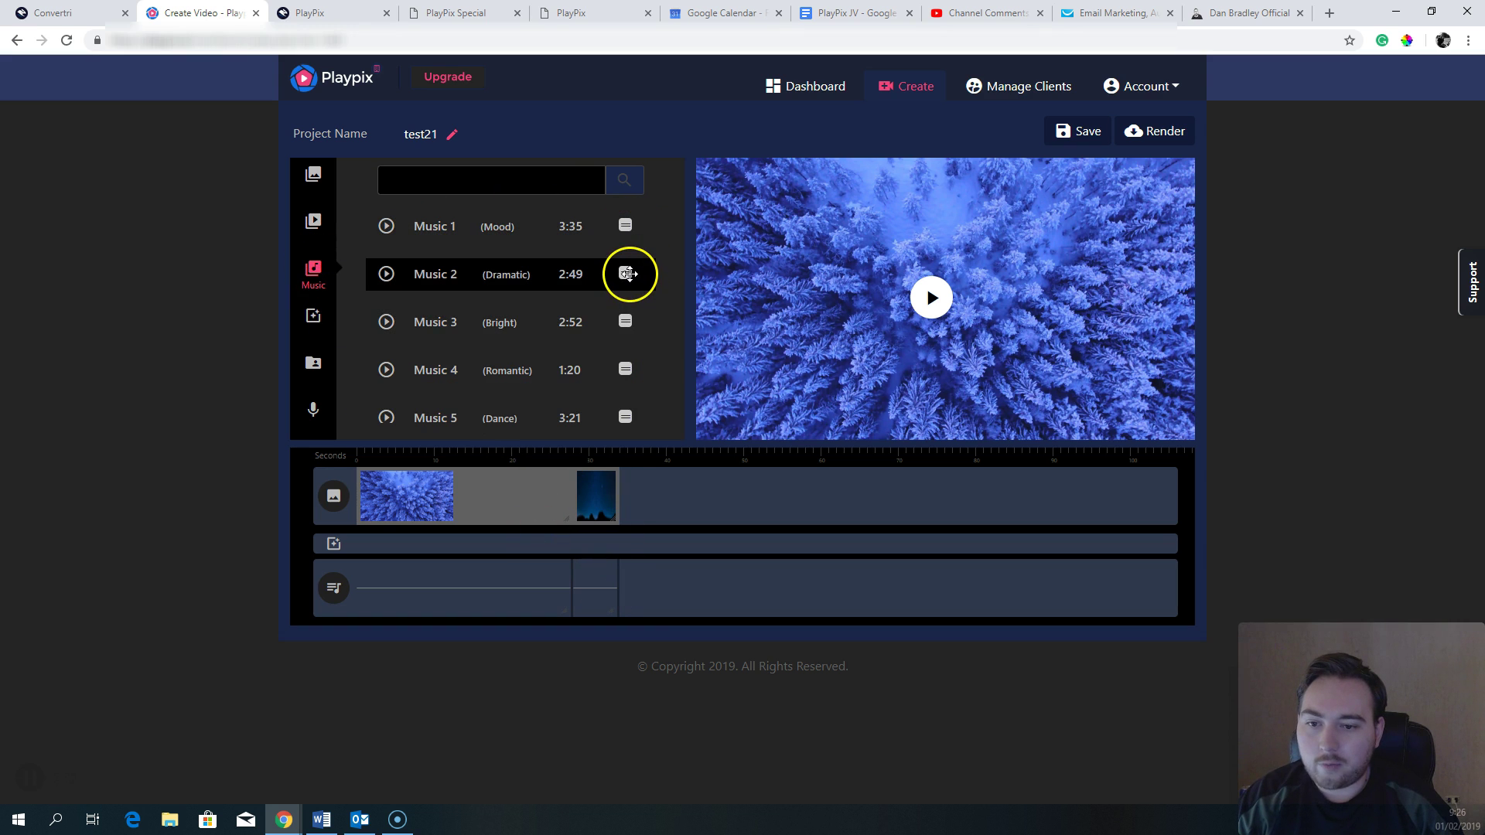
left_click_drag(628, 277, 405, 592)
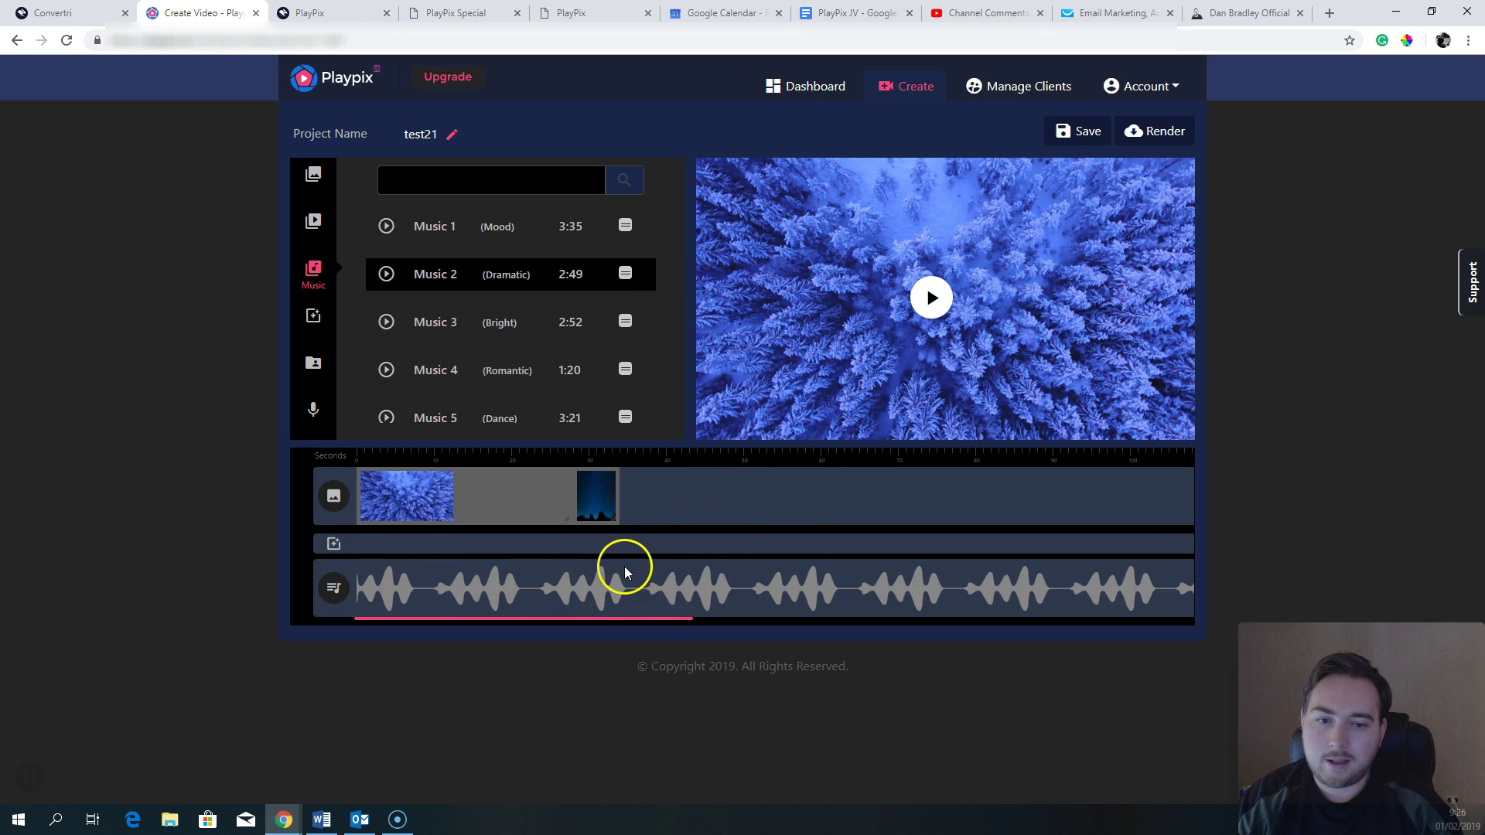
left_click(933, 299)
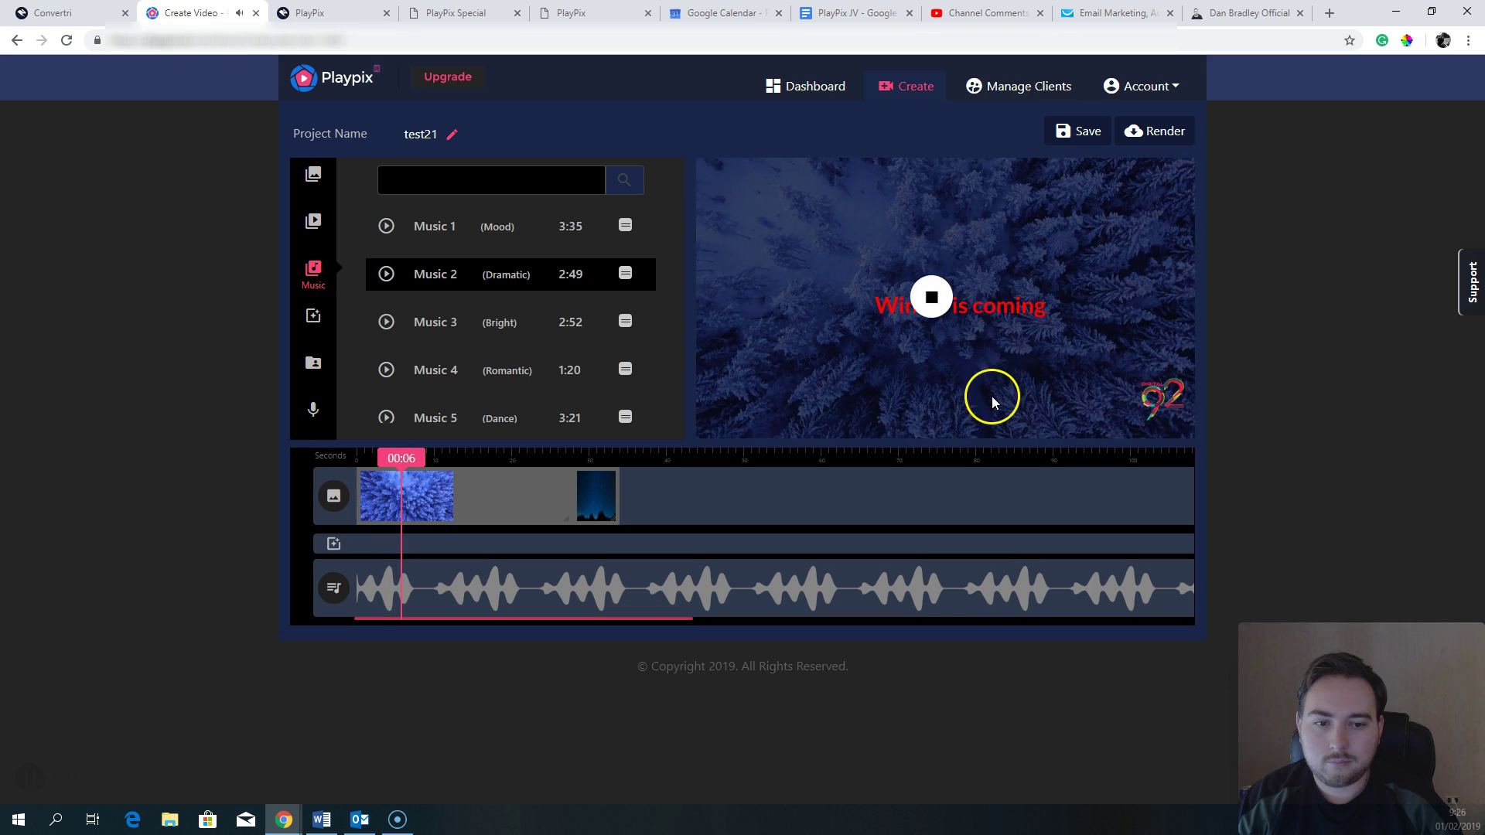
left_click(930, 297)
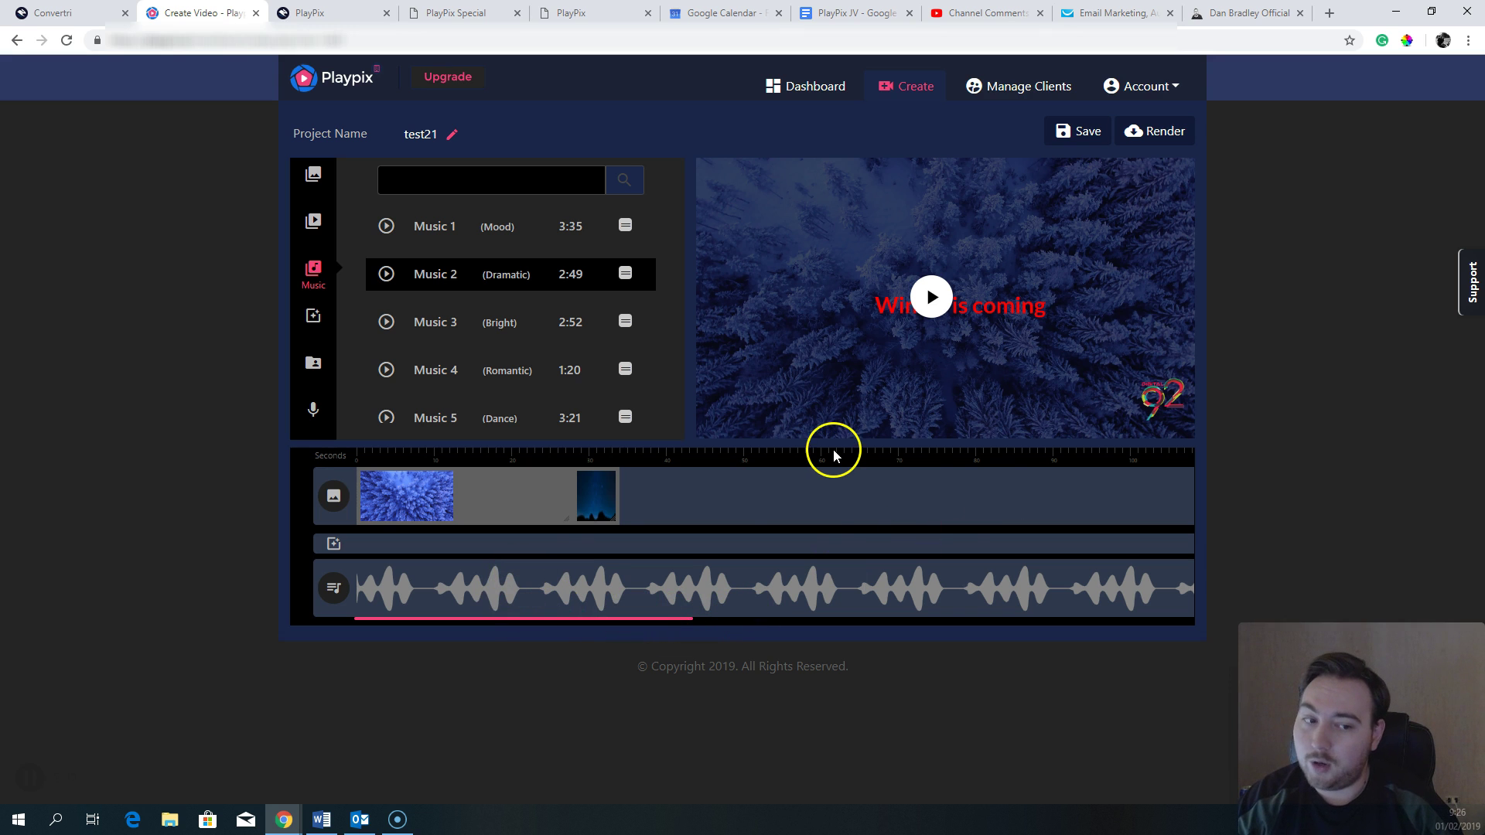
left_click(455, 362)
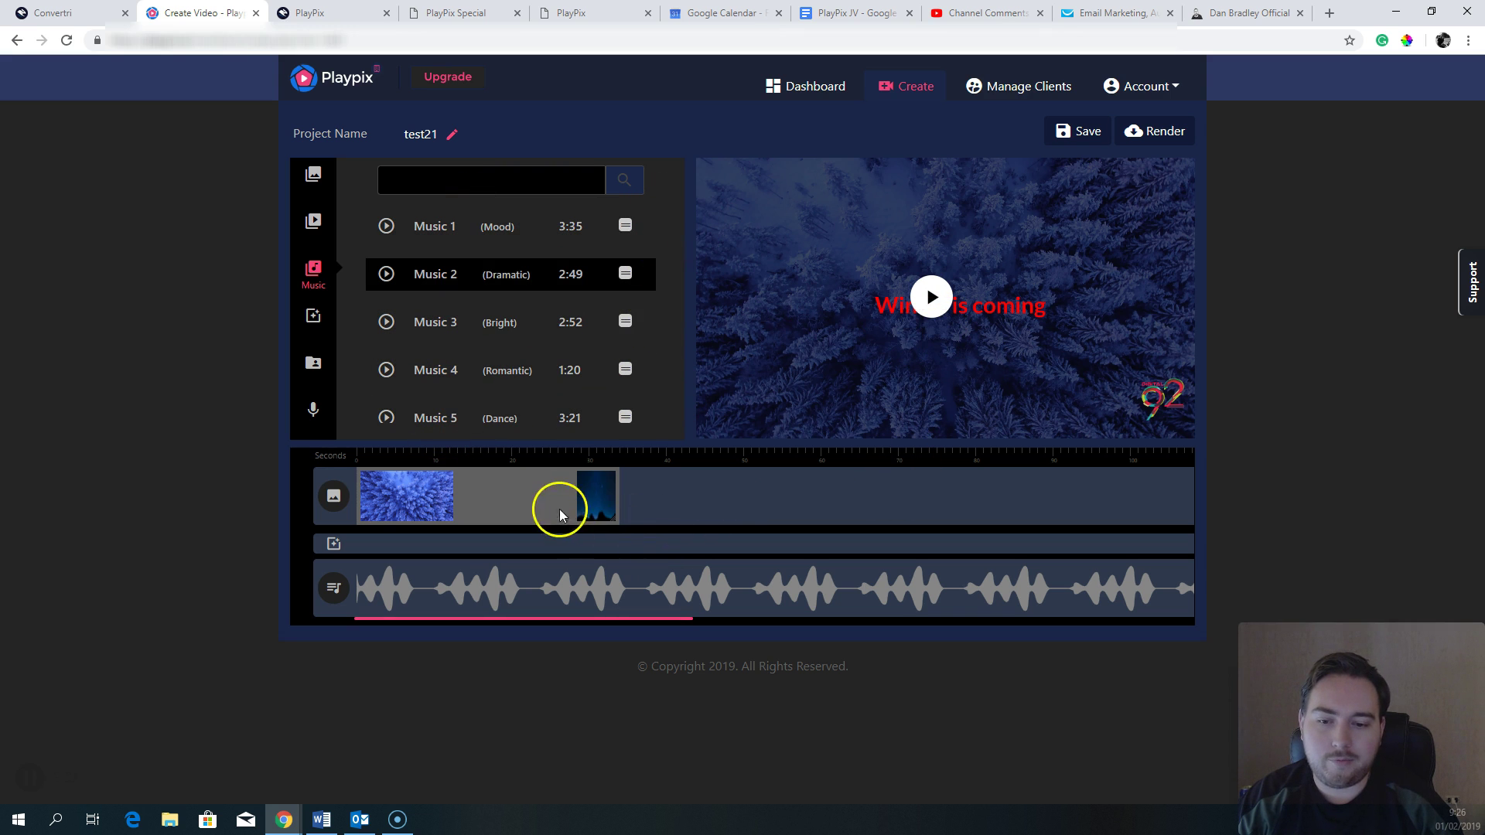
Step: Open the transition effects and try out the Crossfade effect
left_click(314, 314)
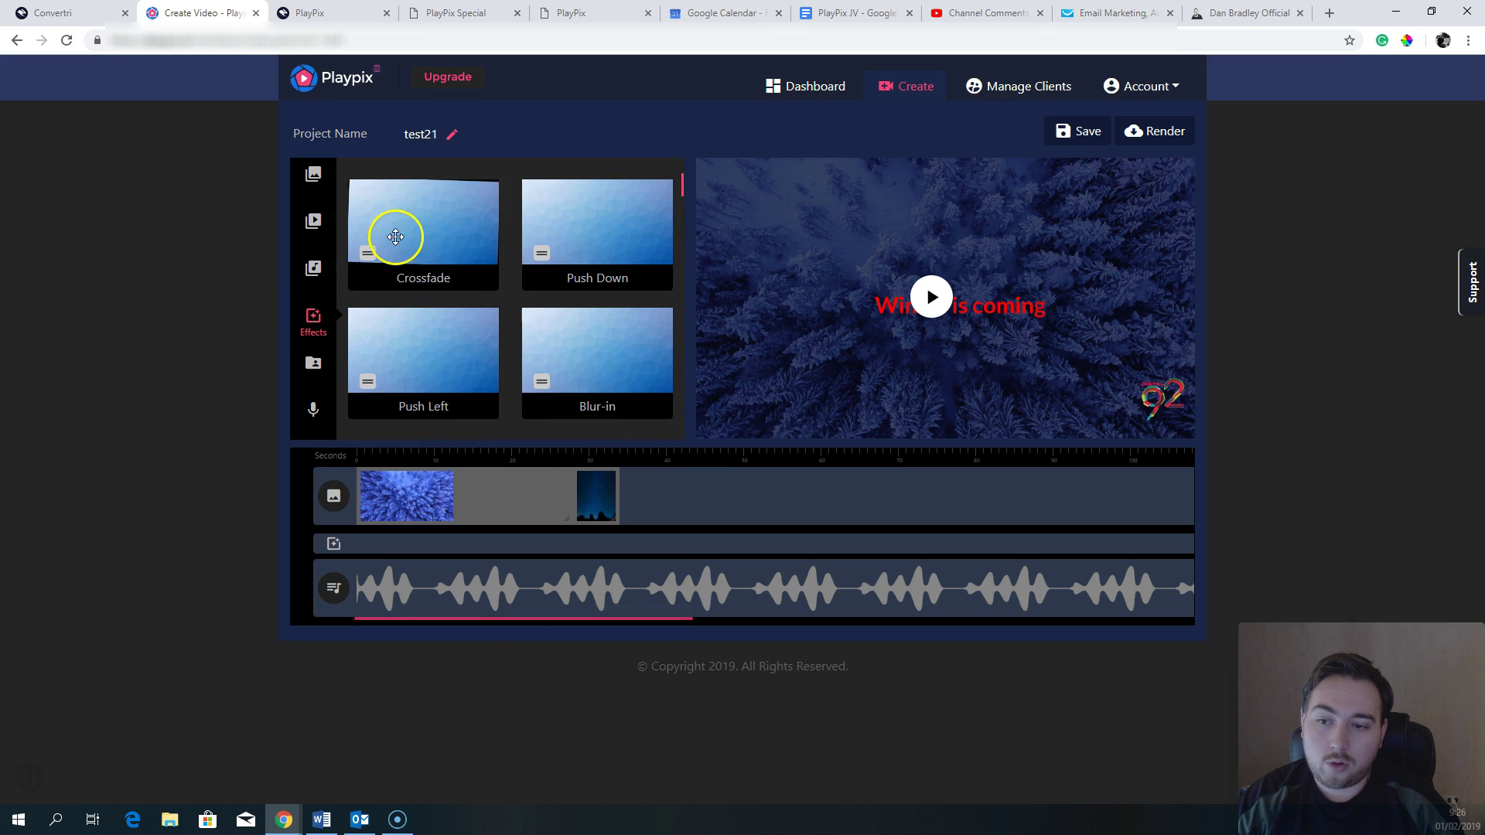
left_click_drag(366, 255, 355, 224)
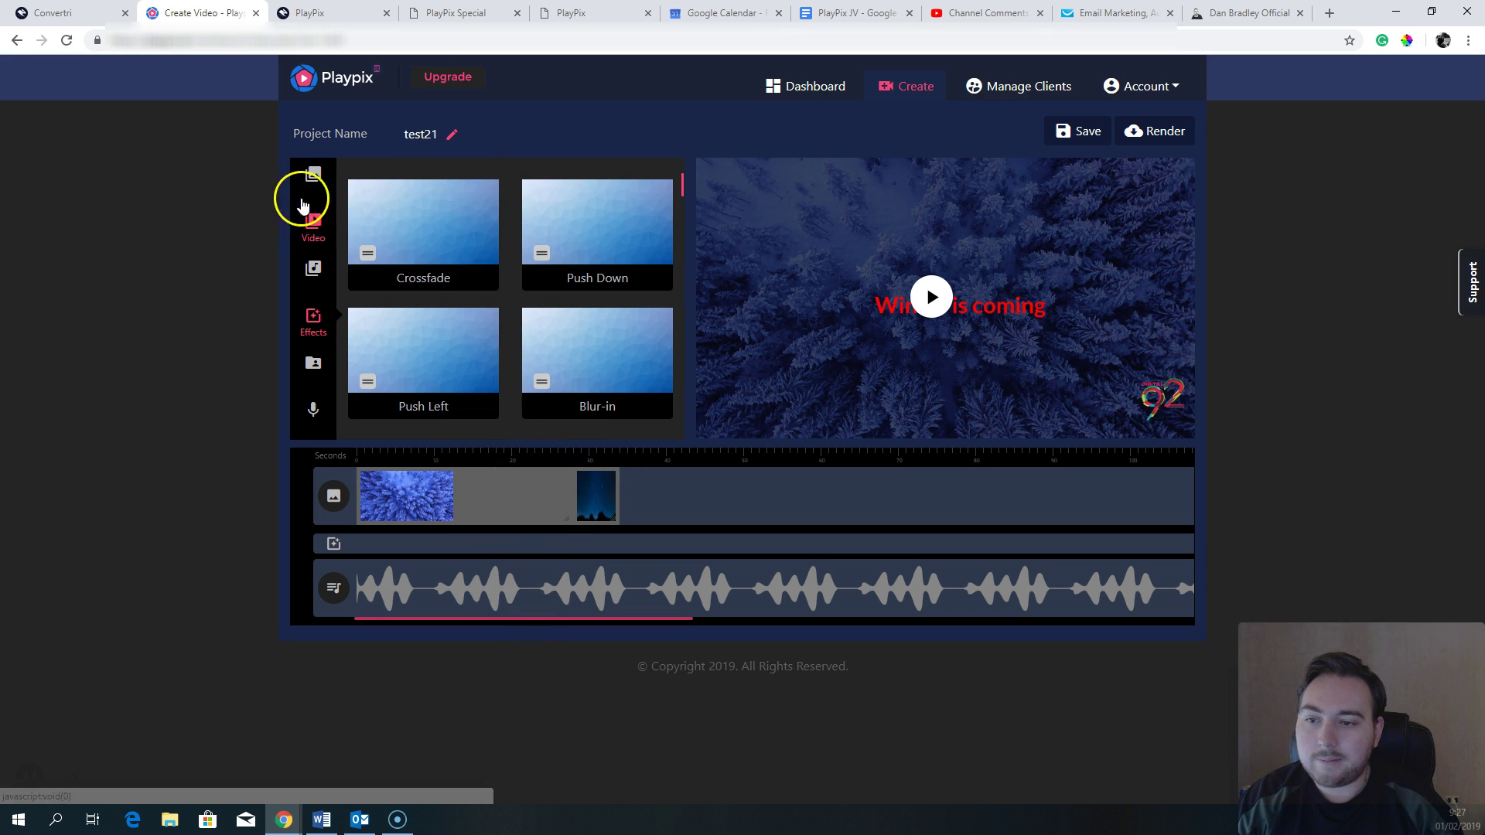
Step: Add the sunlit autumn forest path stock image to the media track and arrange it after the night-sky clip
left_click(313, 174)
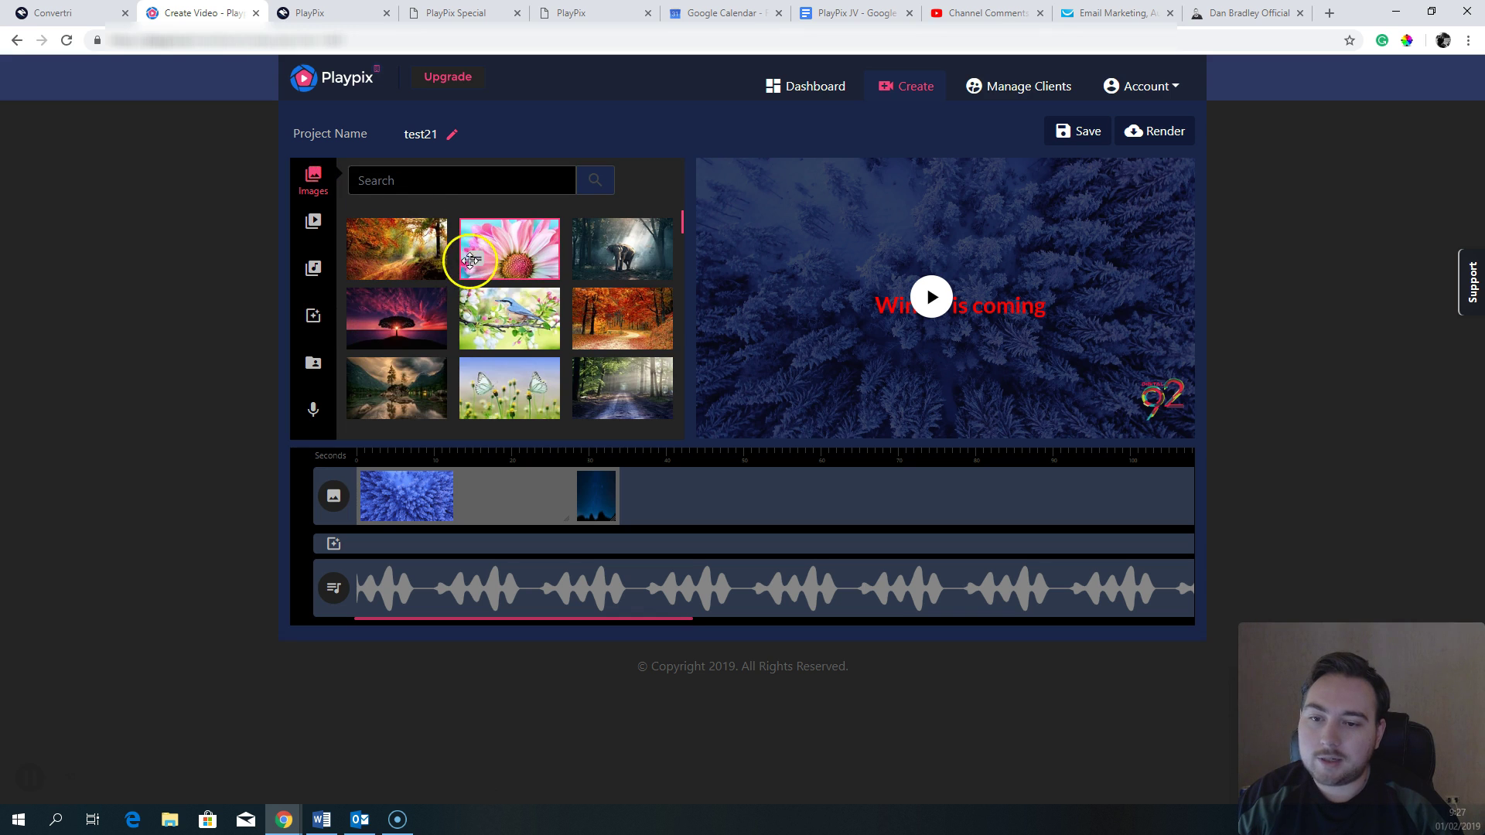
left_click_drag(363, 258, 553, 489)
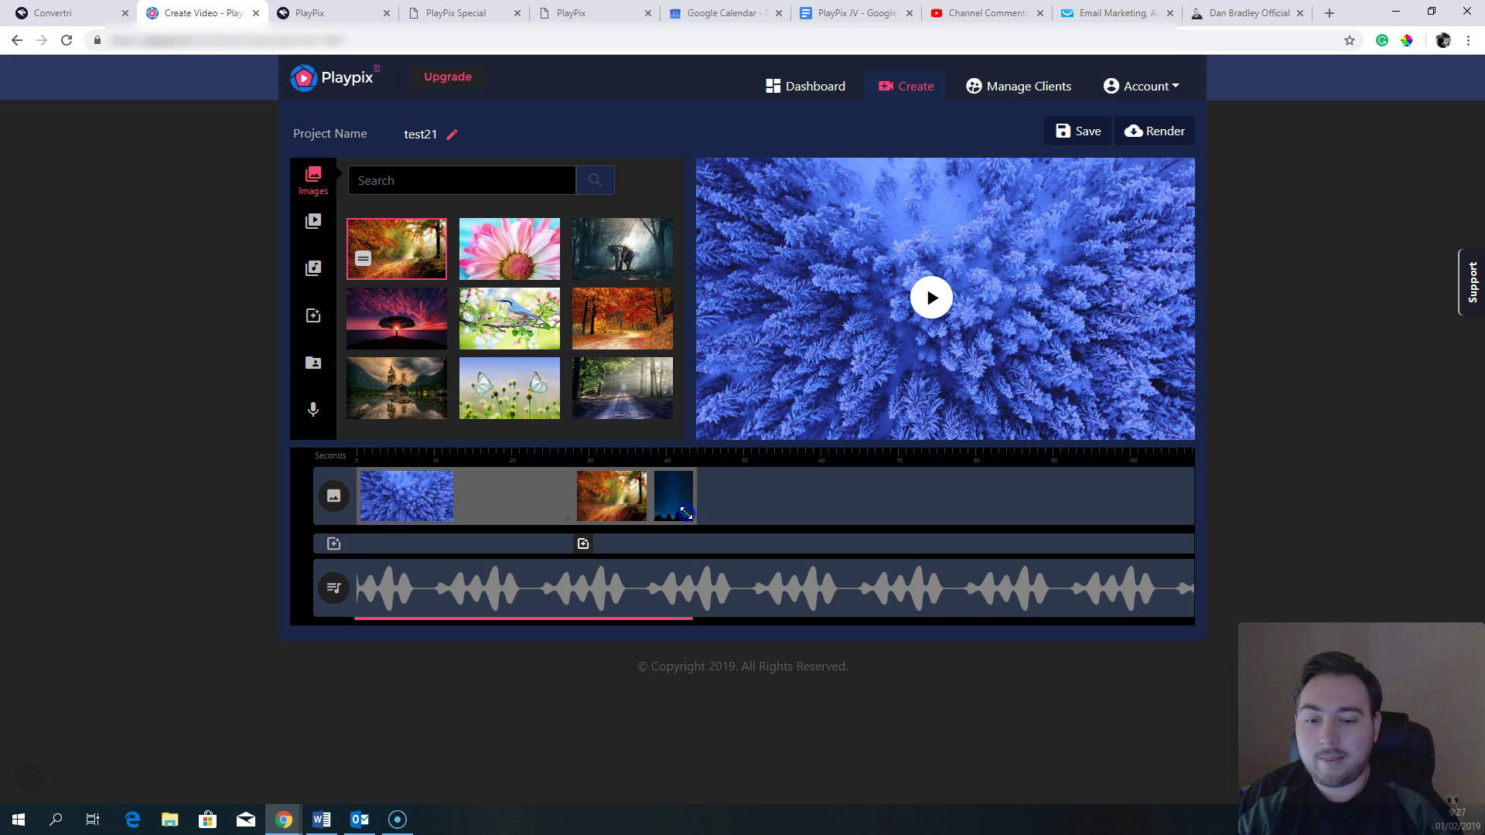
left_click_drag(669, 494, 596, 491)
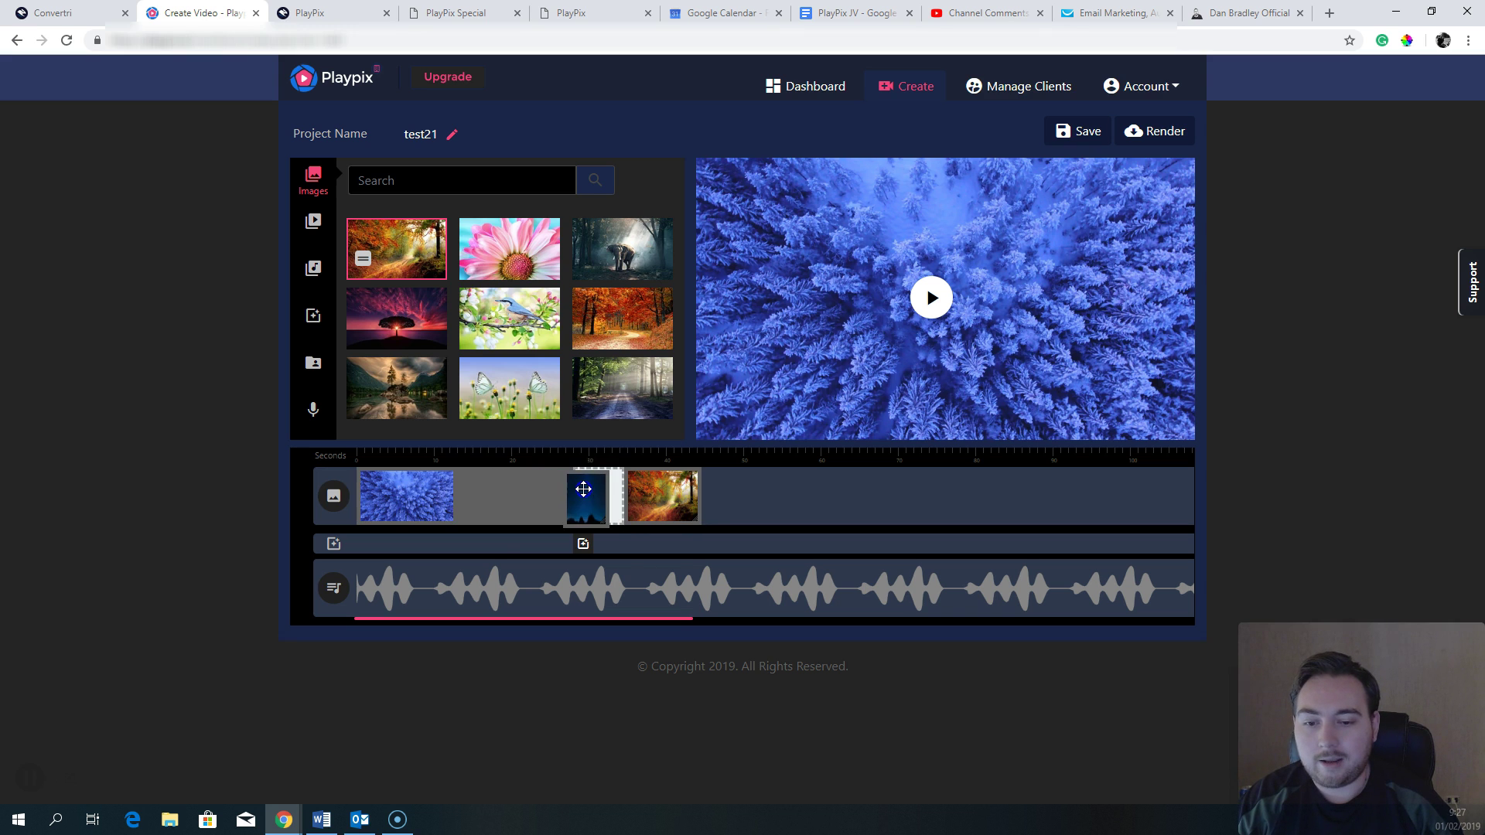
left_click_drag(613, 493, 706, 501)
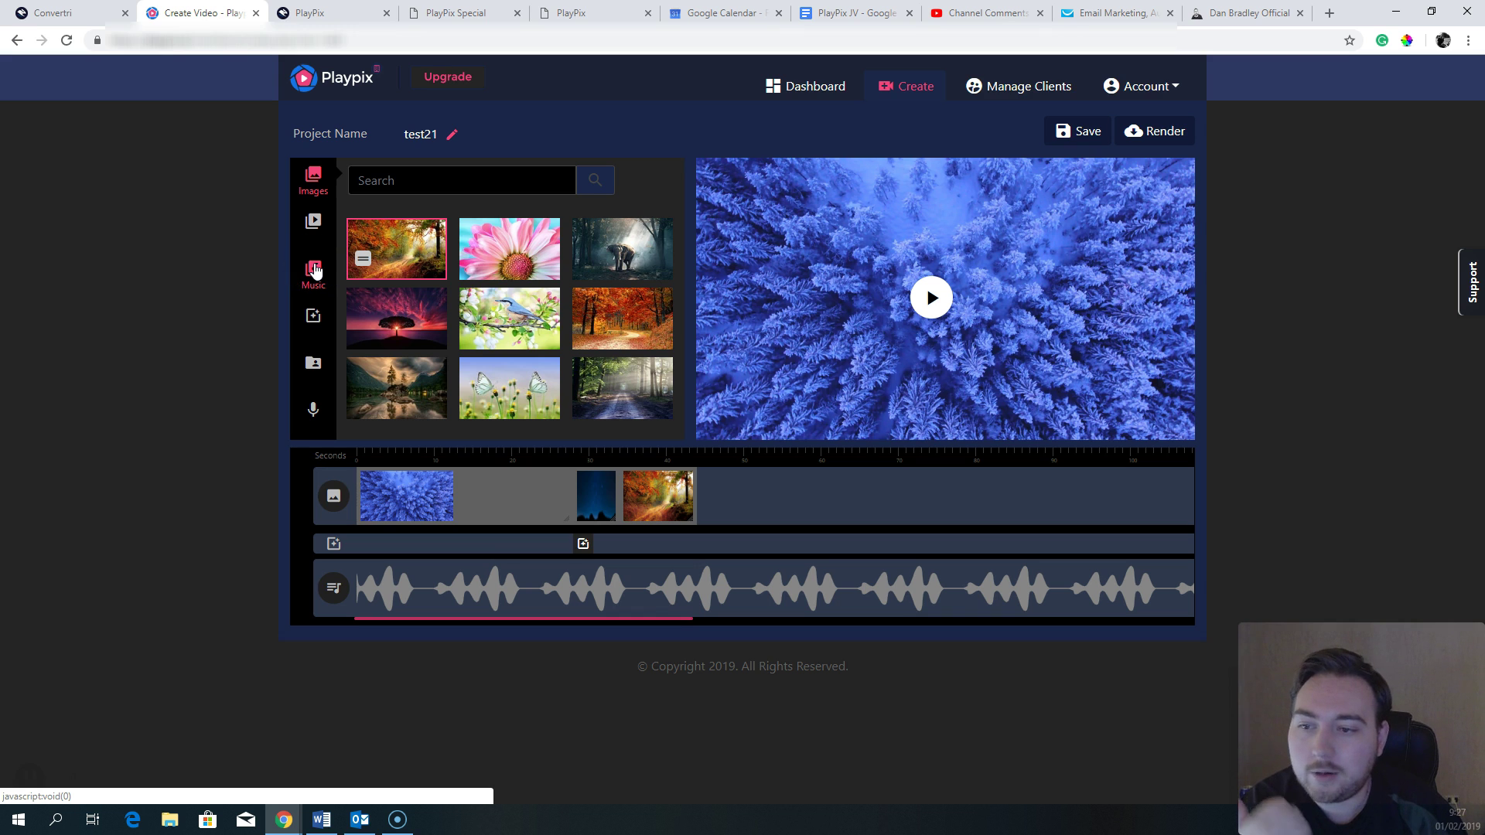
left_click(296, 227)
left_click(351, 379)
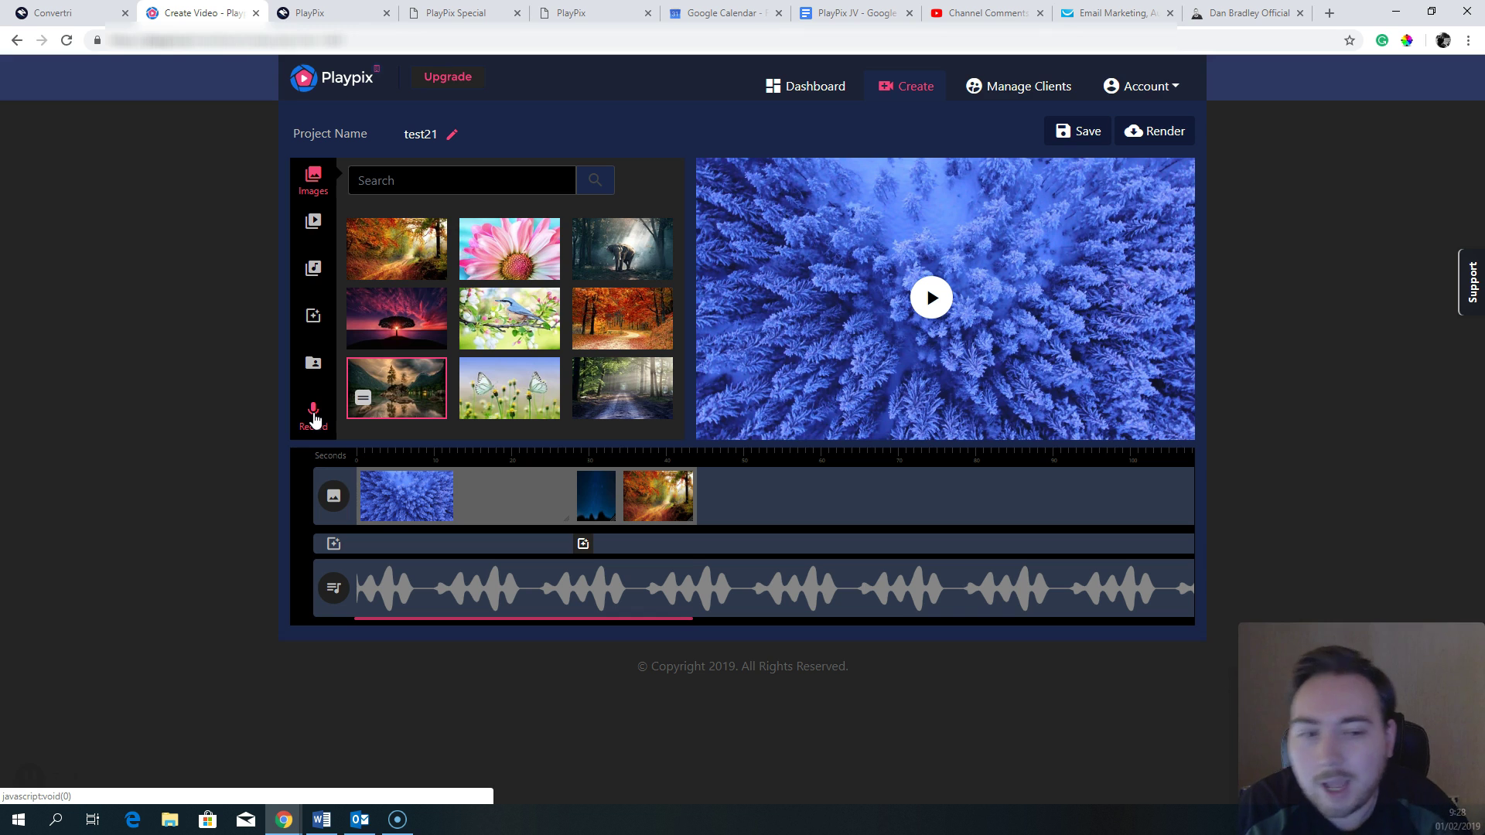
Step: Insert the stock image of the lone tree under a purple-red sky between the night-sky clip and the autumn image
left_click_drag(654, 323, 677, 233)
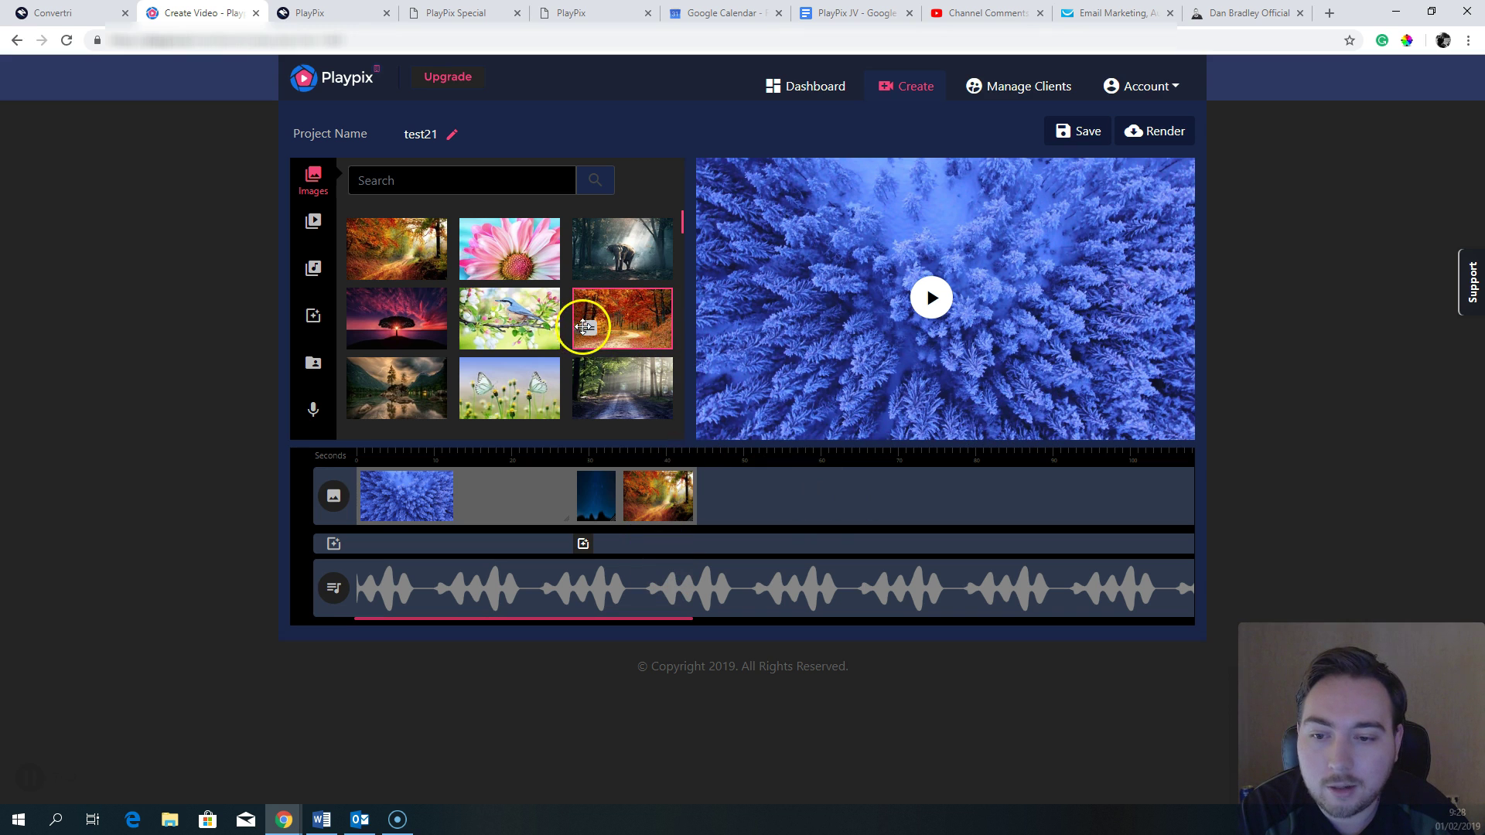
left_click_drag(414, 335, 802, 488)
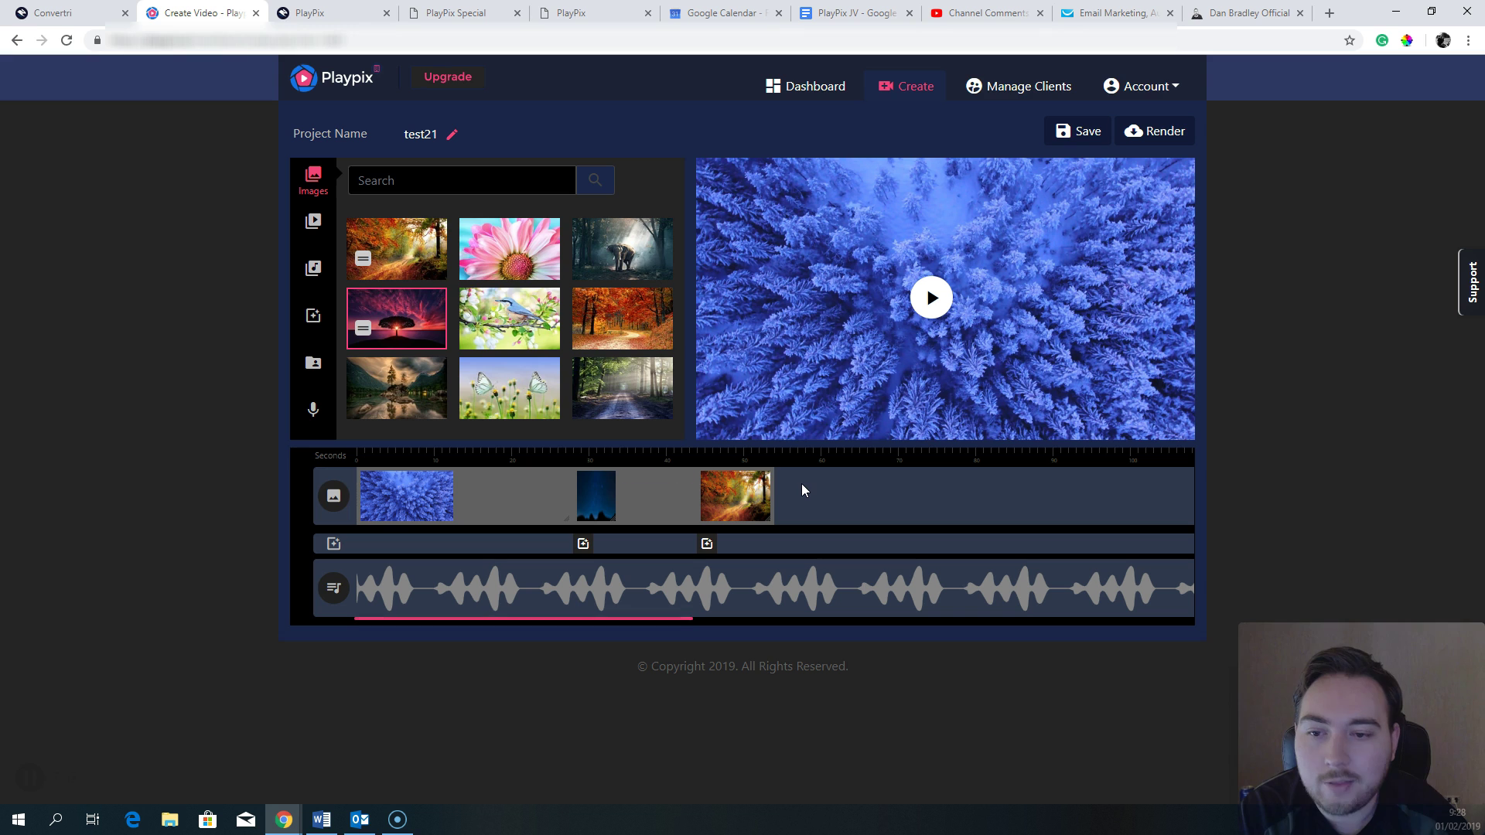
left_click(314, 223)
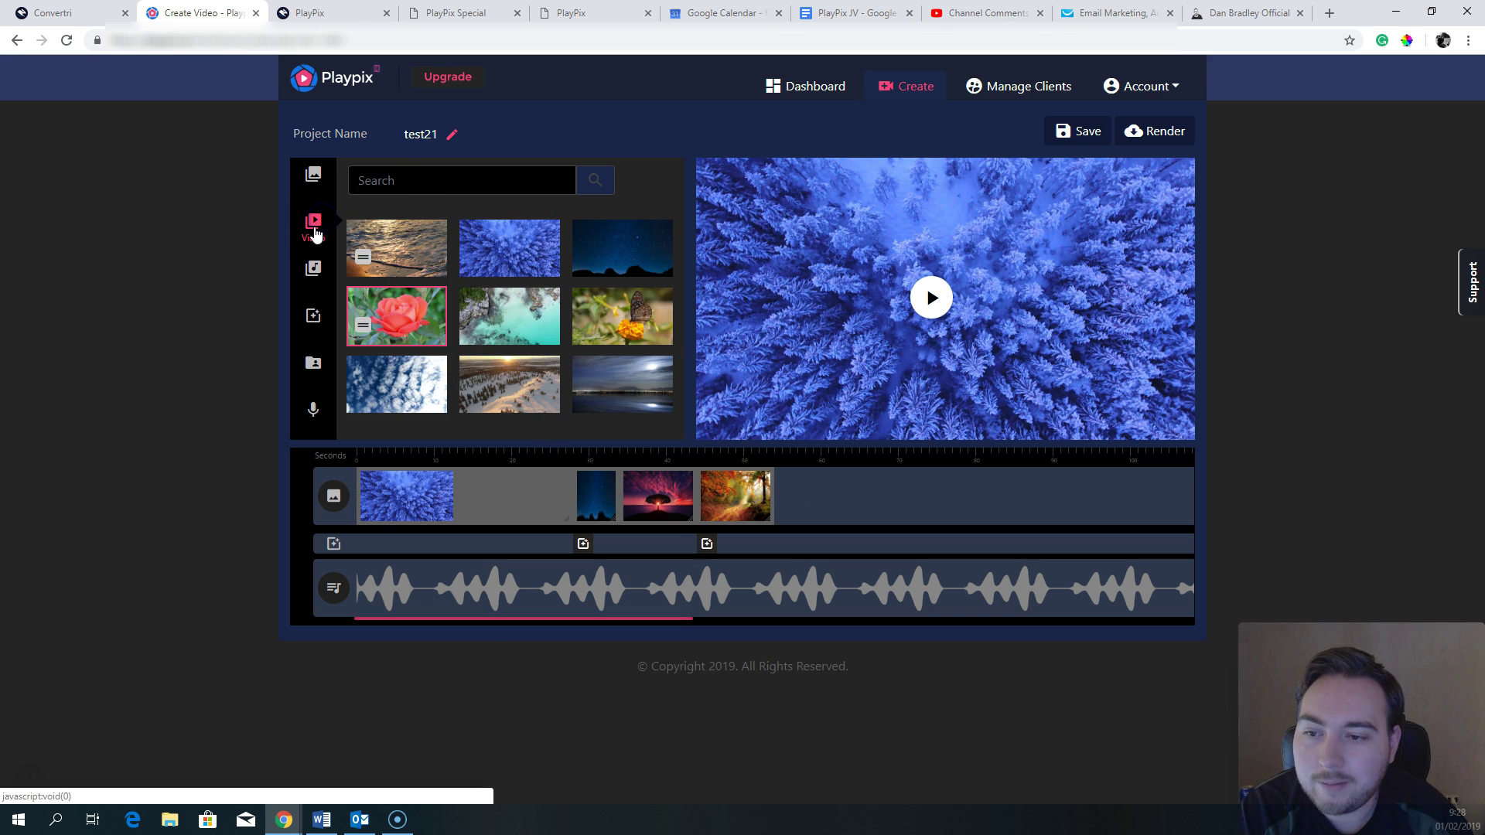
left_click(316, 318)
left_click(313, 362)
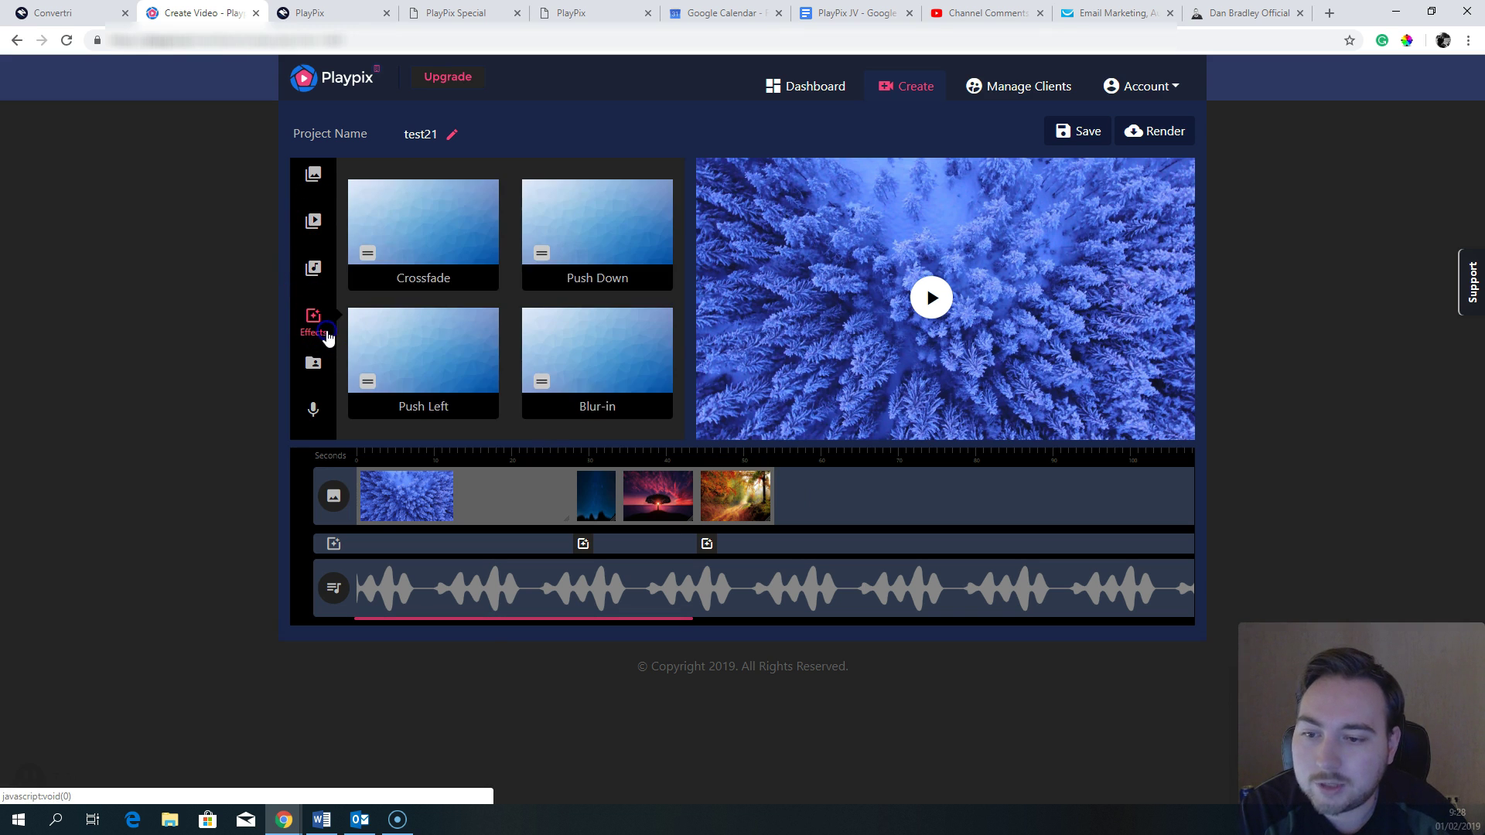
left_click(315, 331)
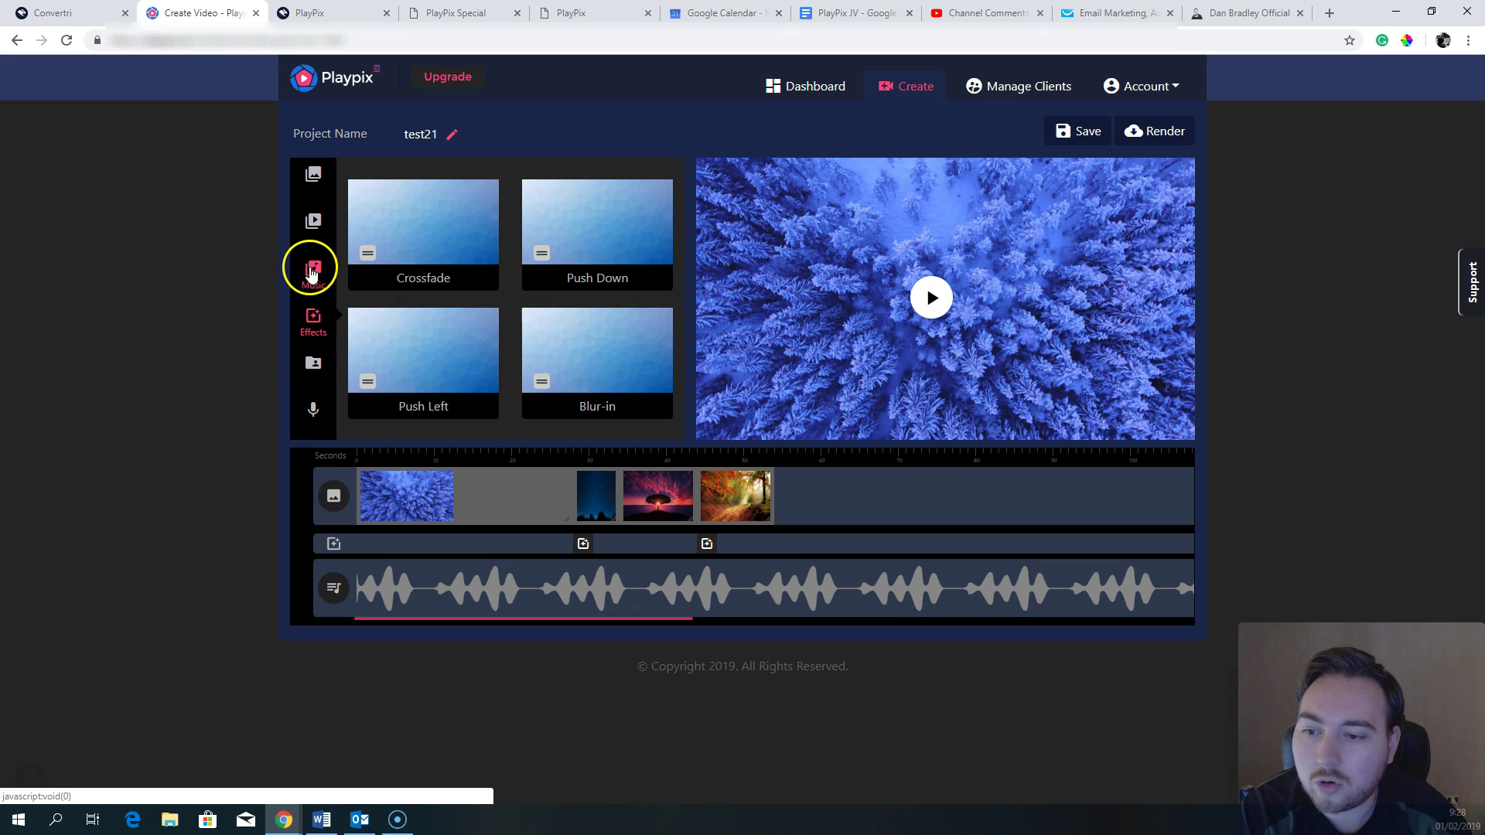
left_click(311, 271)
left_click(311, 313)
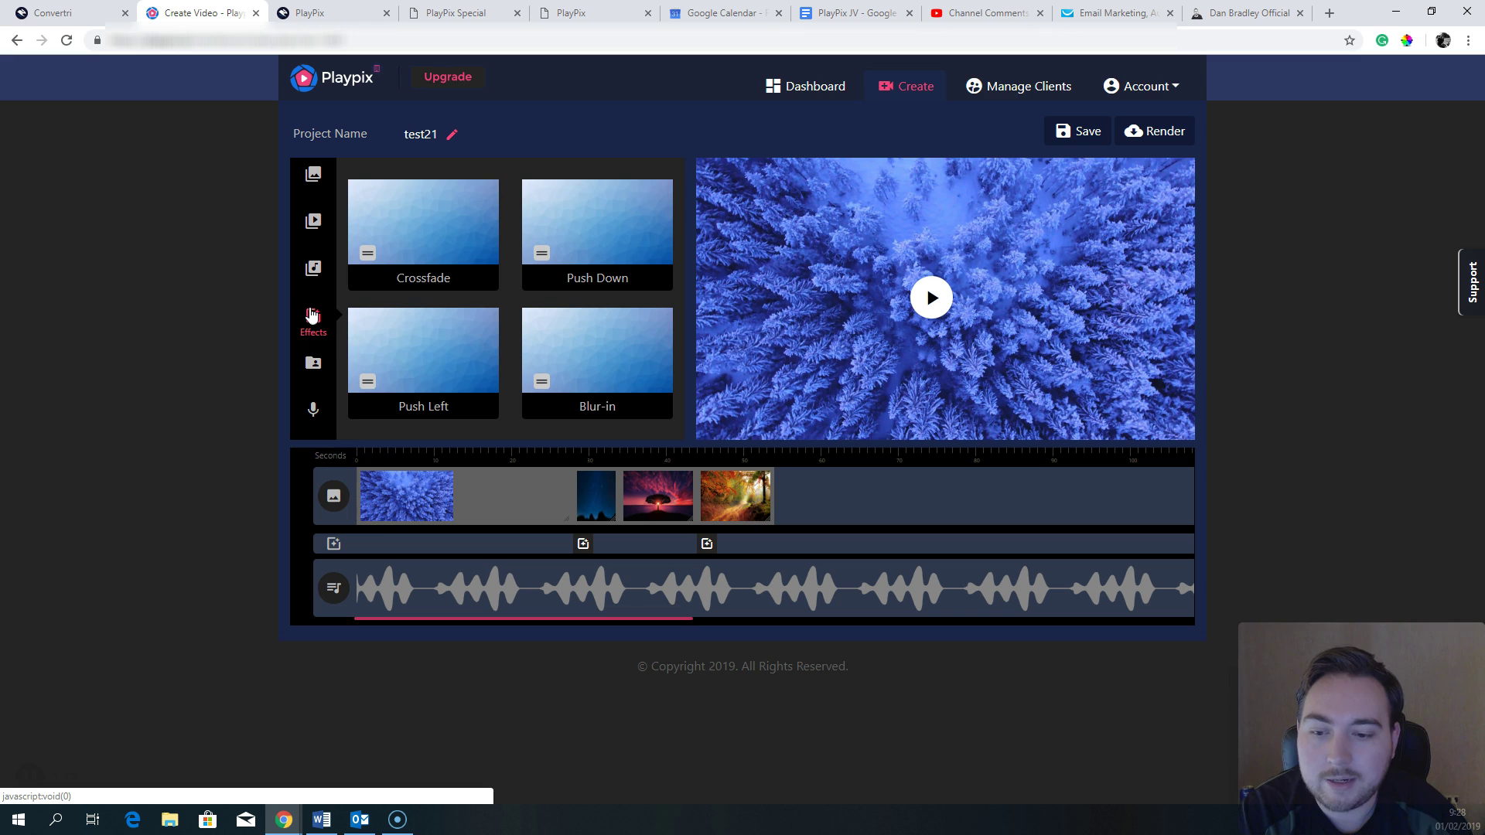
left_click(402, 504)
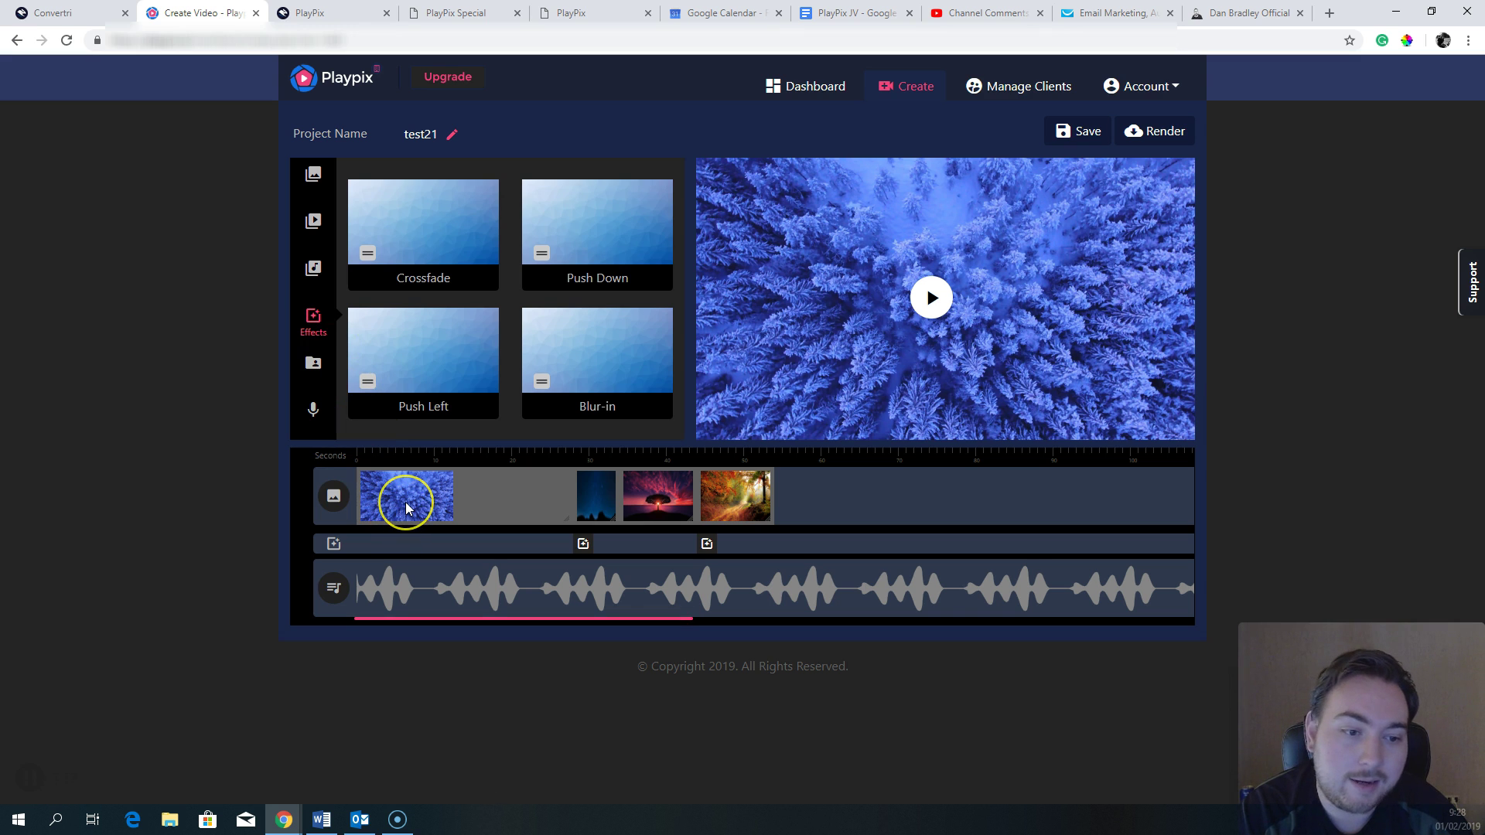
left_click(402, 490)
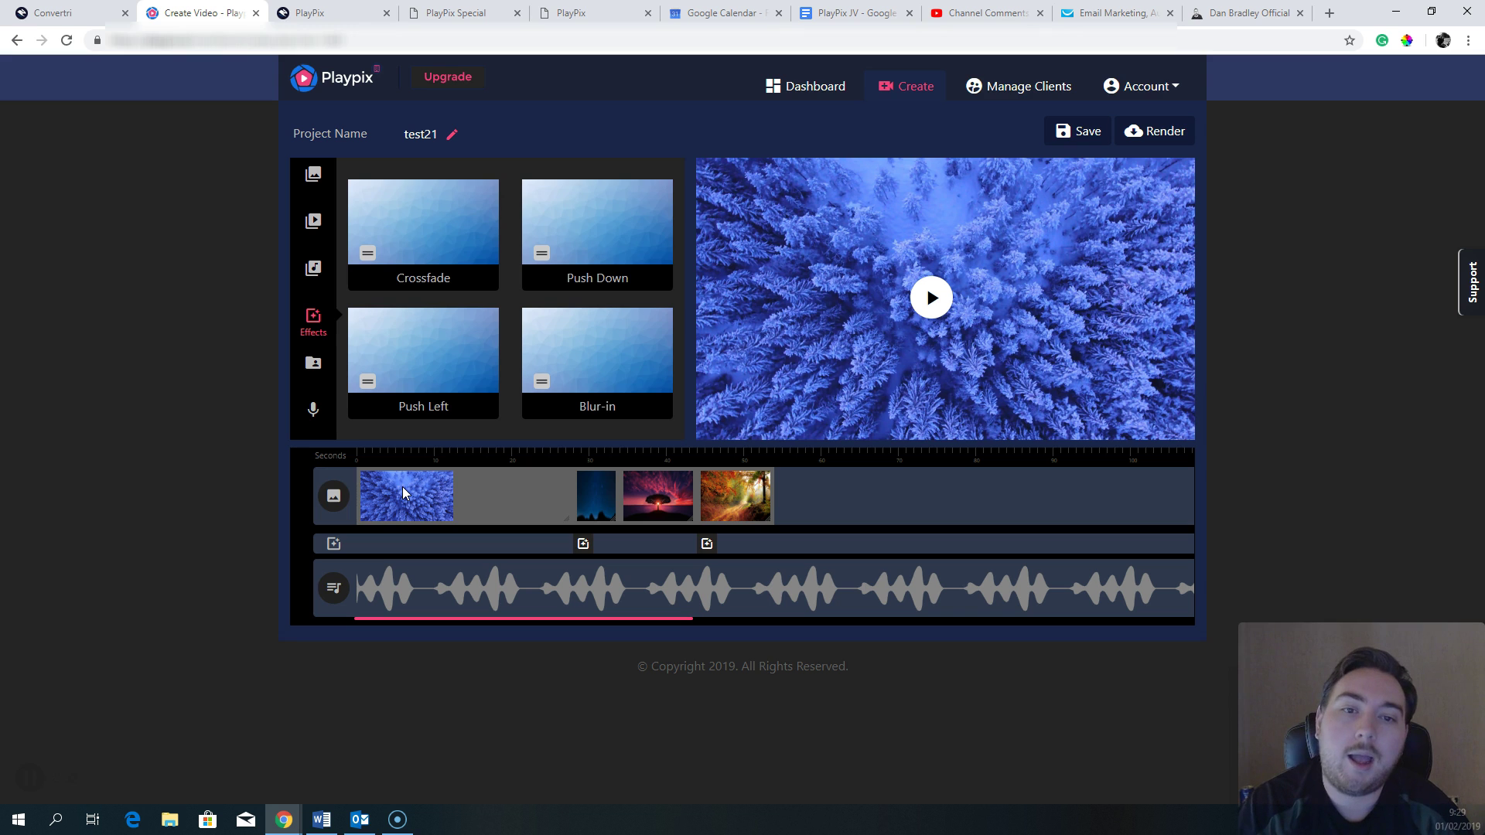
left_click(846, 381)
left_click(689, 497)
left_click(614, 434)
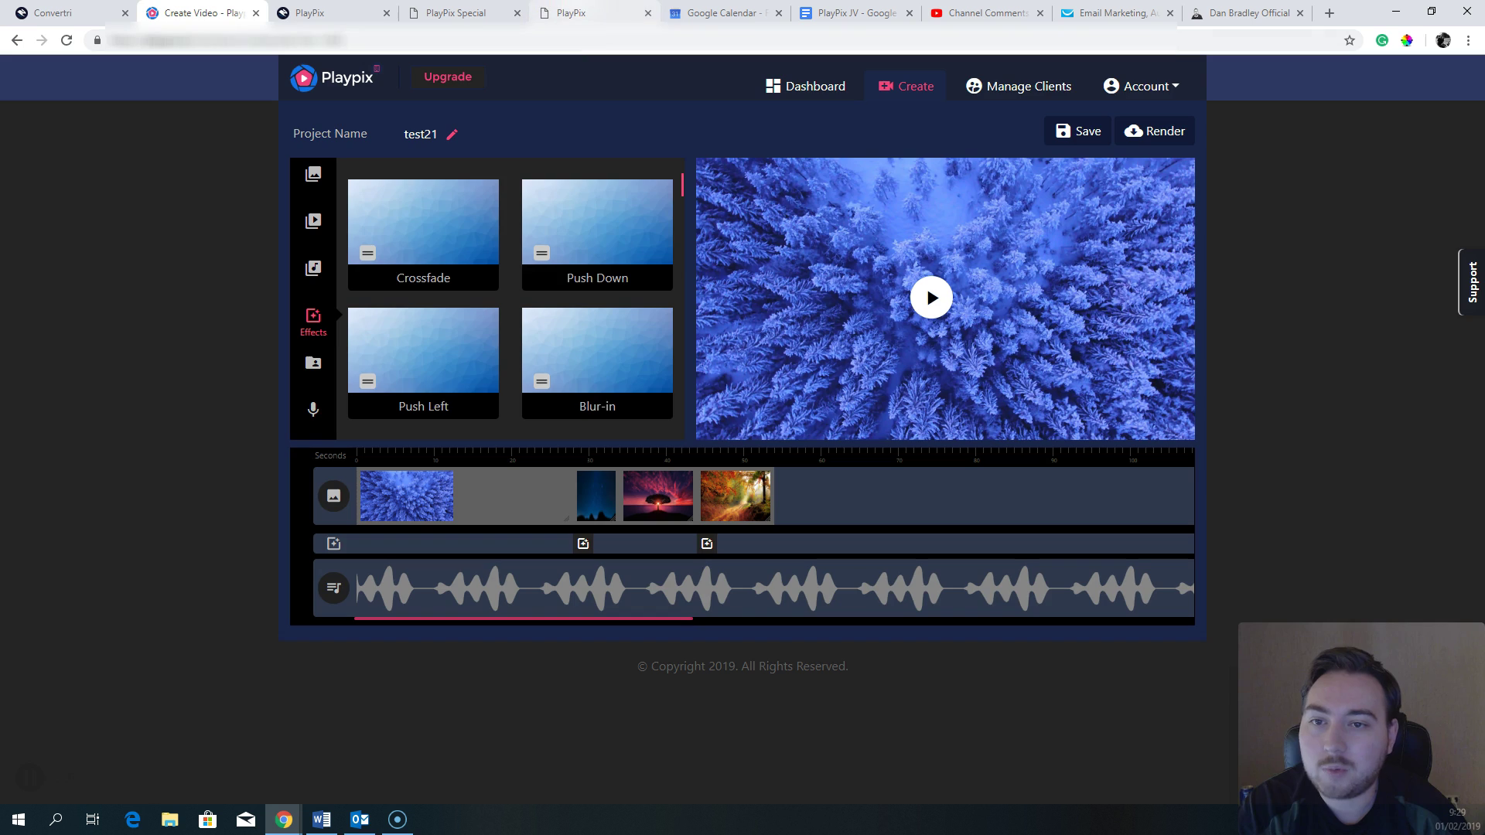
Step: Switch to the open PlayPix sales funnel page and examine the PlayPix Commercial frontend offer
left_click(576, 13)
left_click(1013, 205)
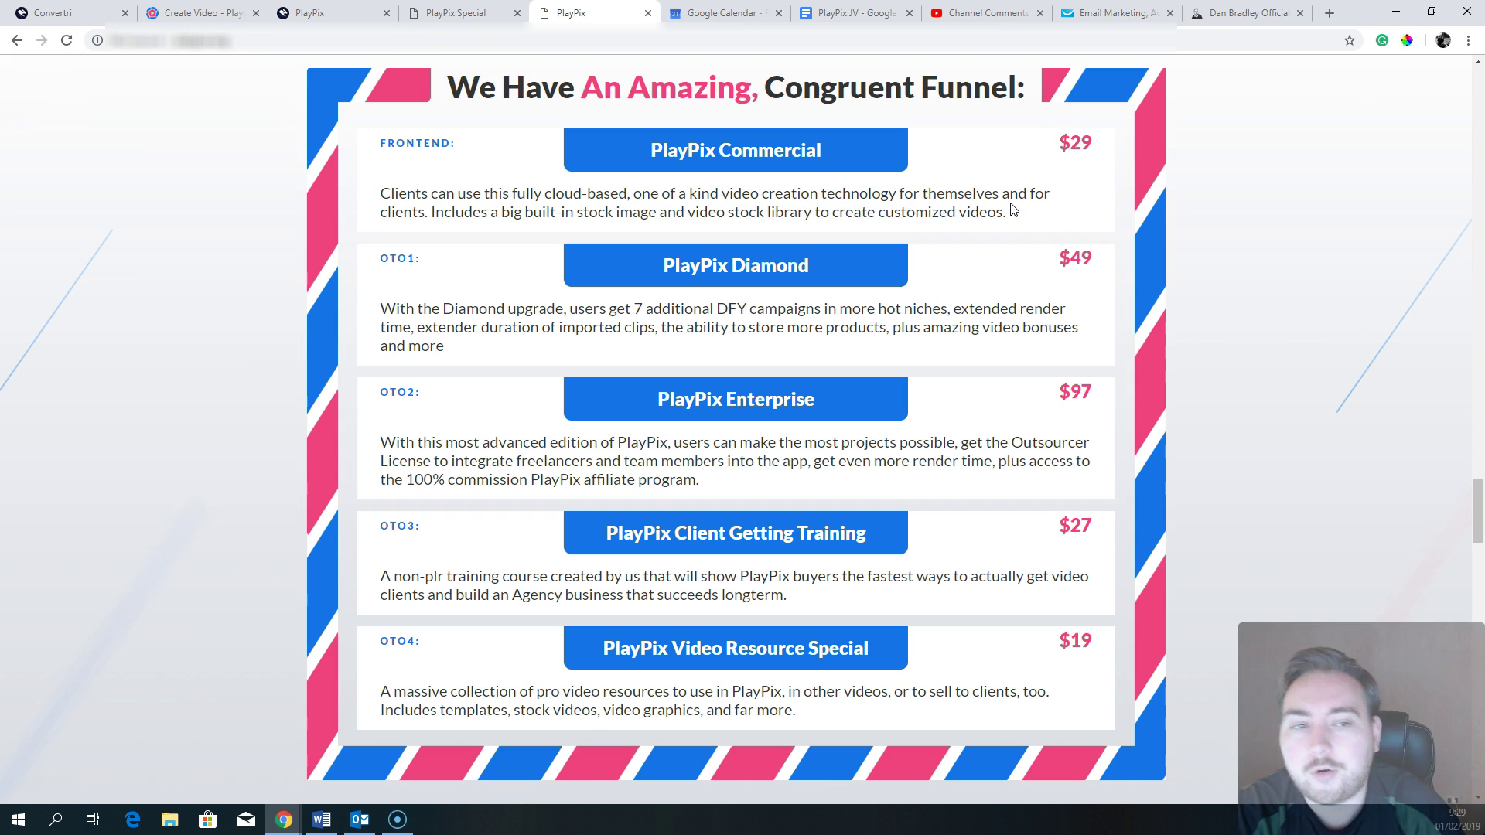
left_click_drag(1054, 197, 454, 147)
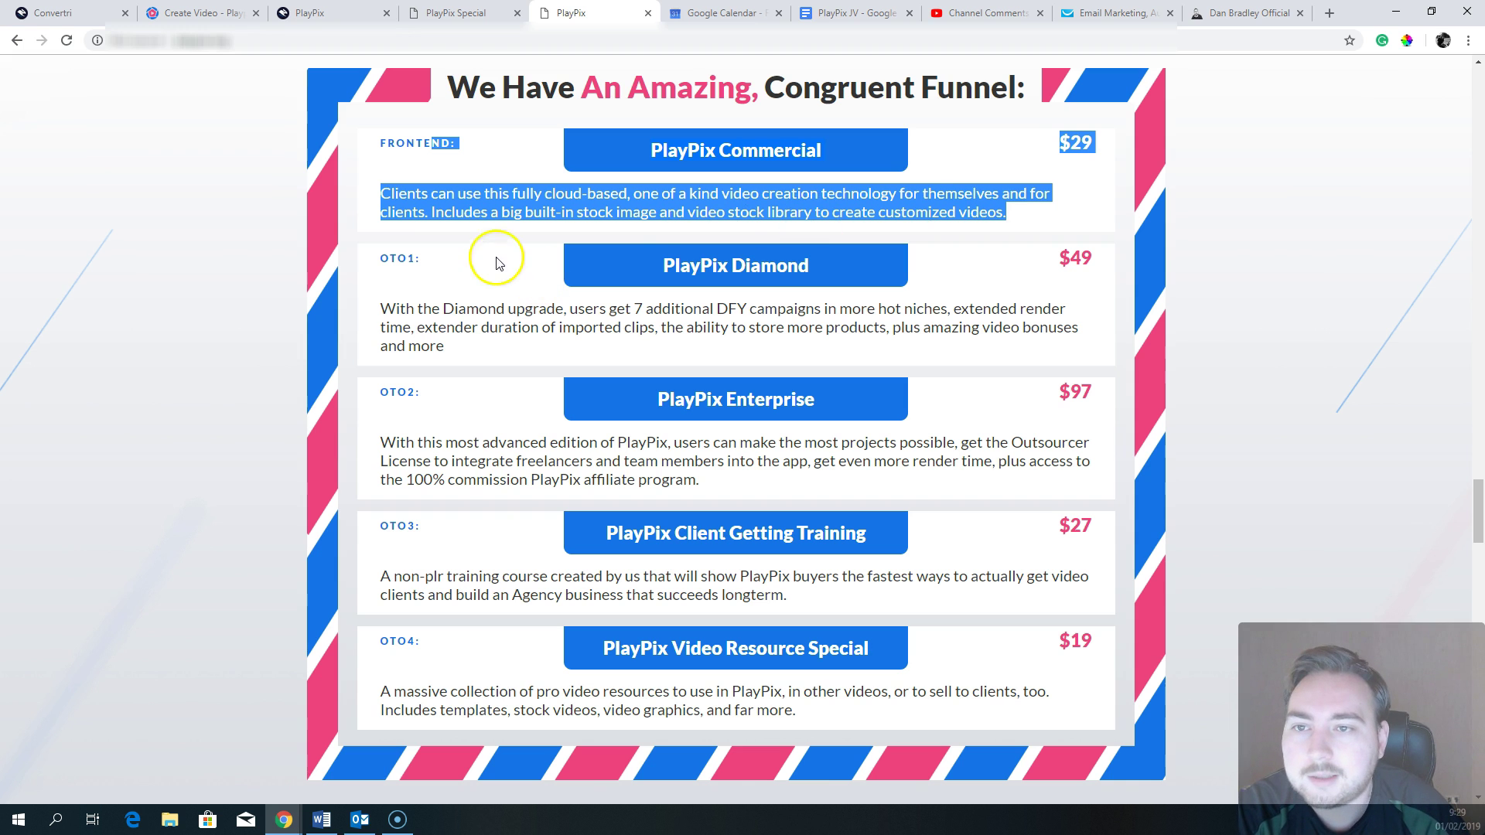
Step: Clear the text selection and switch to the PlayPix bonus page to examine its exclusive bonuses section
left_click(493, 218)
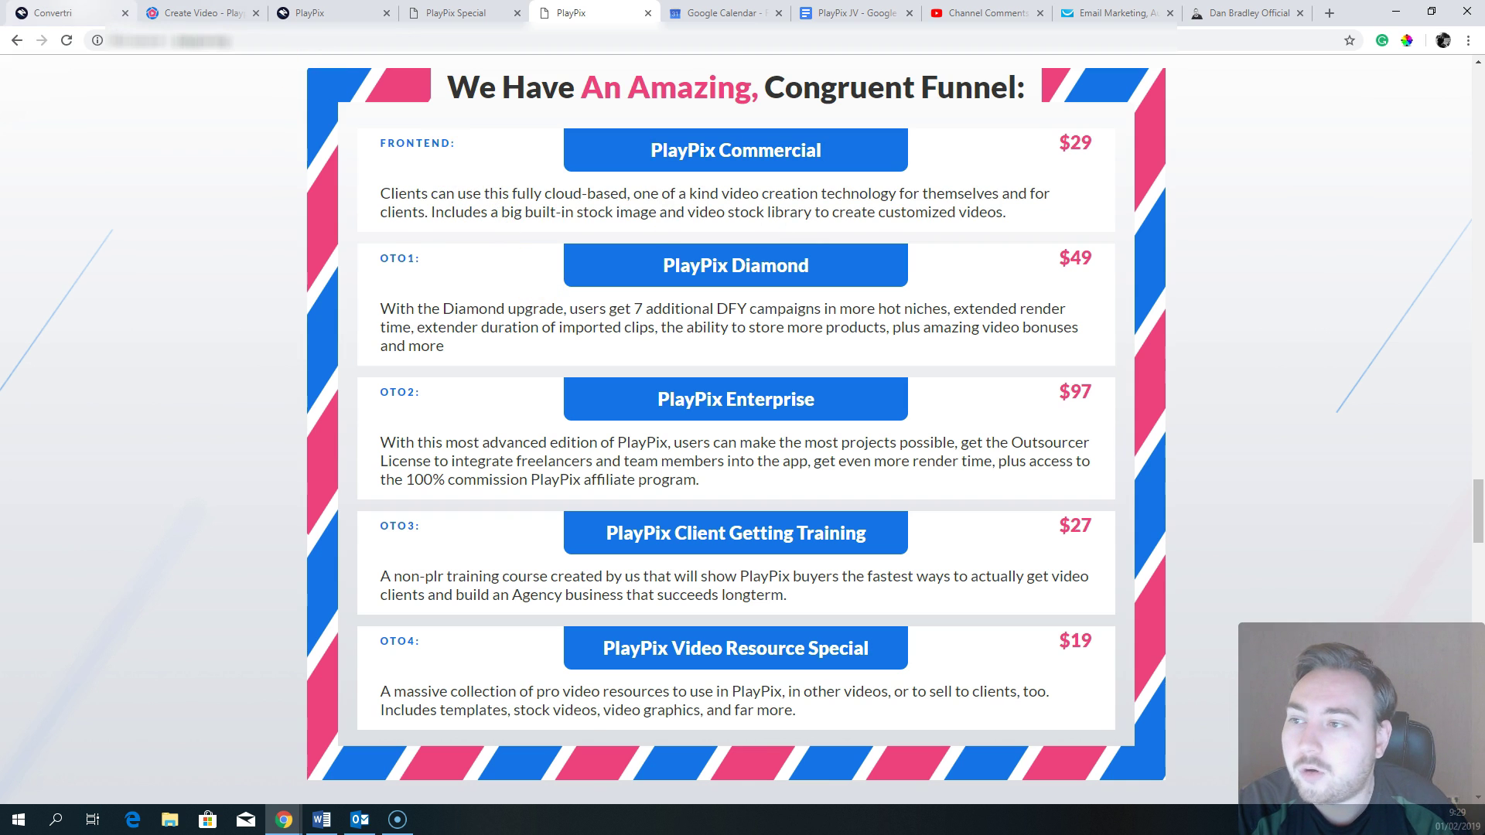
left_click(310, 13)
left_click_drag(1480, 375, 1475, 441)
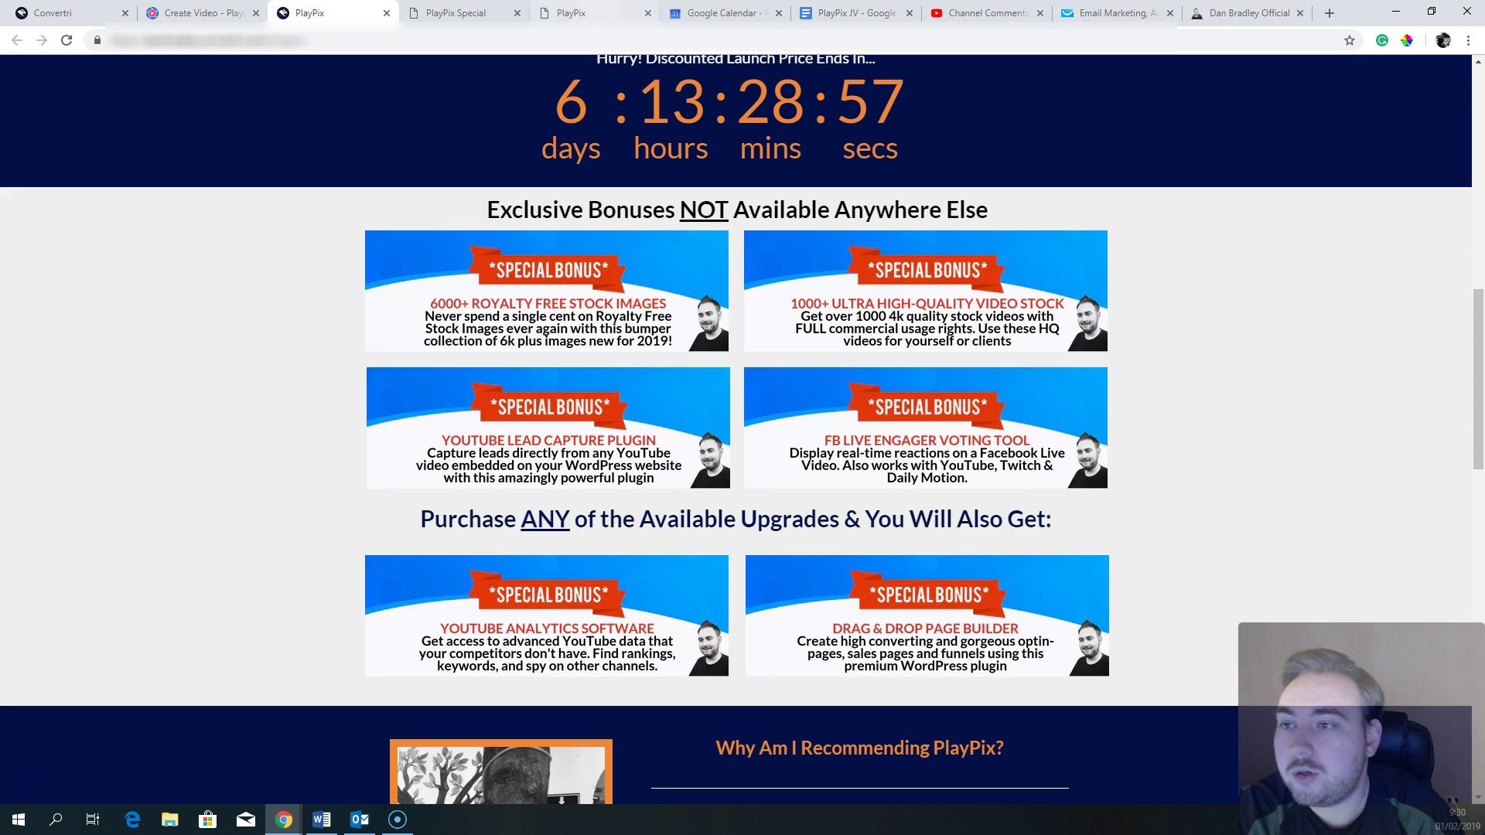
Step: Return to the test21 project and look at the uploaded image files and the stock video library
key("ctrl+shift+Tab")
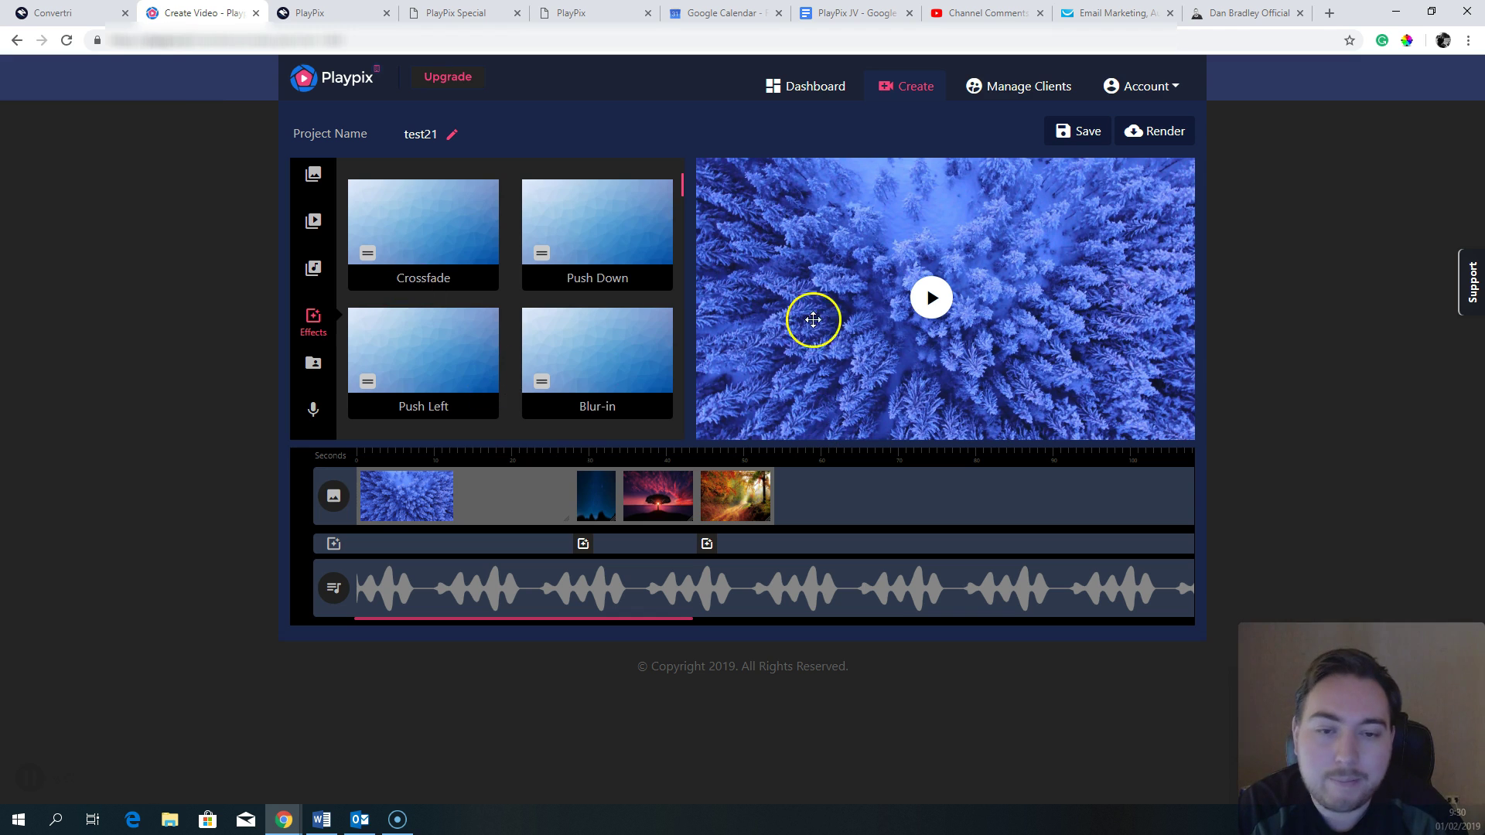
left_click(313, 365)
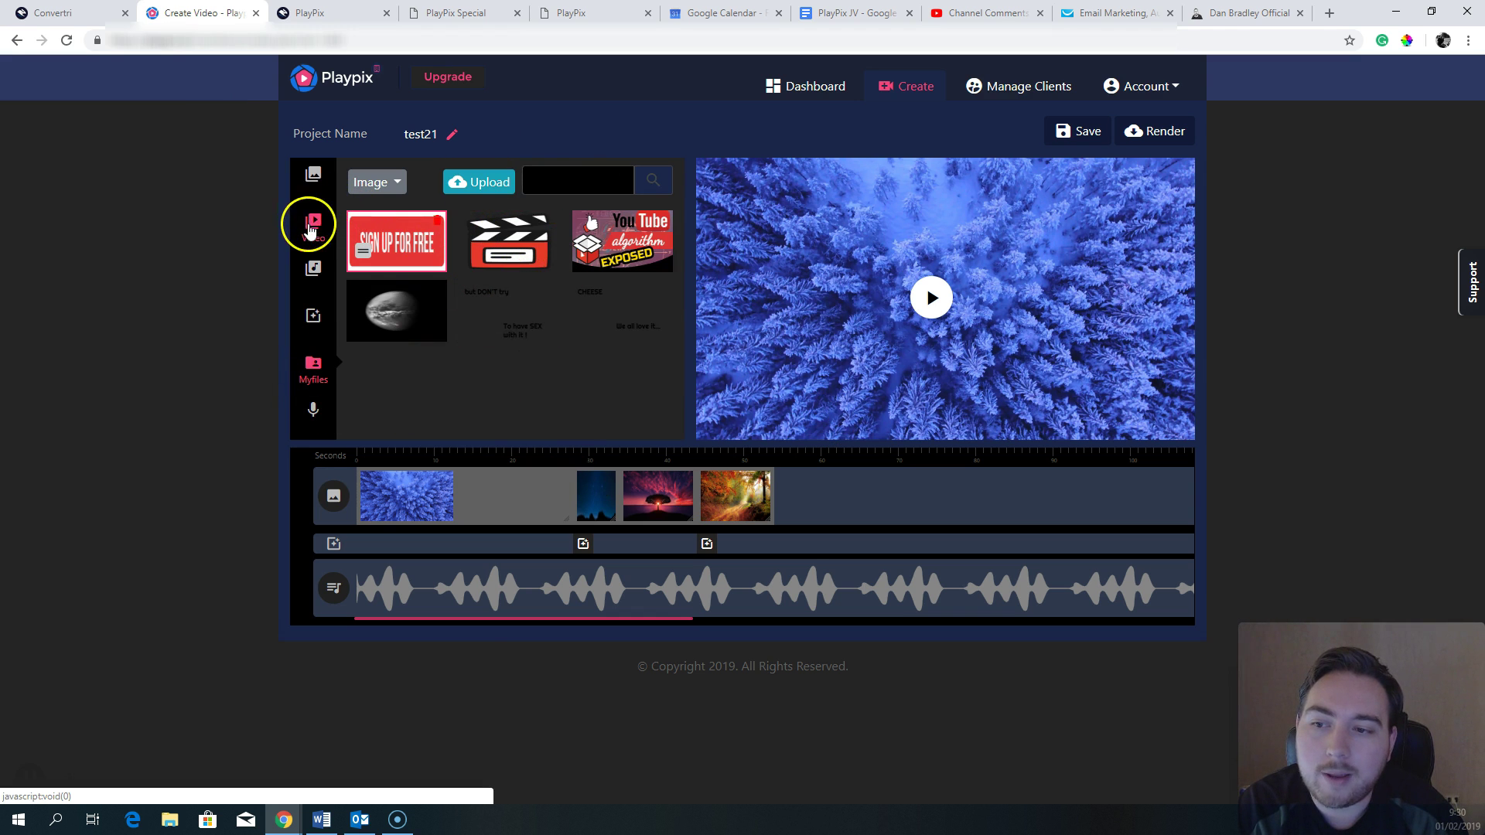
left_click(303, 234)
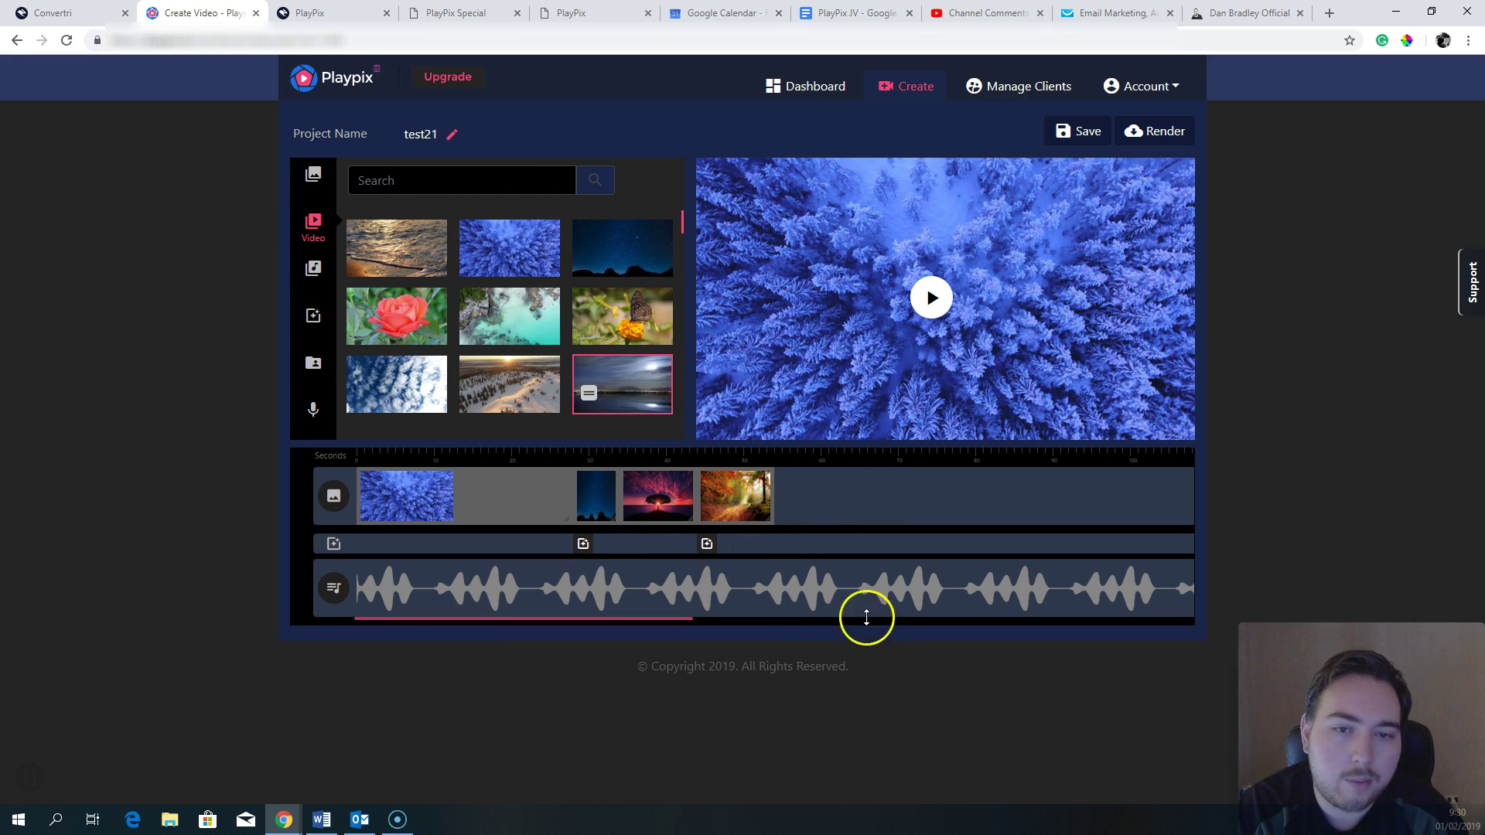
Step: Switch back to the PlayPix bonus page and review the exclusive bonuses and the extra bonuses for buying an upgrade
left_click(313, 12)
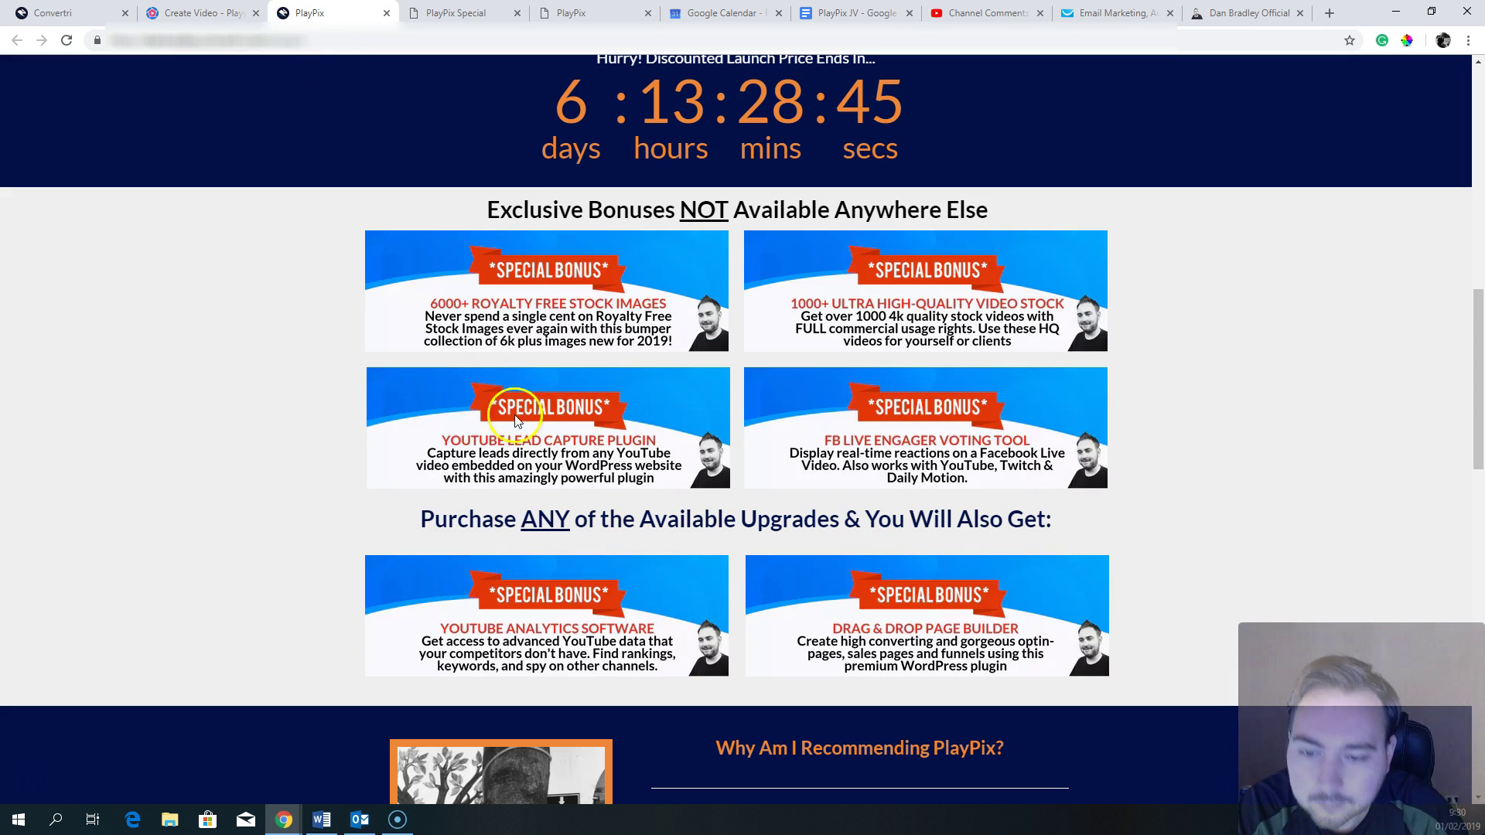
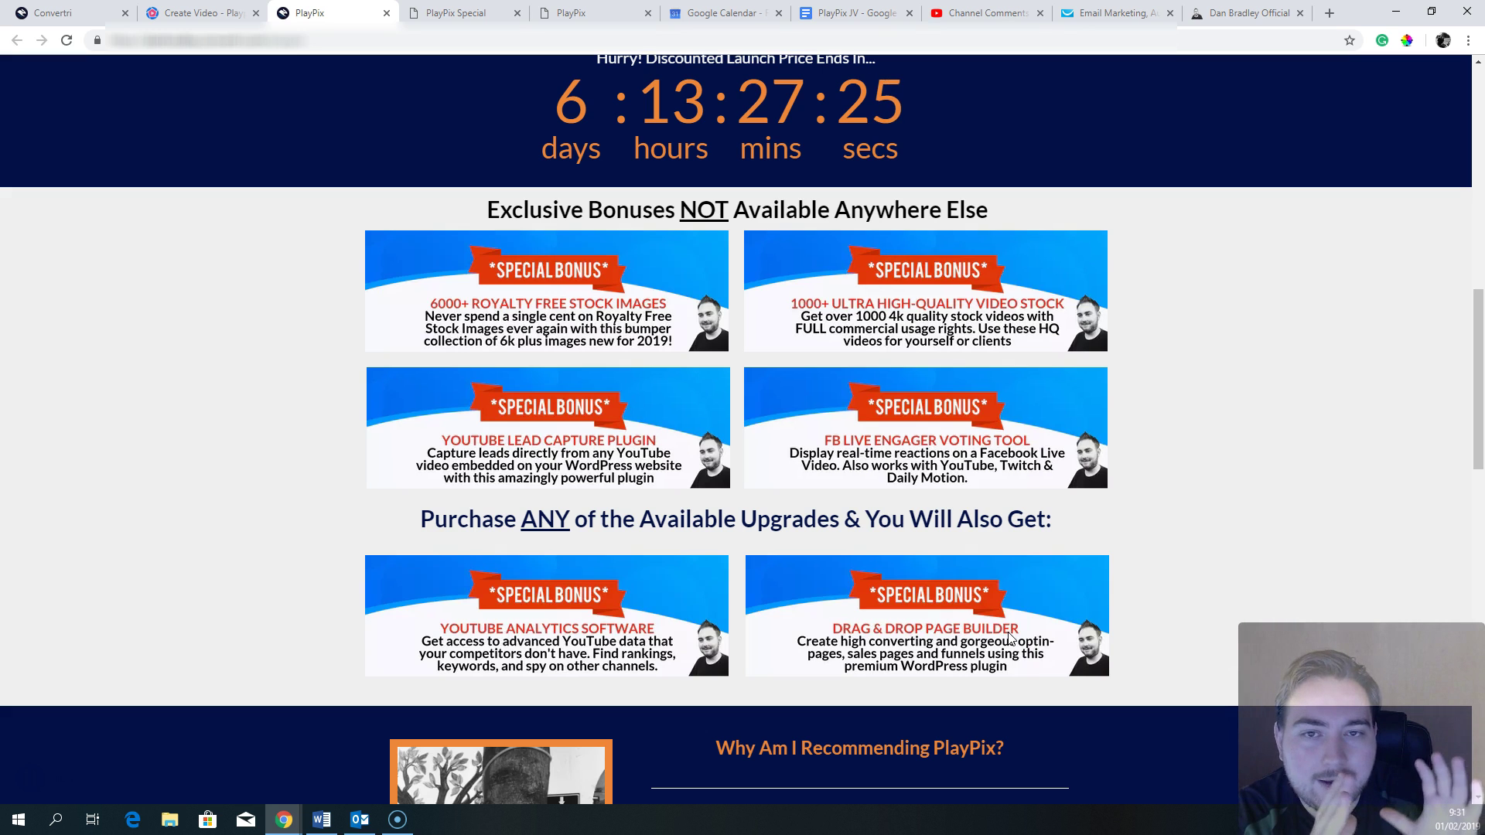
left_click_drag(1479, 383, 1479, 423)
left_click_drag(1479, 348, 1479, 158)
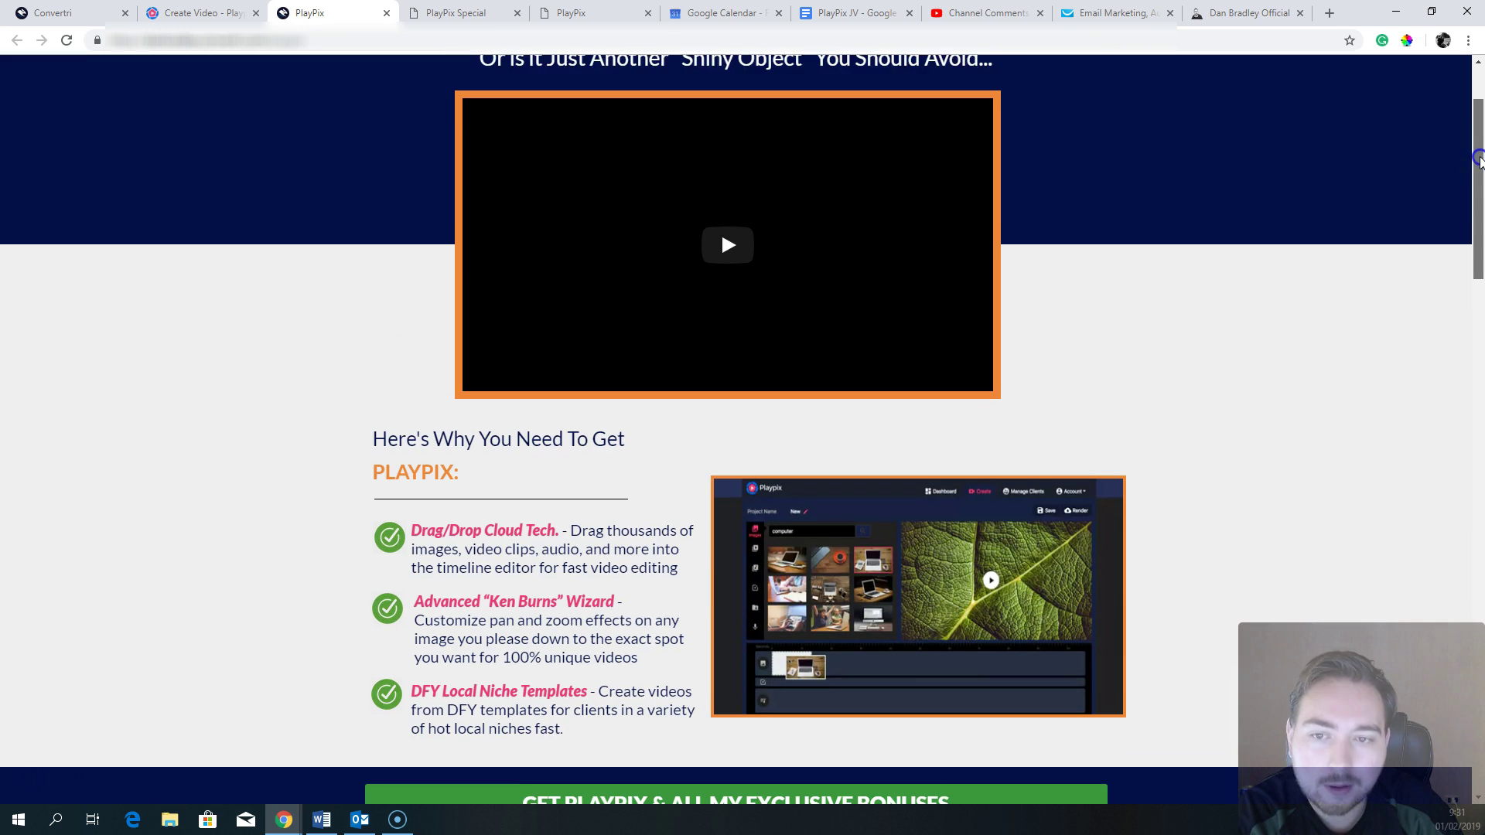
left_click_drag(1479, 518, 1479, 381)
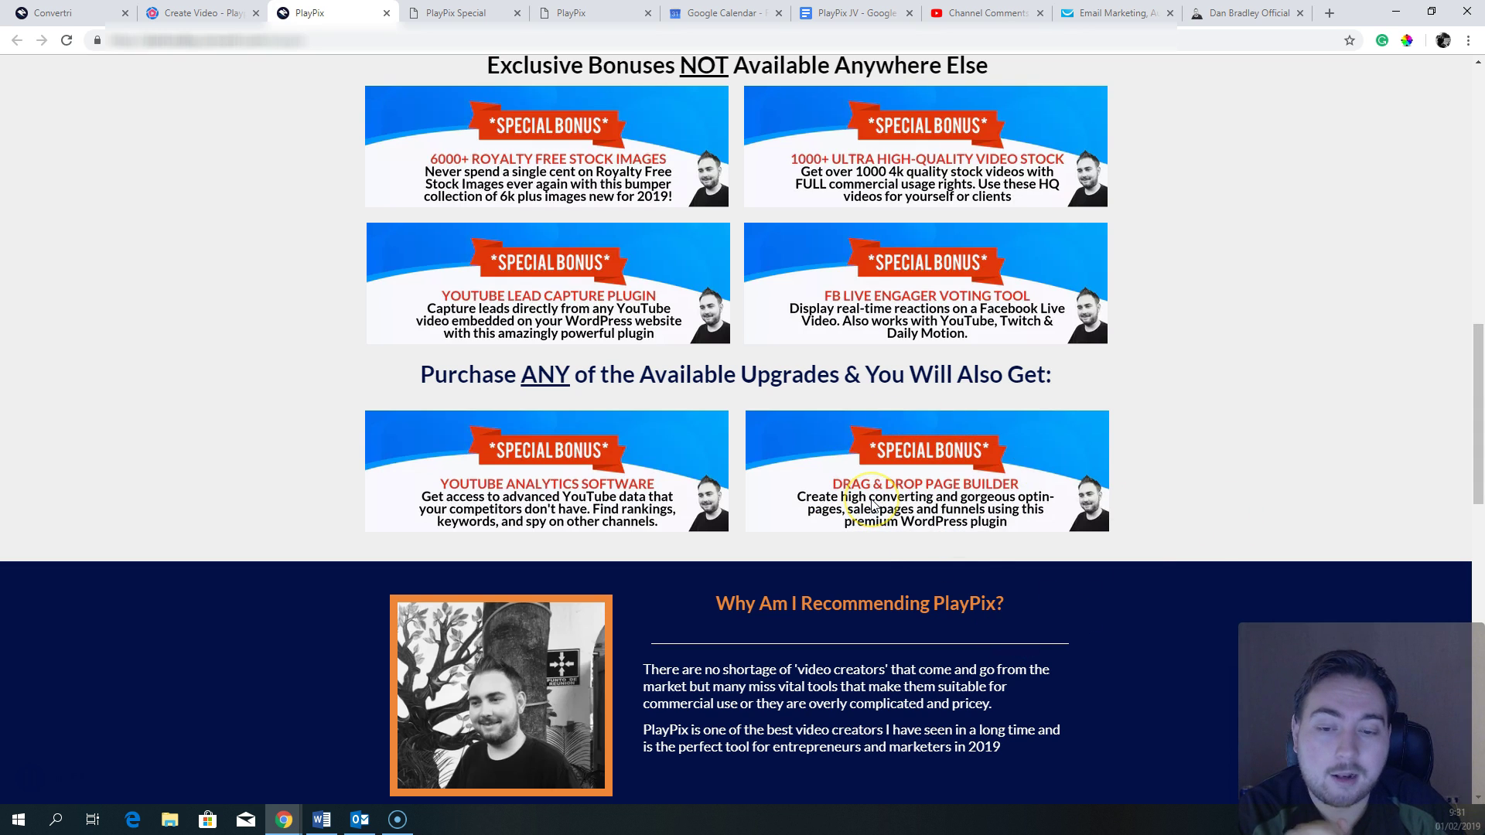
Step: Open the PlayPix Special sales page and examine the FAQ answer on what the purchase includes, highlighting its project and video length limits
key("ctrl+Tab")
key("ctrl+Tab")
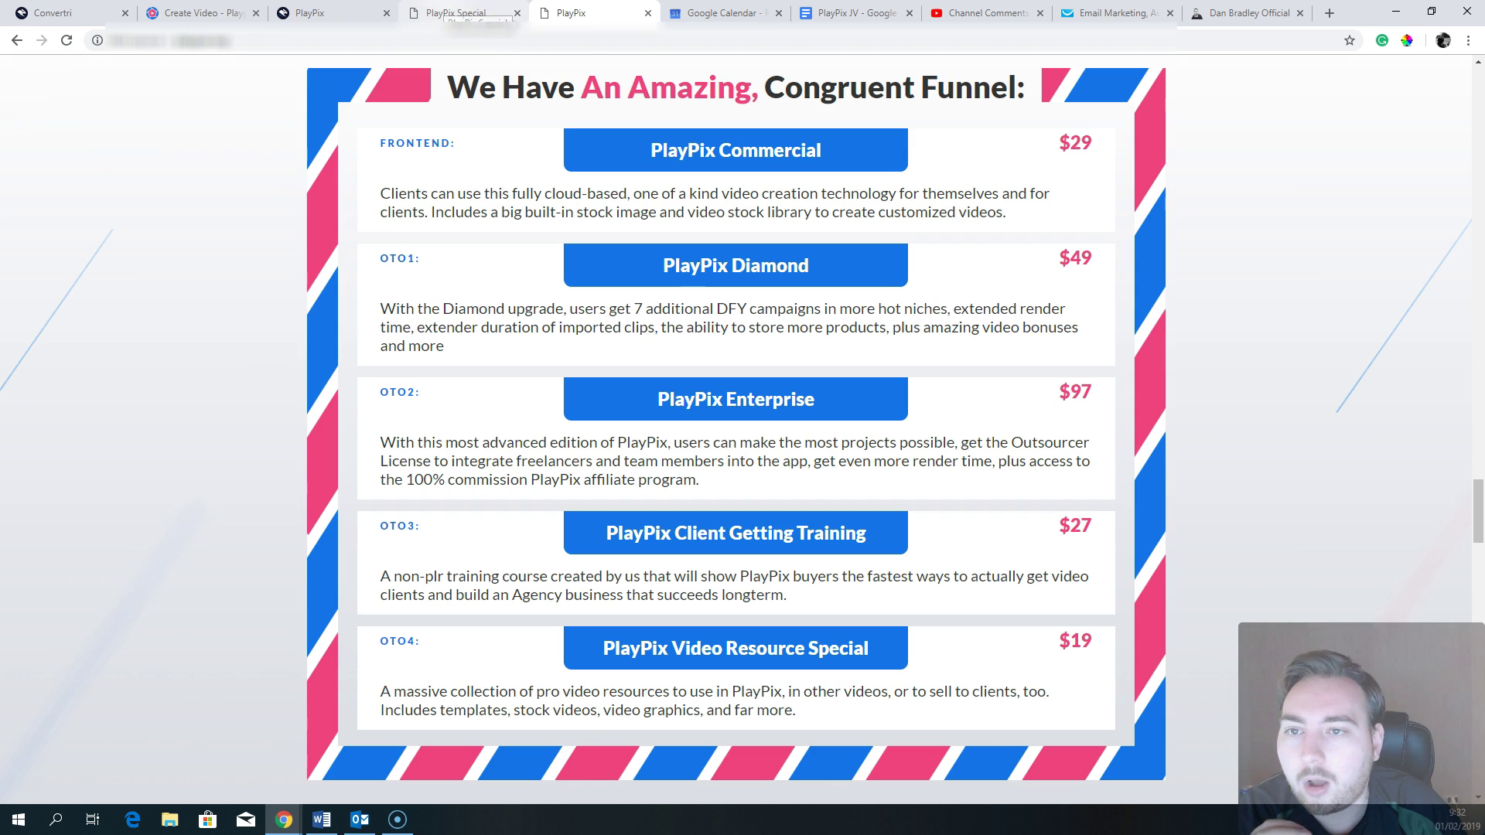
left_click(464, 14)
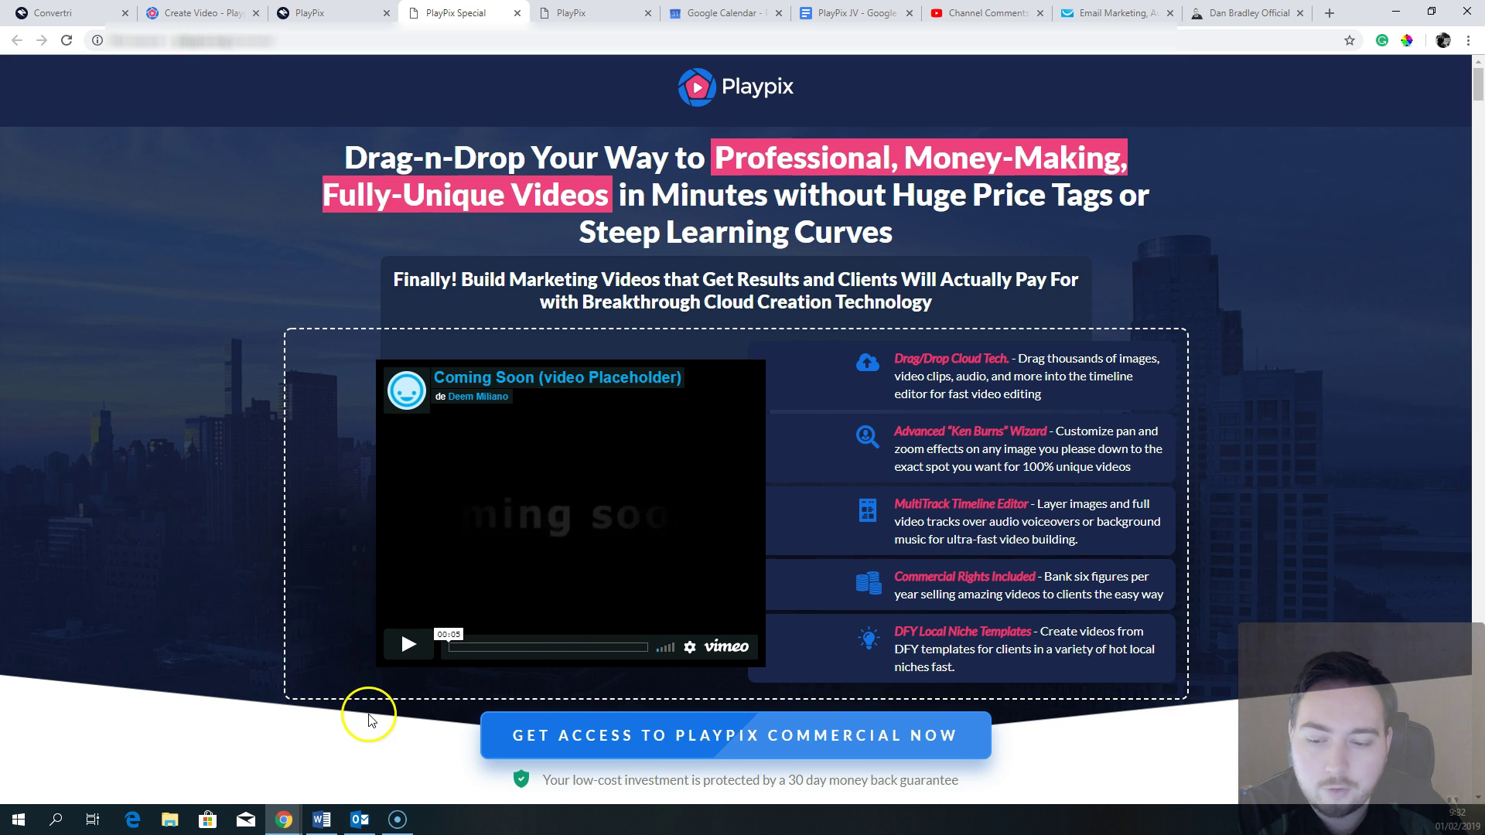
scroll(28, 776, "down", 20)
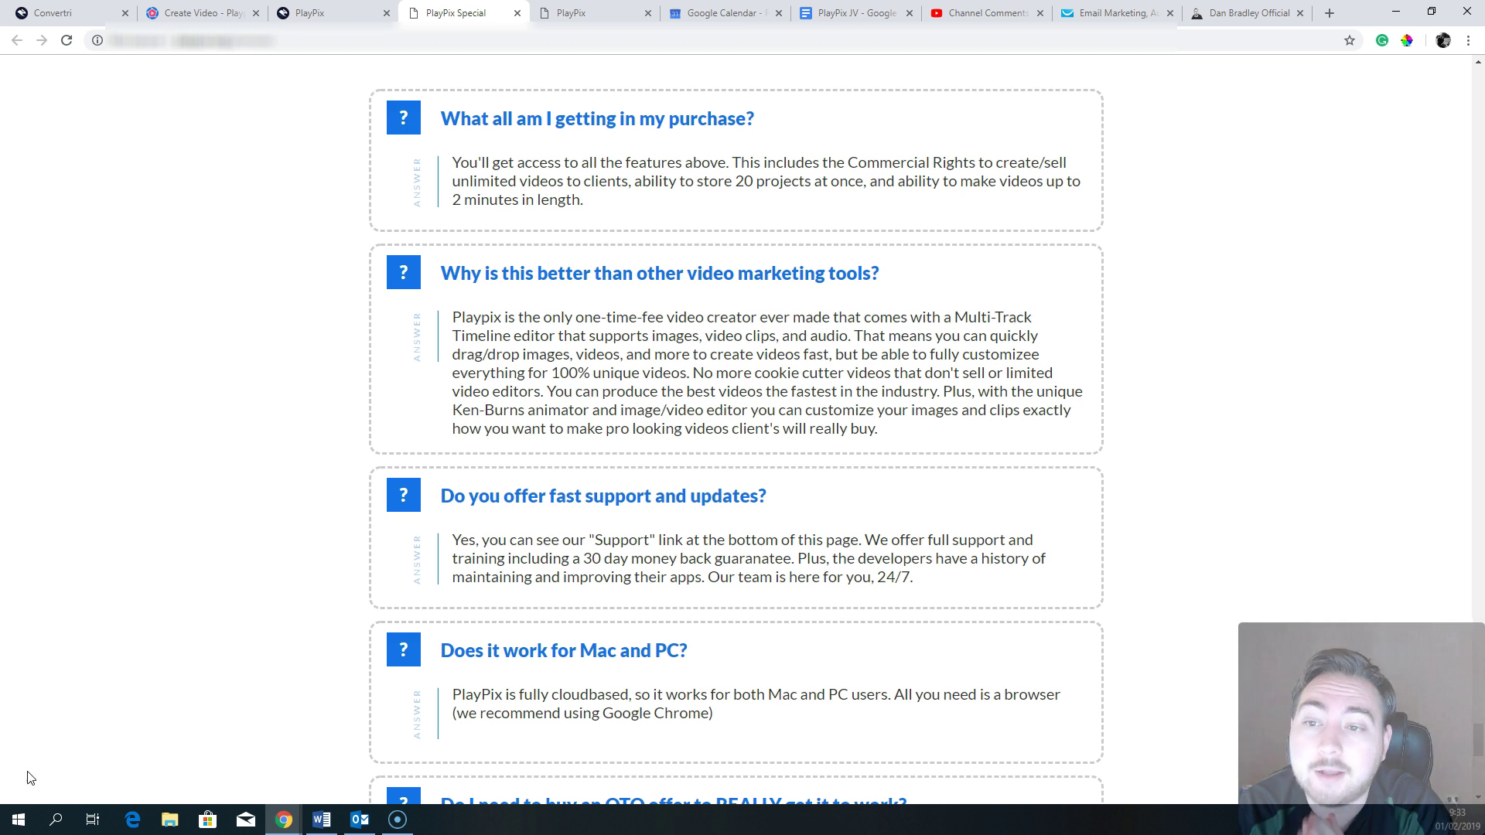
left_click(738, 176)
left_click_drag(739, 177, 499, 207)
left_click(501, 195)
Step: Switch to the PlayPix funnel page and review the OTO upgrades from Diamond to Video Resource Special
left_click(579, 14)
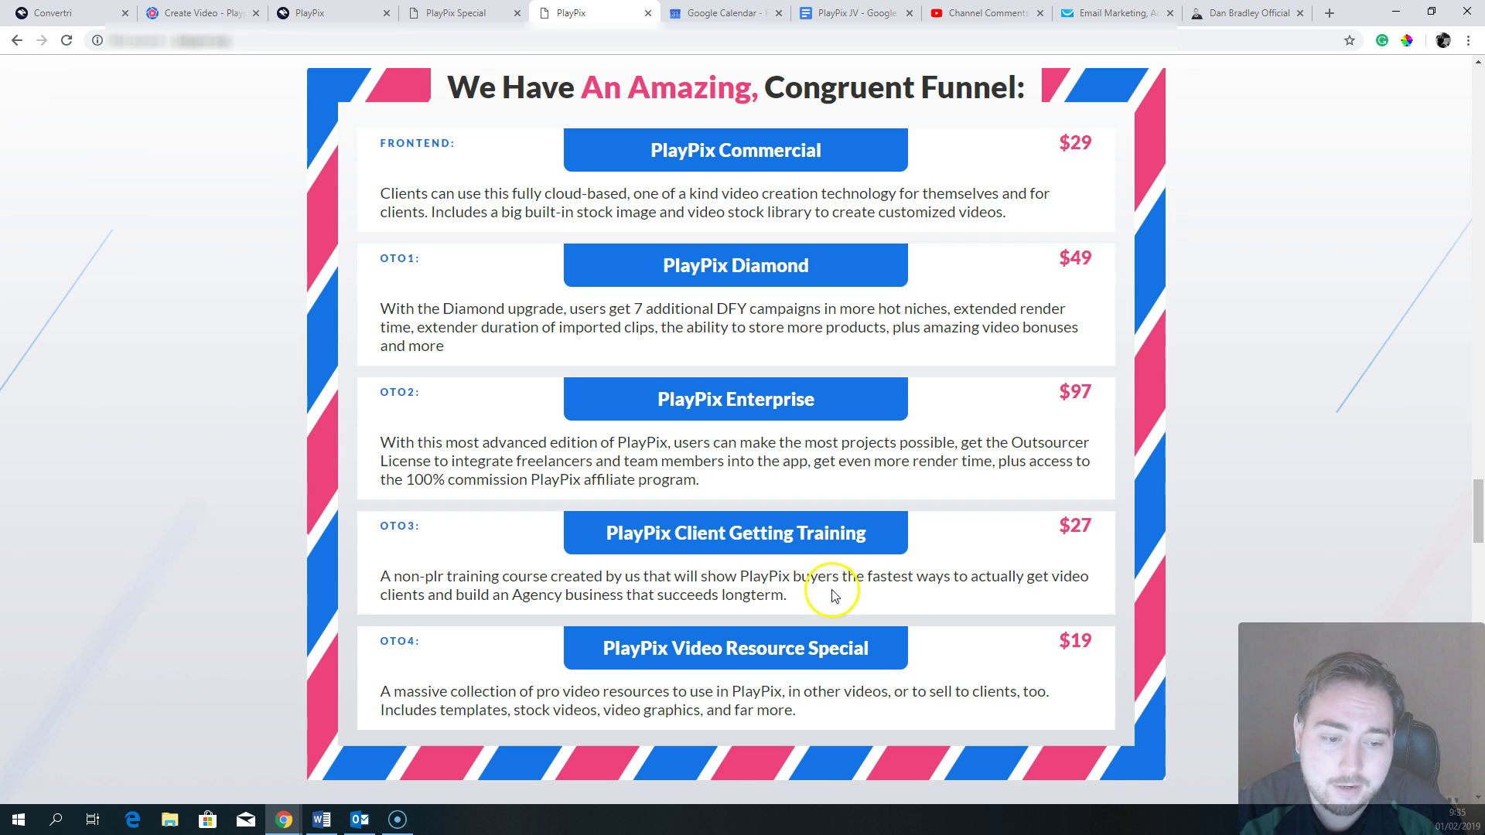
left_click_drag(1480, 510, 1482, 525)
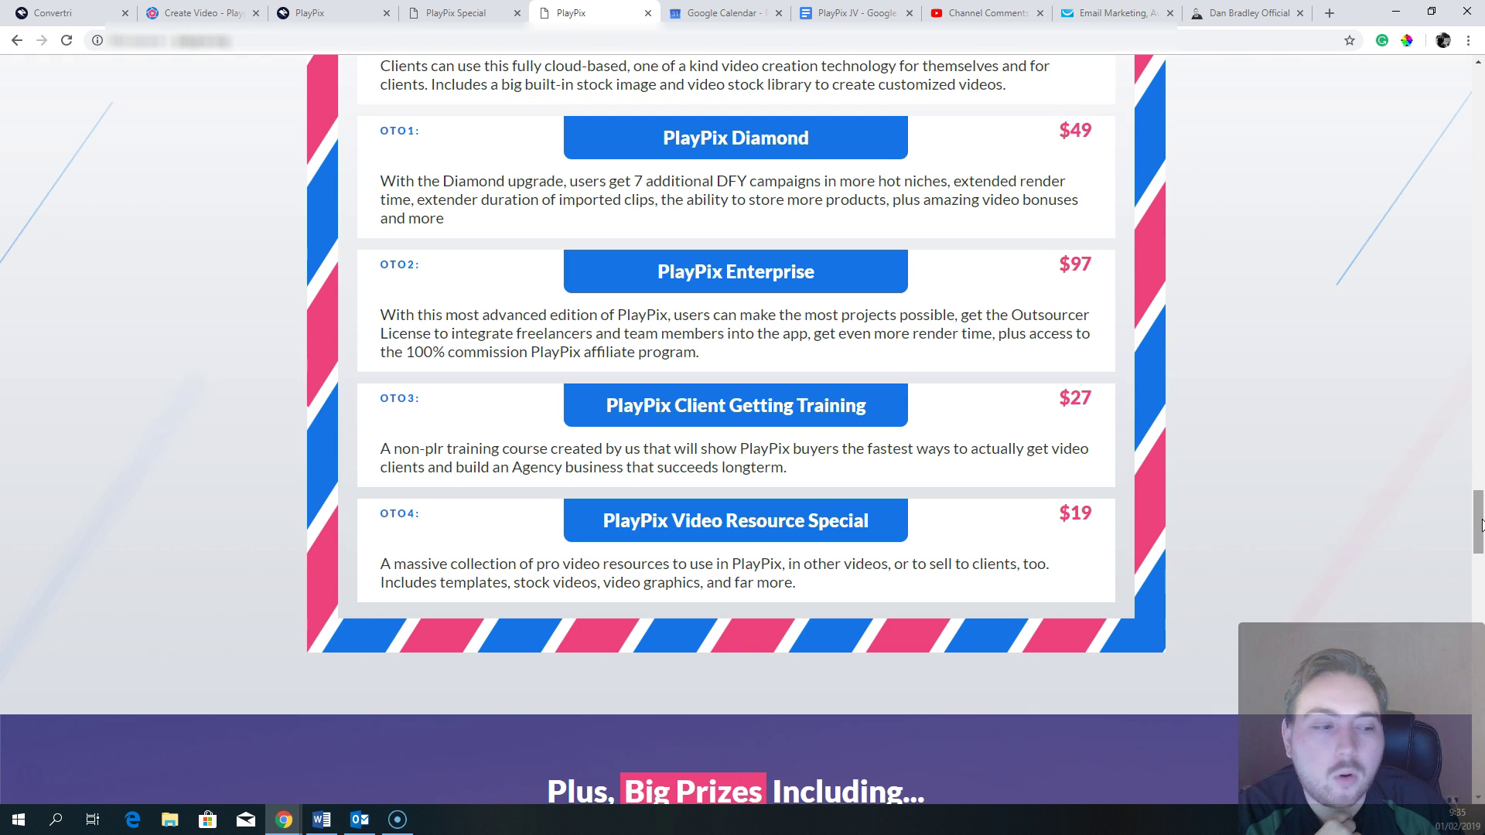
left_click(656, 576)
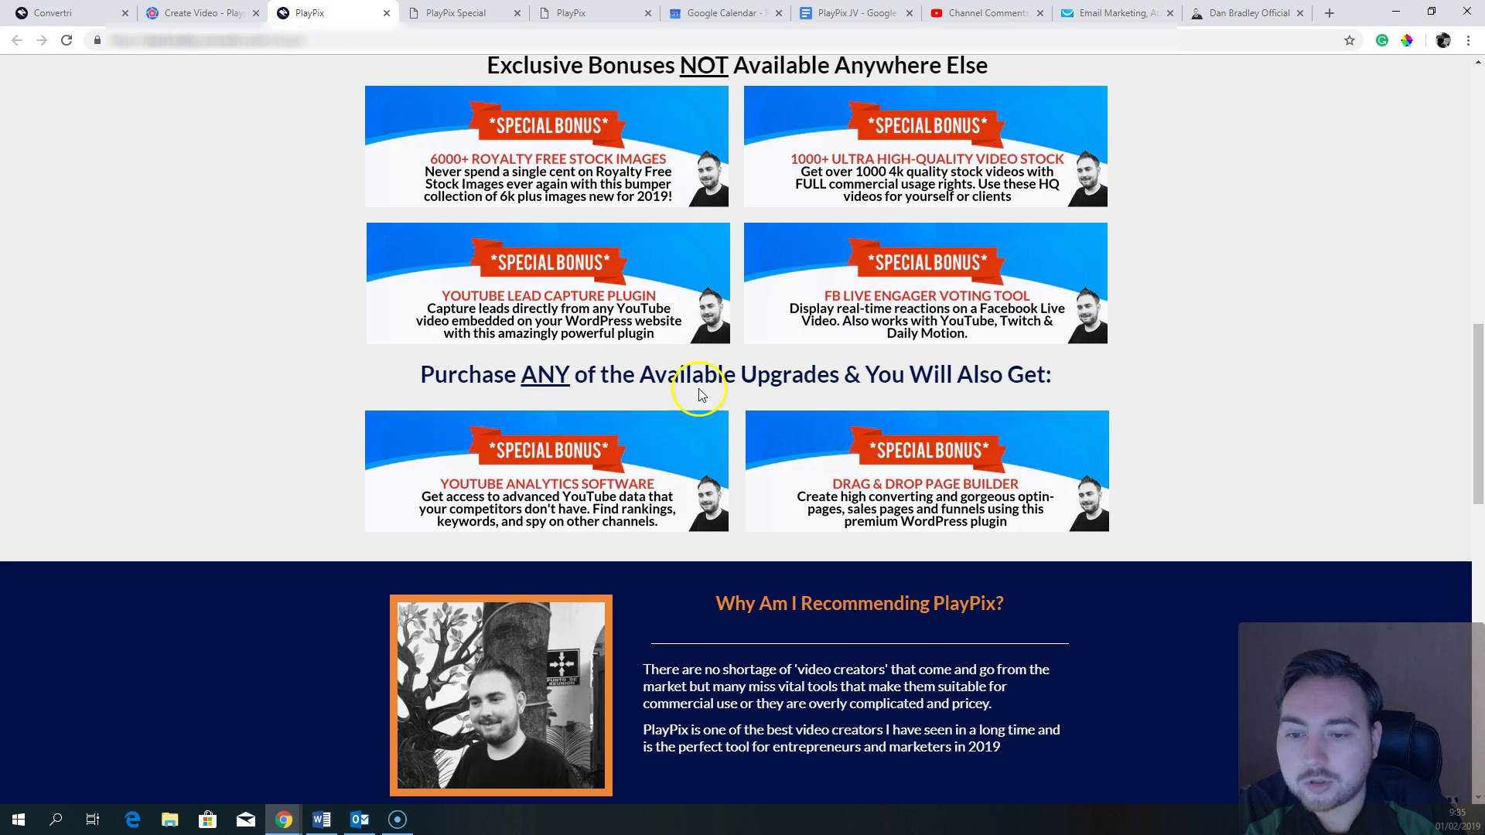
Step: Check the upgrade bonuses on the bonus page again and return to the full funnel price overview
left_click(306, 13)
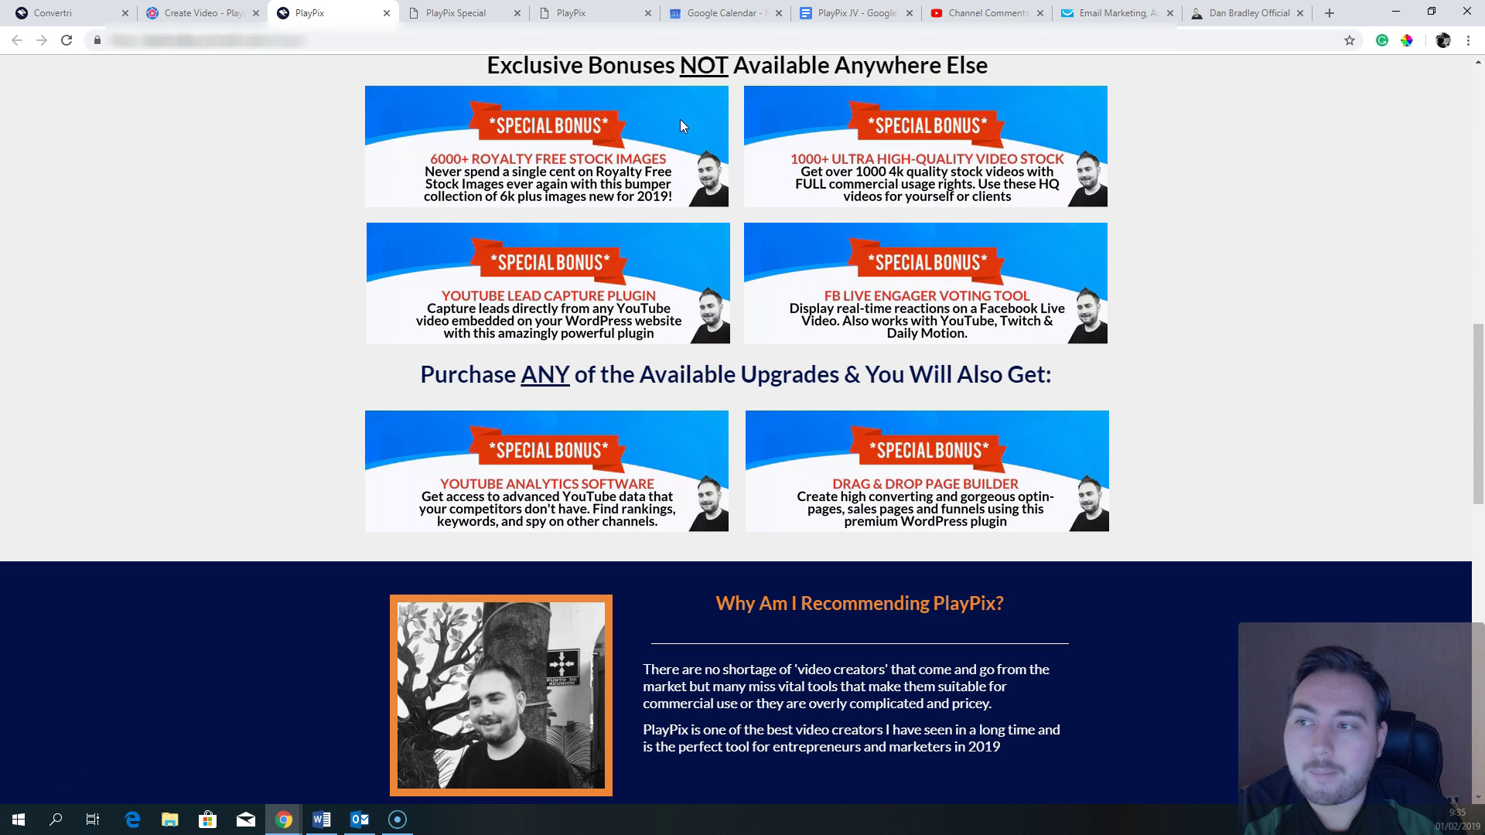
key("ctrl+5")
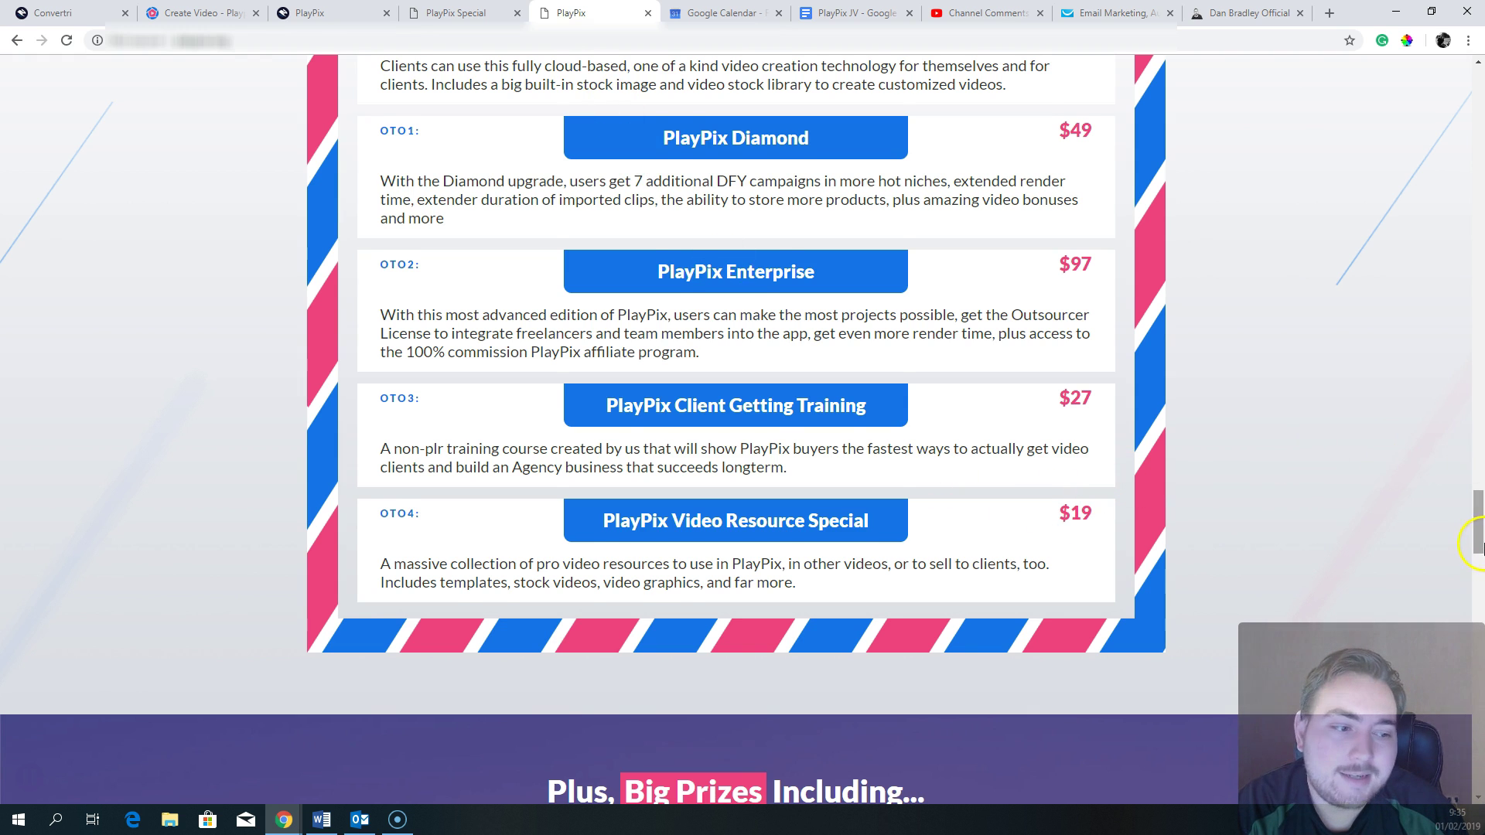
scroll(1479, 526, "up", 2)
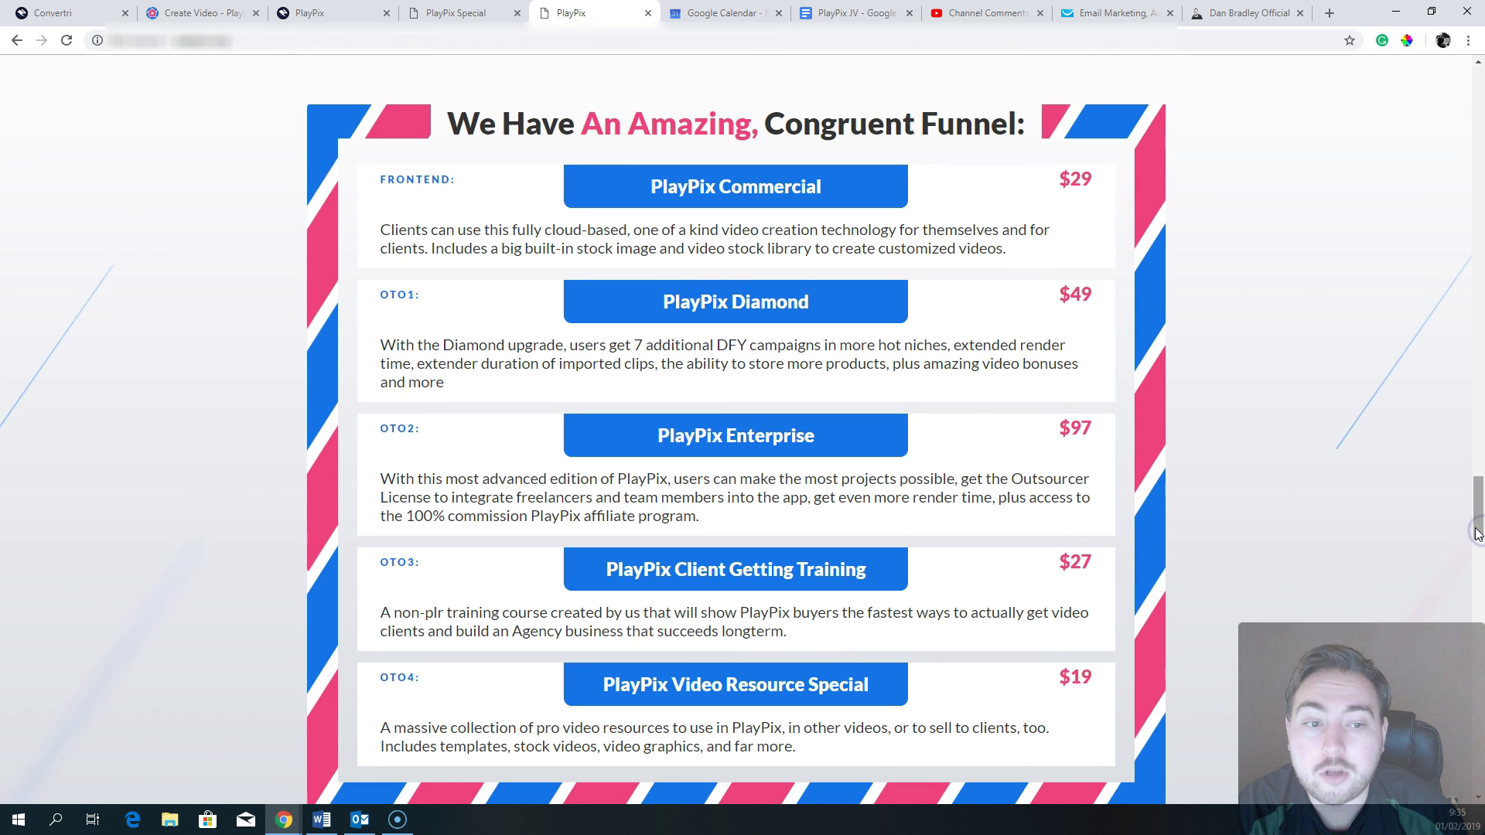